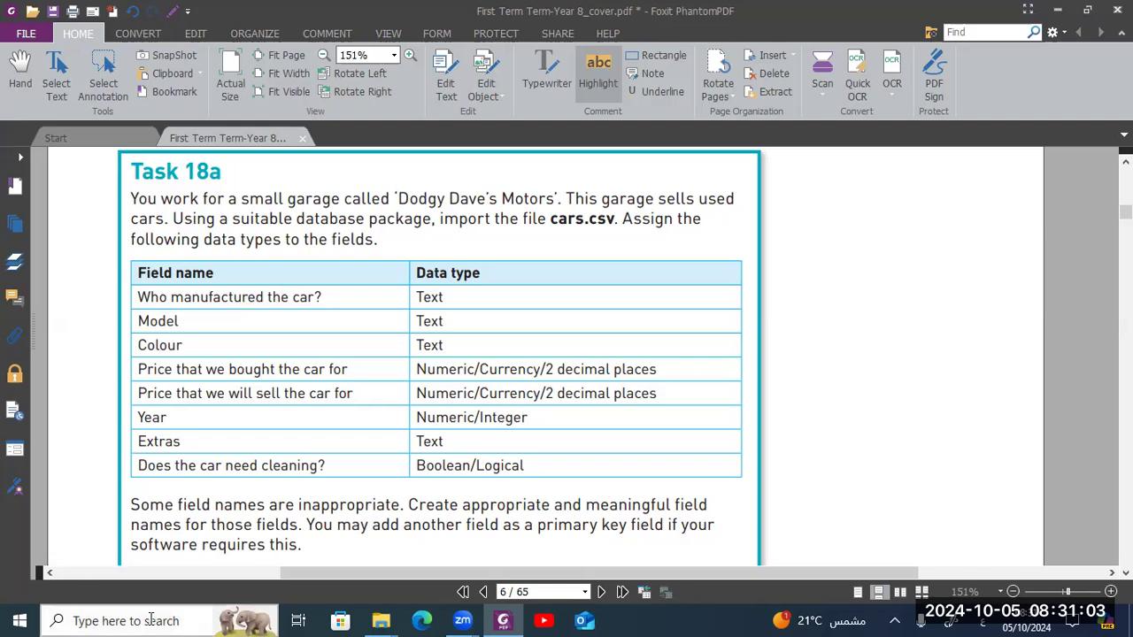
- Open cars.csv from the Chapter 18 folder in Excel
{"action": "left_click", "coordinate": [380, 619]}
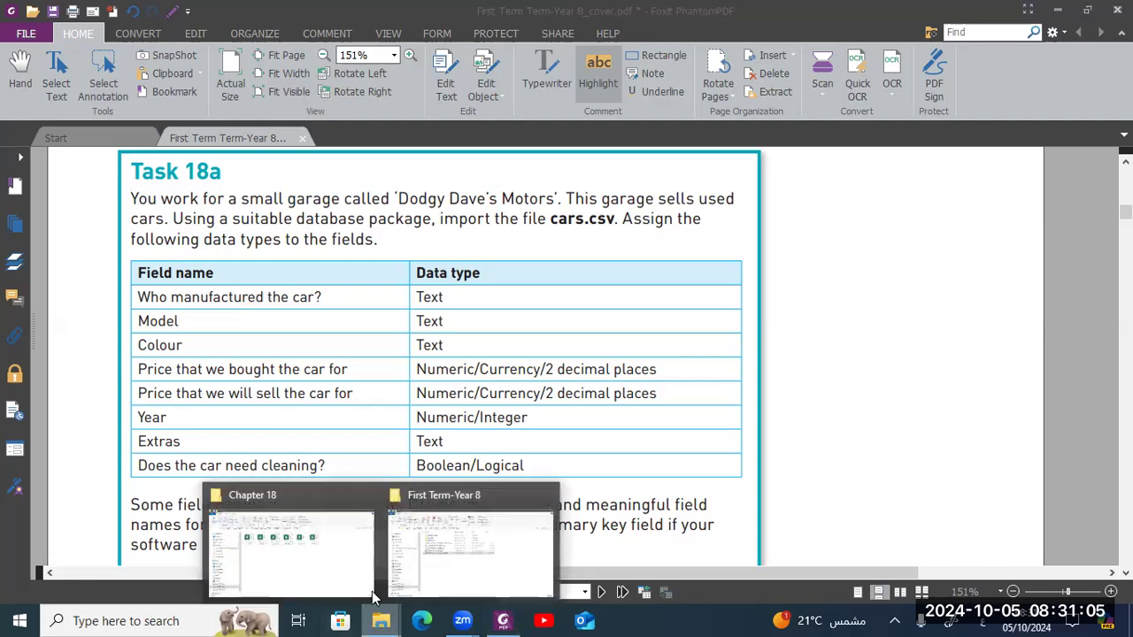
{"action": "left_click", "coordinate": [324, 551]}
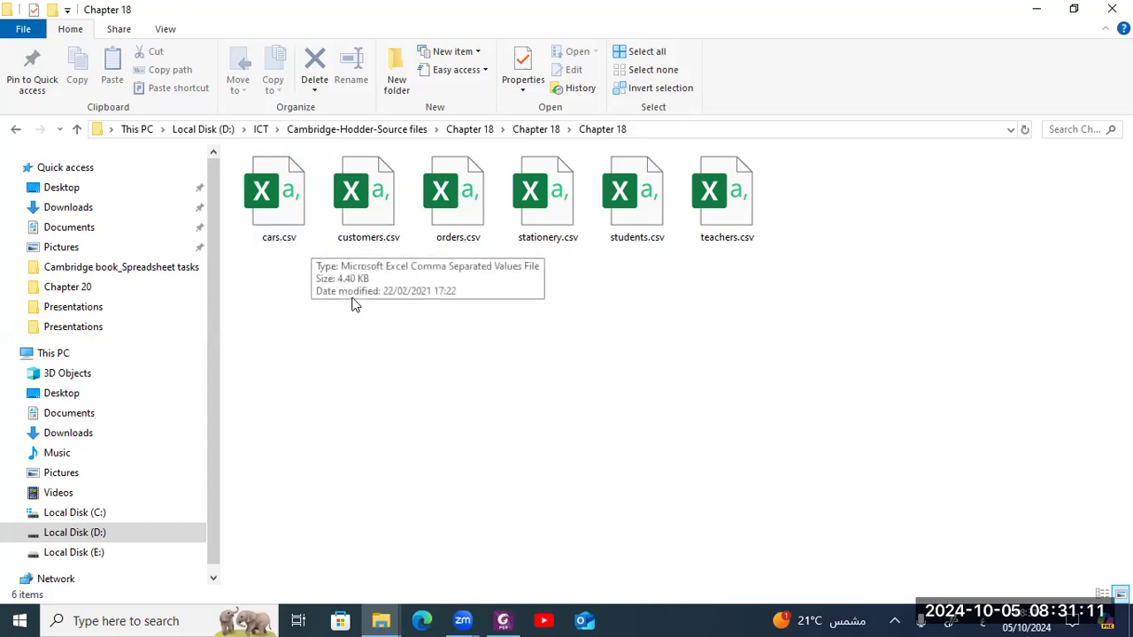
{"action": "double_click", "coordinate": [302, 216]}
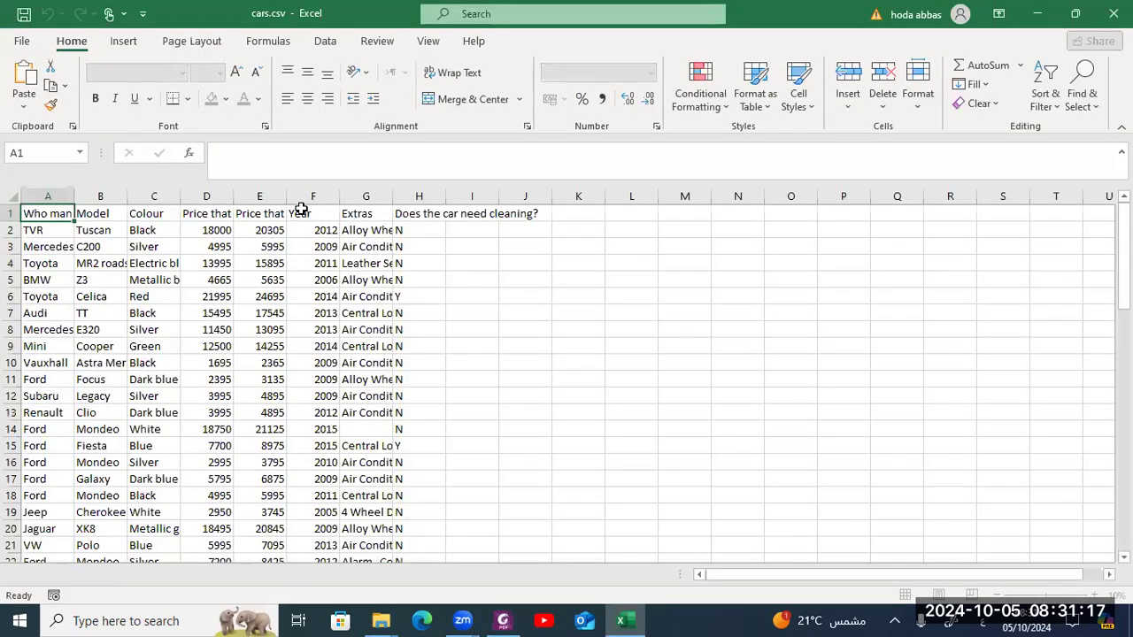
- Select the whole sheet and autofit all column widths
{"action": "left_click", "coordinate": [10, 196]}
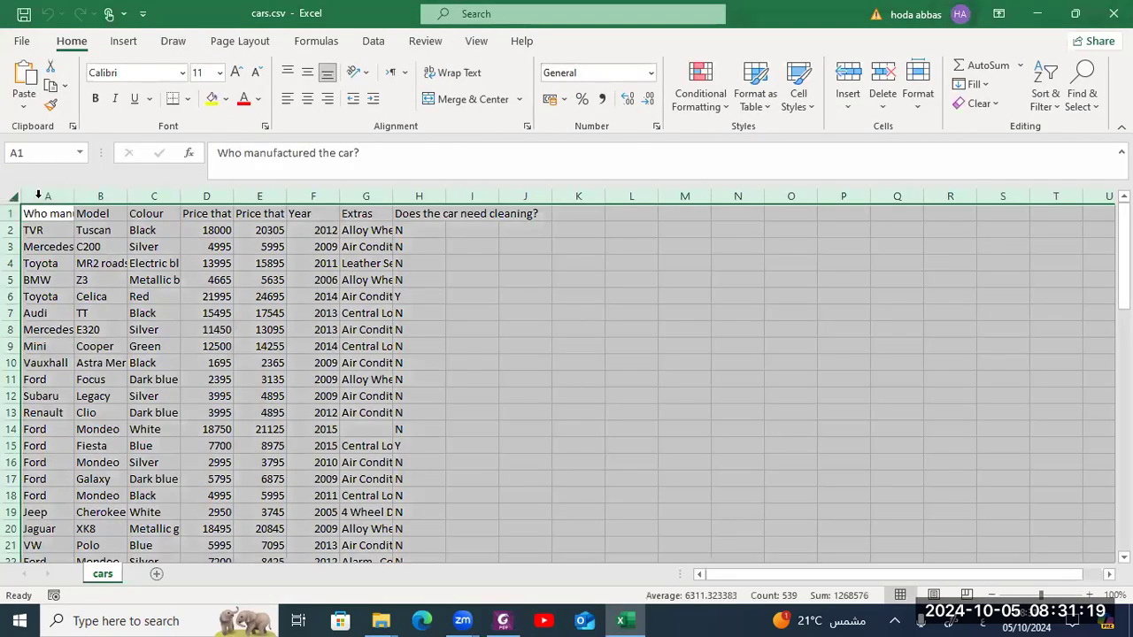
{"action": "double_click", "coordinate": [74, 195]}
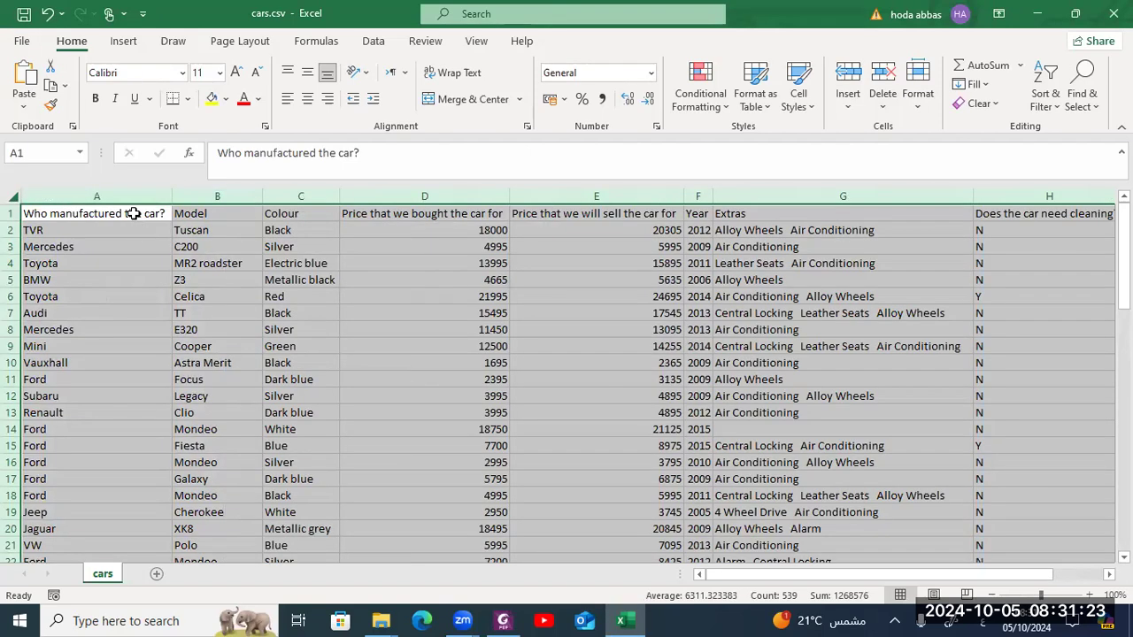
- Fill the header row with yellow highlighting
{"action": "double_click", "coordinate": [133, 214]}
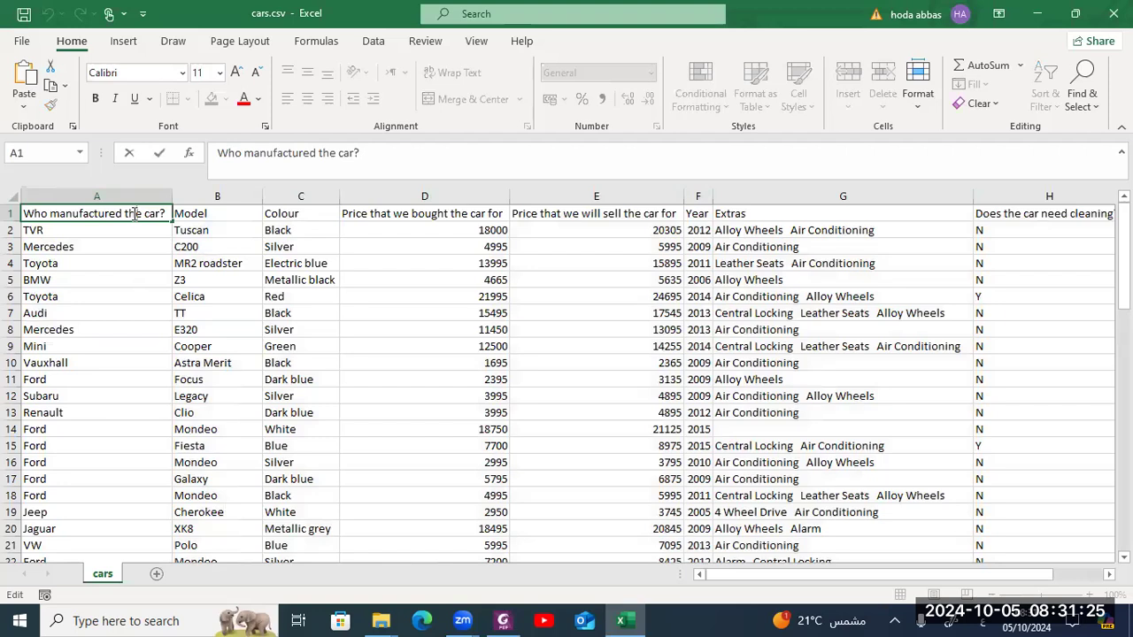
{"action": "left_click", "coordinate": [12, 213]}
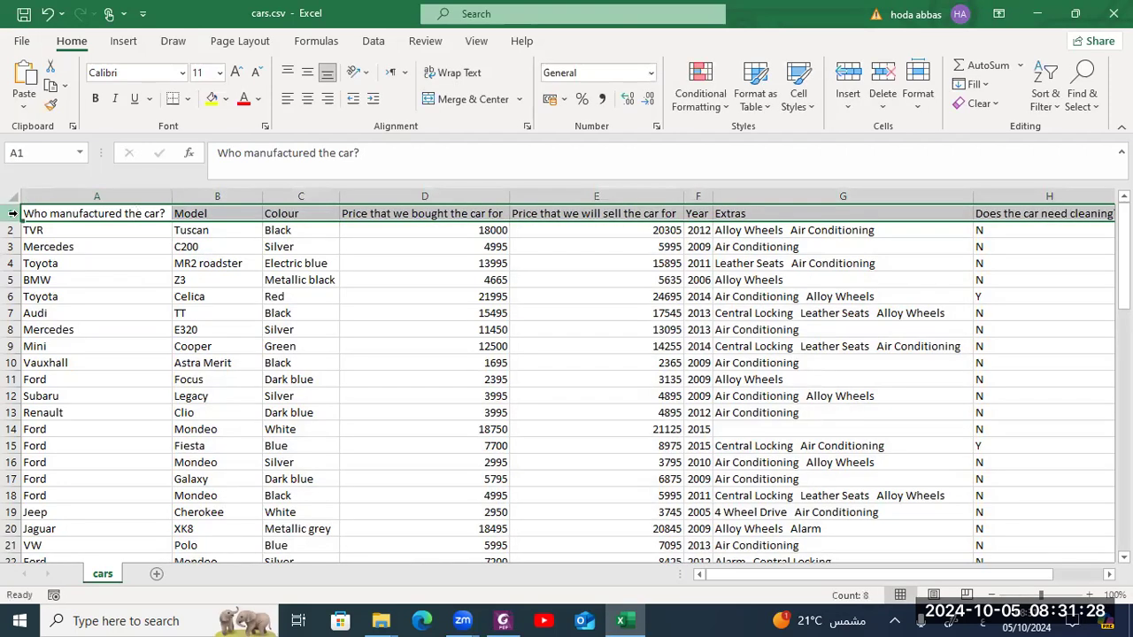
{"action": "left_click", "coordinate": [212, 98]}
{"action": "left_click", "coordinate": [145, 249]}
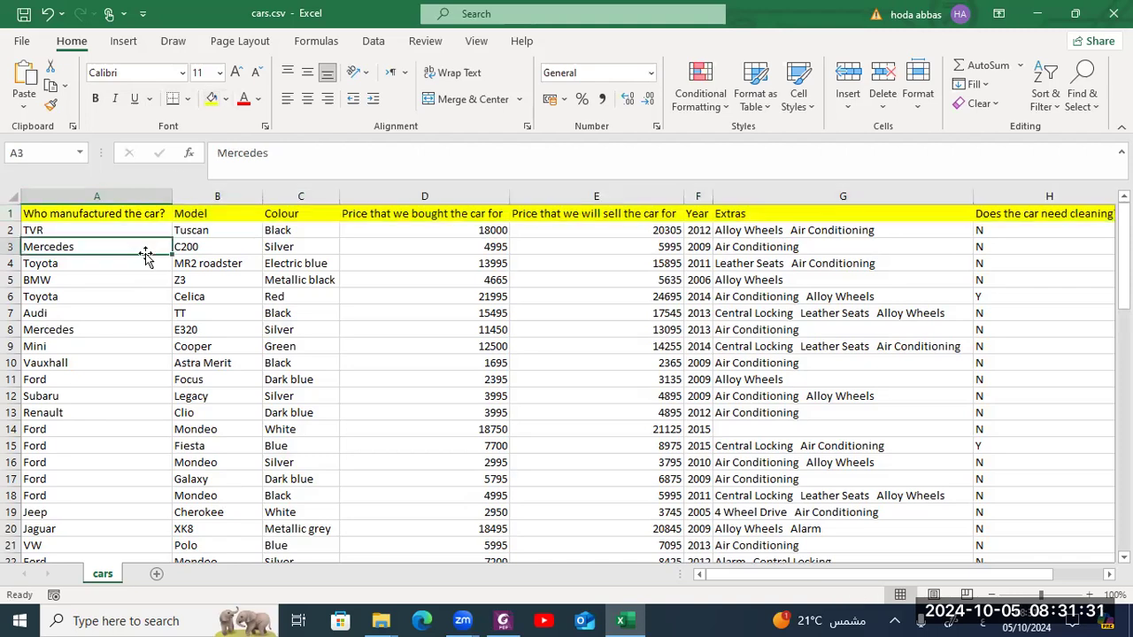
- Rename the first column heading from the question to Manufacturer
{"action": "left_click", "coordinate": [63, 219]}
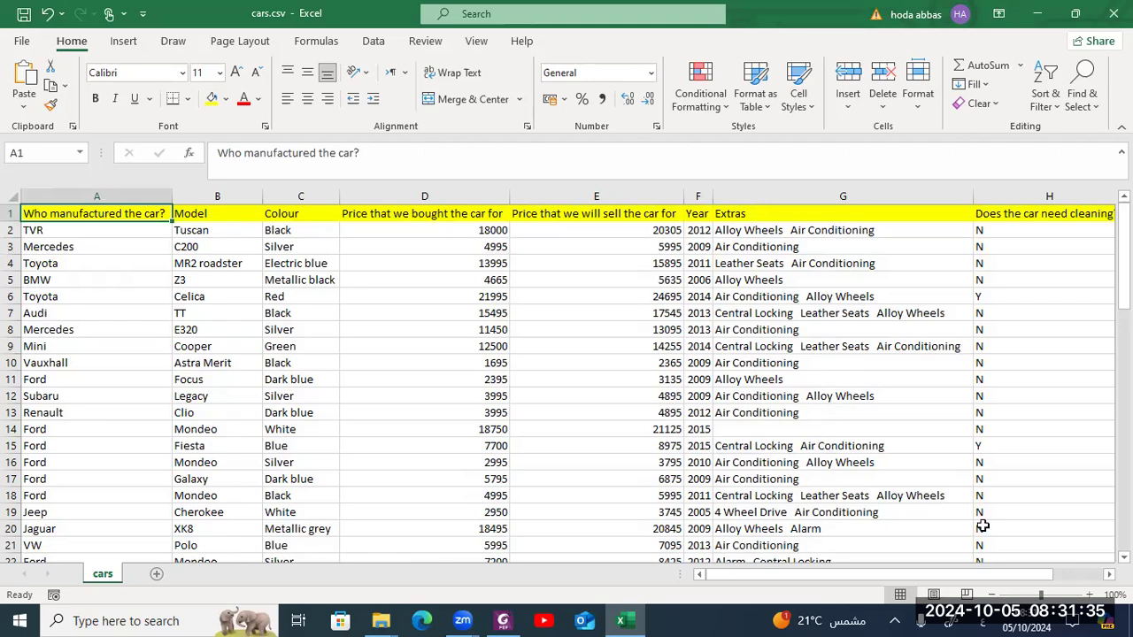
{"action": "left_click", "coordinate": [1089, 594]}
{"action": "left_click", "coordinate": [1089, 594]}
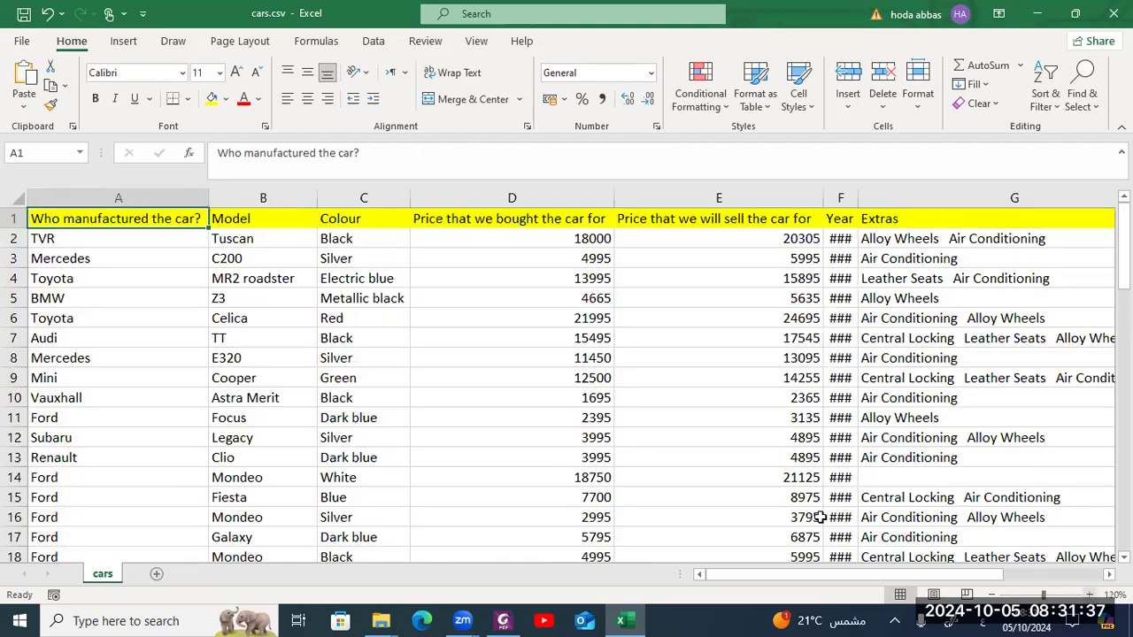
{"action": "double_click", "coordinate": [151, 218]}
{"action": "key", "text": "Delete"}
{"action": "key", "text": "Delete"}
{"action": "key", "text": "Delete"}
{"action": "key", "text": "Delete"}
{"action": "key", "text": "Delete"}
{"action": "key", "text": "Delete"}
{"action": "key", "text": "Delete"}
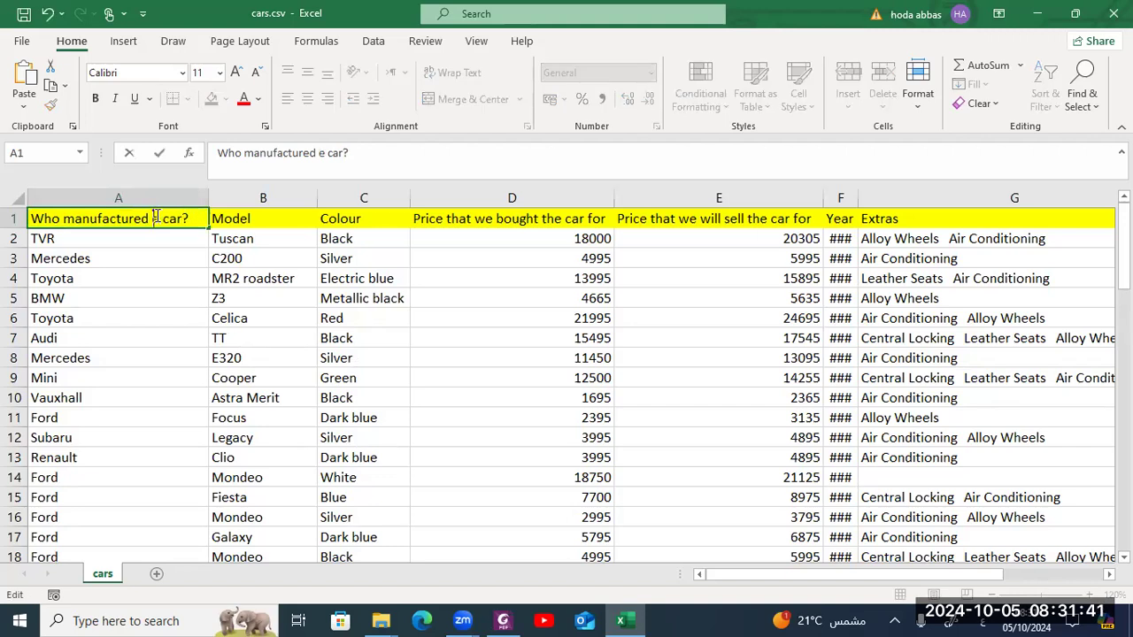
{"action": "key", "text": "Delete"}
{"action": "key", "text": "BackSpace"}
{"action": "key", "text": "BackSpace"}
{"action": "key", "text": "BackSpace"}
{"action": "key", "text": "BackSpace"}
{"action": "key", "text": "BackSpace"}
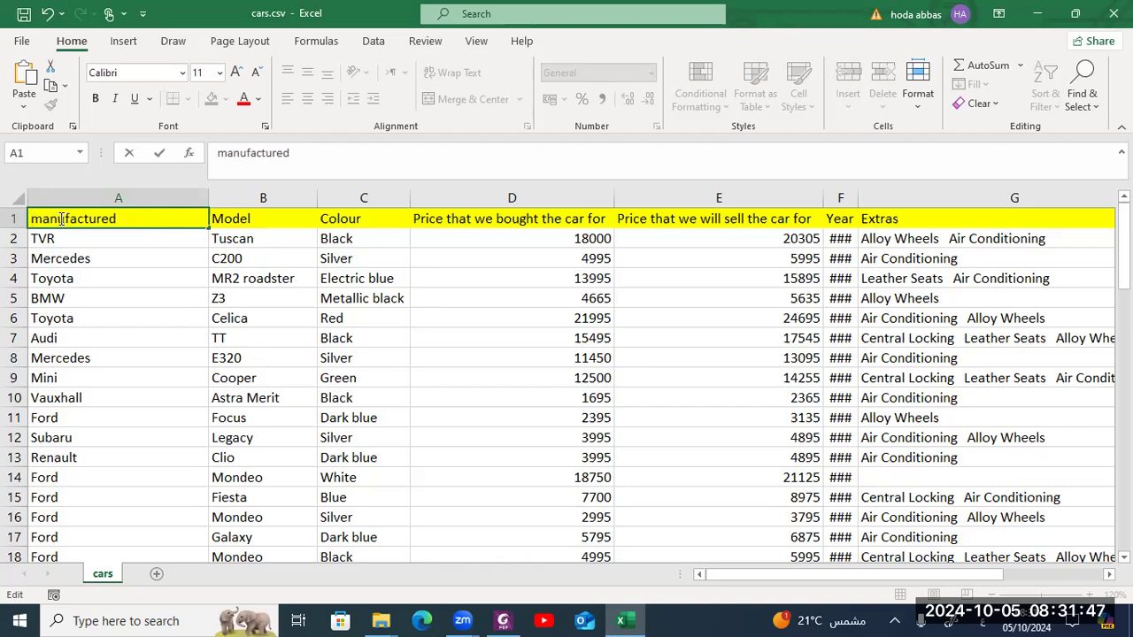
{"action": "key", "text": "Delete"}
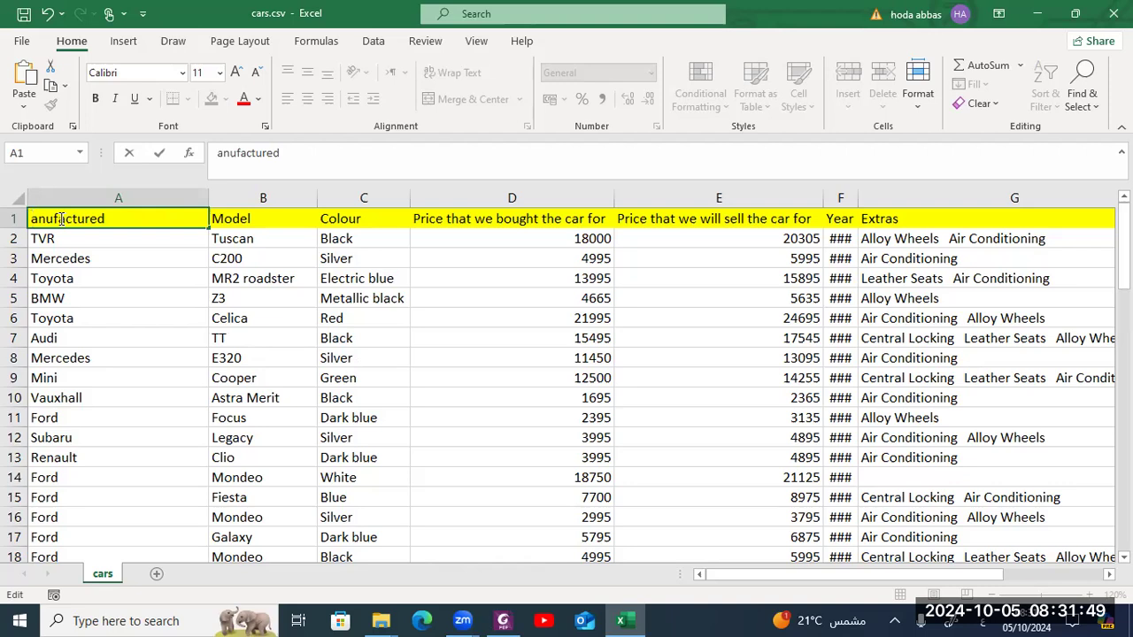
{"action": "type", "text": "M"}
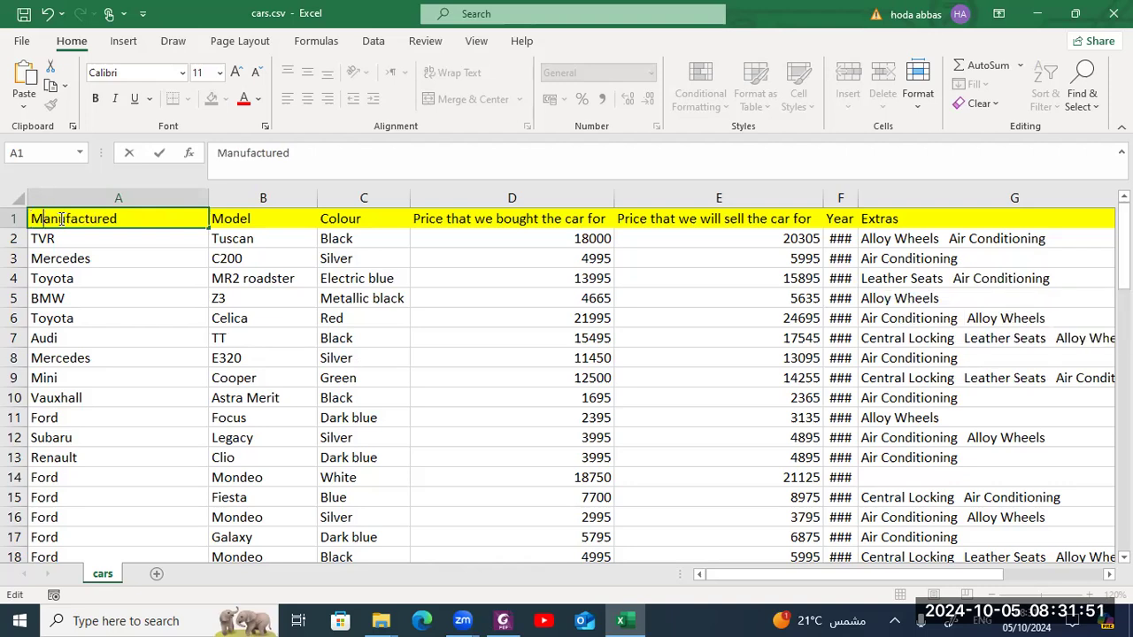
{"action": "key", "text": "BackSpace"}
{"action": "type", "text": "r"}
{"action": "left_click", "coordinate": [245, 219]}
- Rename the purchase price column heading to PPrice
{"action": "left_click", "coordinate": [331, 218]}
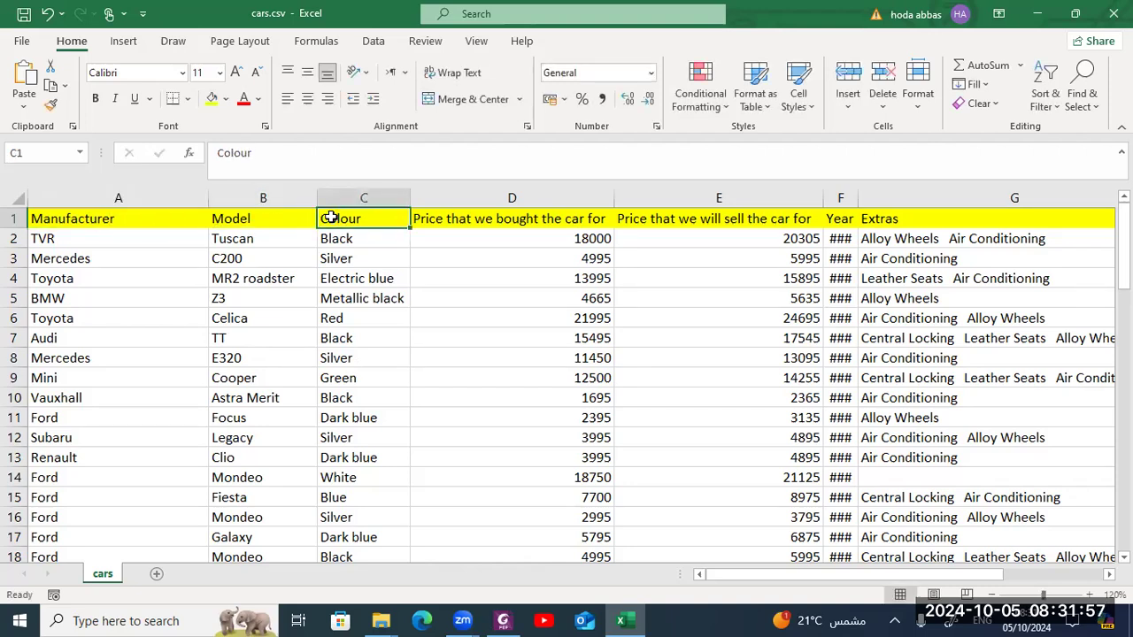
{"action": "left_click", "coordinate": [466, 221]}
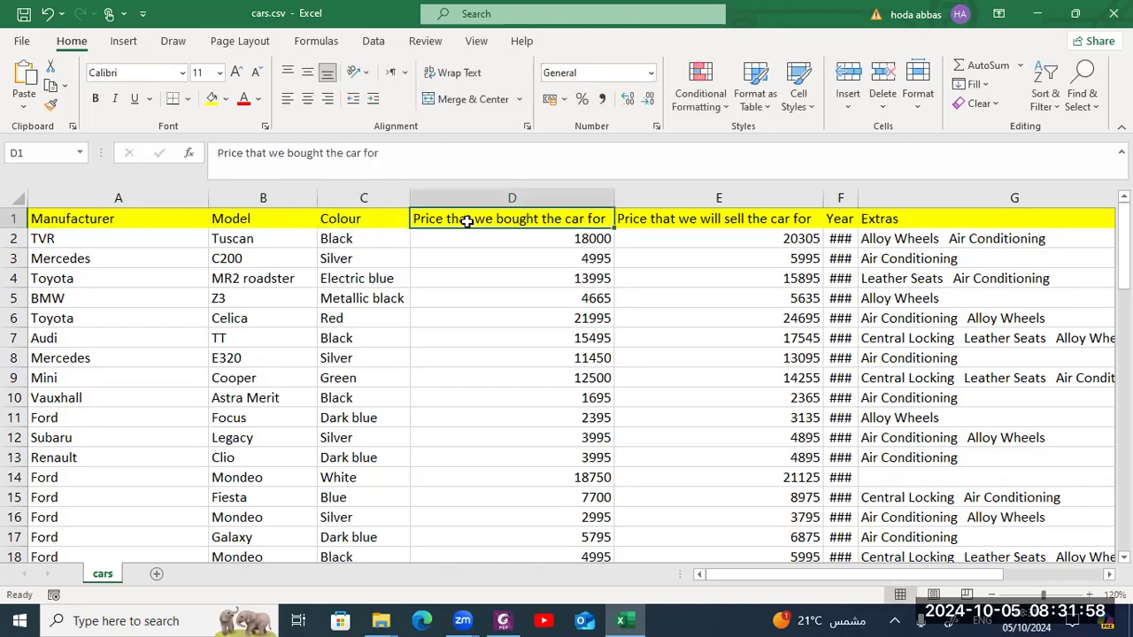
{"action": "double_click", "coordinate": [414, 221]}
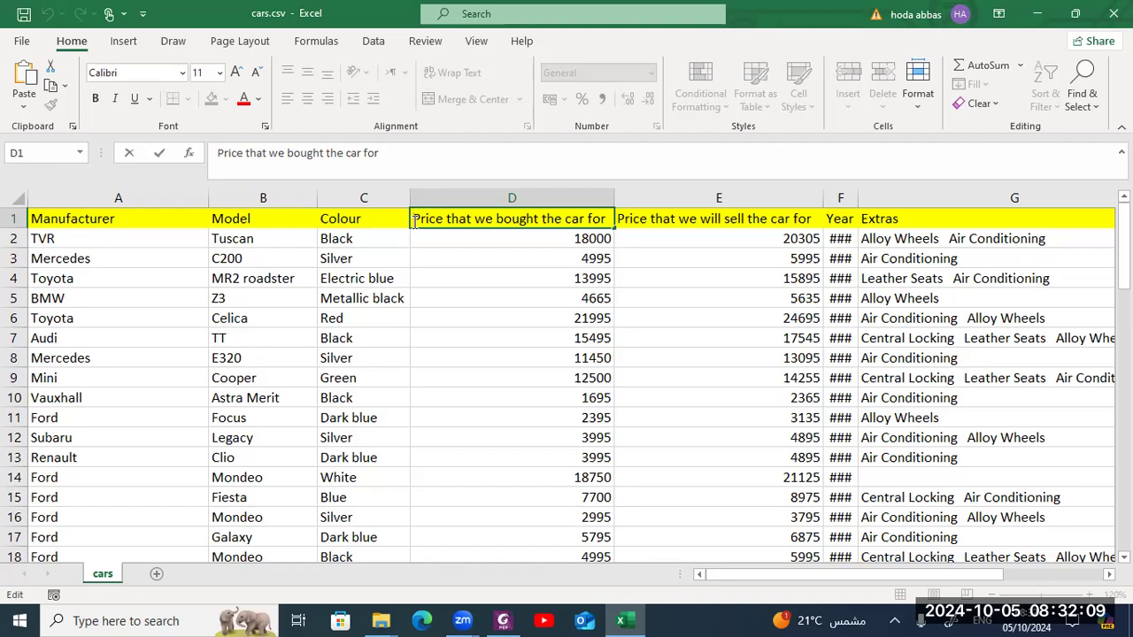
{"action": "type", "text": "P"}
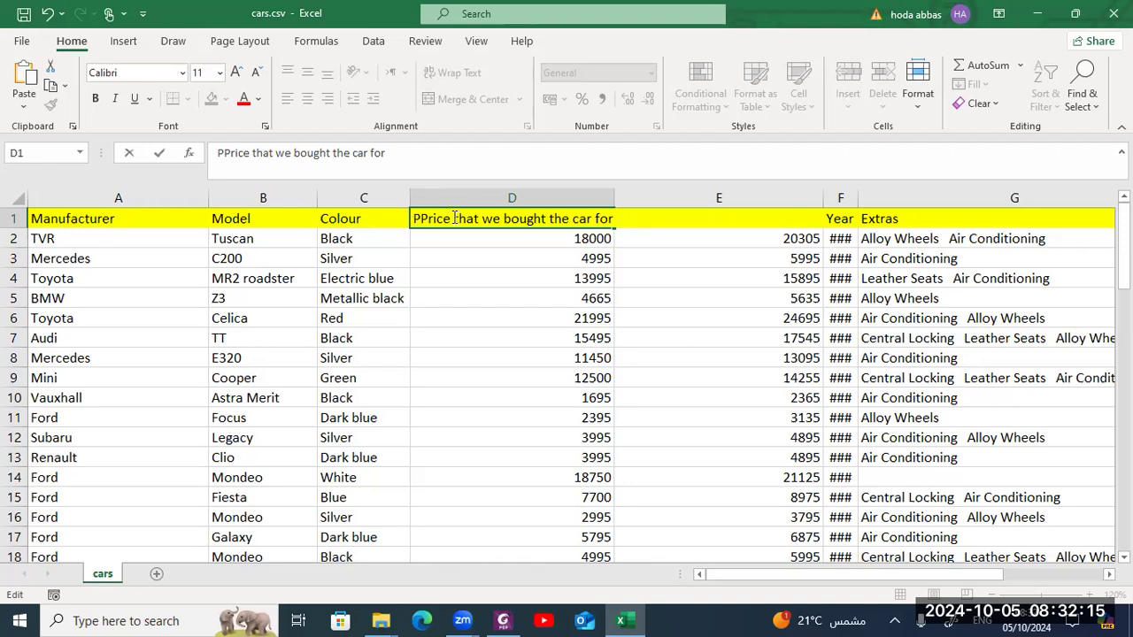
{"action": "key", "text": "Delete"}
{"action": "key", "text": "Delete"}
{"action": "key", "text": "Delete"}
{"action": "key", "text": "Delete"}
{"action": "key", "text": "Delete"}
{"action": "key", "text": "Delete"}
{"action": "key", "text": "Delete"}
{"action": "key", "text": "Delete"}
{"action": "key", "text": "Delete"}
{"action": "key", "text": "Delete"}
{"action": "key", "text": "Delete"}
{"action": "key", "text": "Delete"}
{"action": "key", "text": "Delete"}
{"action": "key", "text": "Delete"}
{"action": "key", "text": "Delete"}
{"action": "key", "text": "Delete"}
{"action": "key", "text": "Delete"}
{"action": "key", "text": "Delete"}
{"action": "key", "text": "Delete"}
{"action": "key", "text": "Delete"}
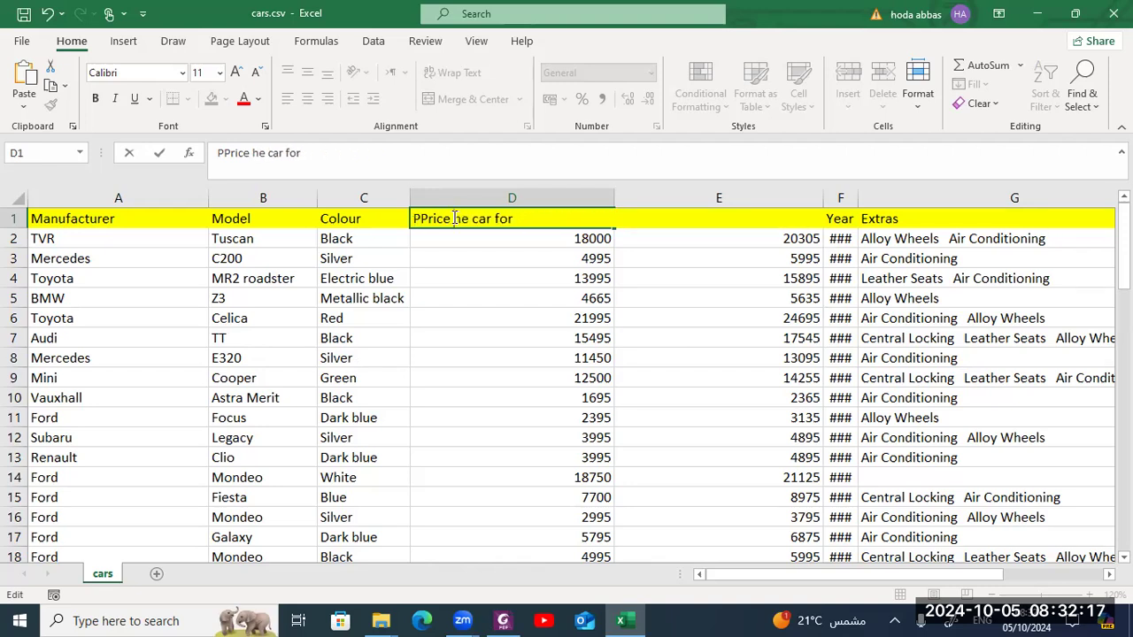
{"action": "key", "text": "Delete"}
{"action": "key", "text": "Delete"}
{"action": "key", "text": "Delete"}
{"action": "key", "text": "Delete"}
{"action": "key", "text": "Delete"}
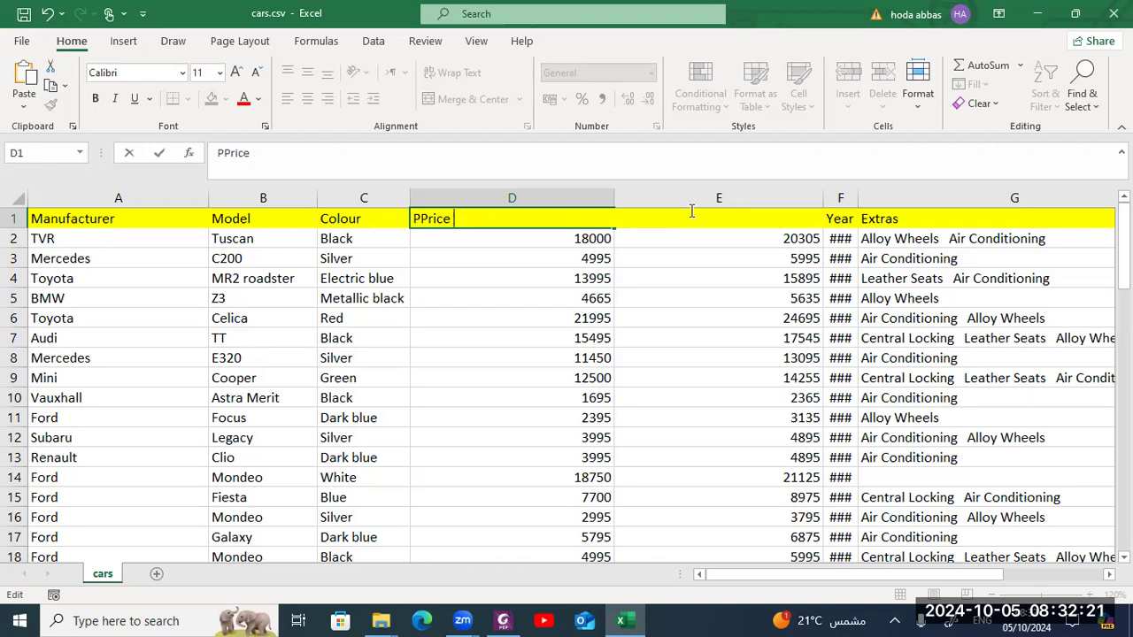
{"action": "left_click", "coordinate": [751, 232]}
- Rename the selling price column heading to Sprice
{"action": "left_click", "coordinate": [752, 218]}
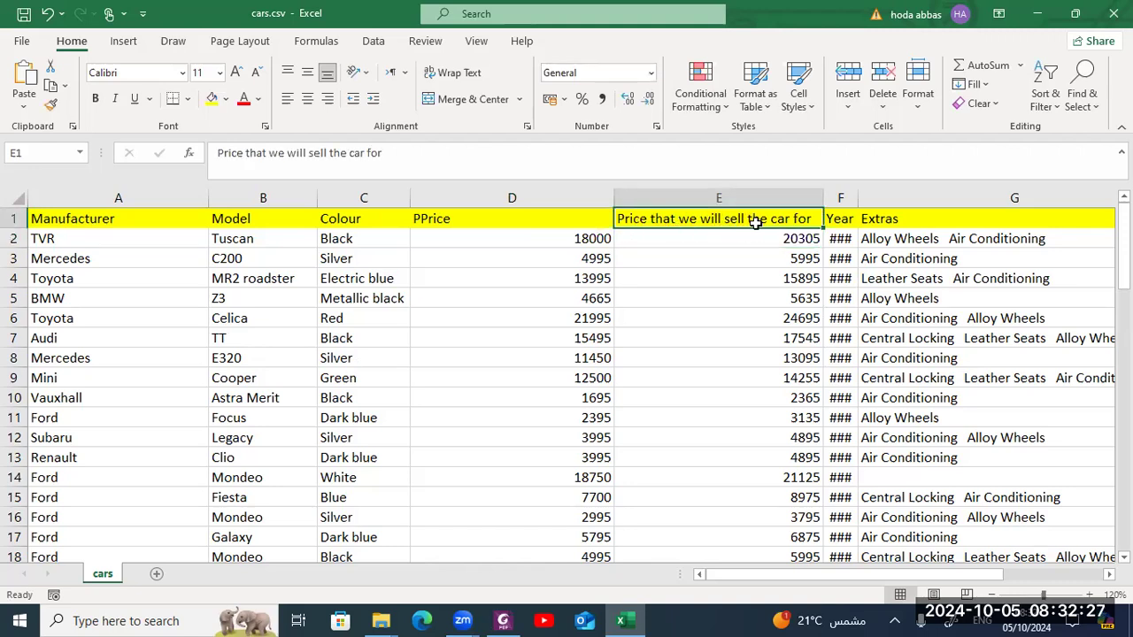
{"action": "double_click", "coordinate": [634, 218]}
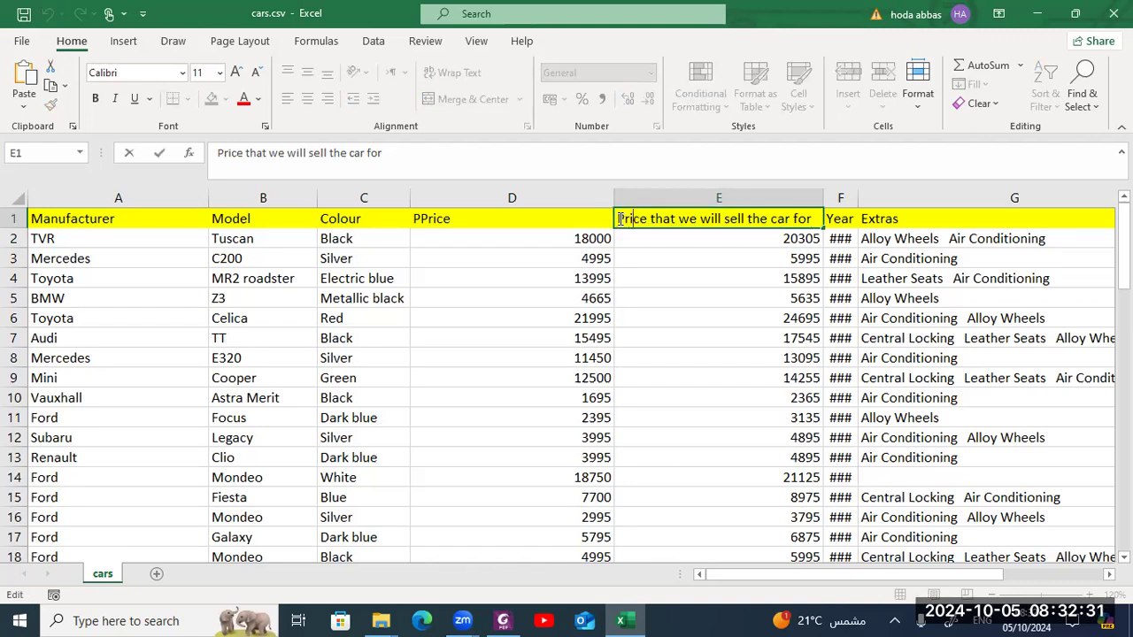
{"action": "type", "text": "S"}
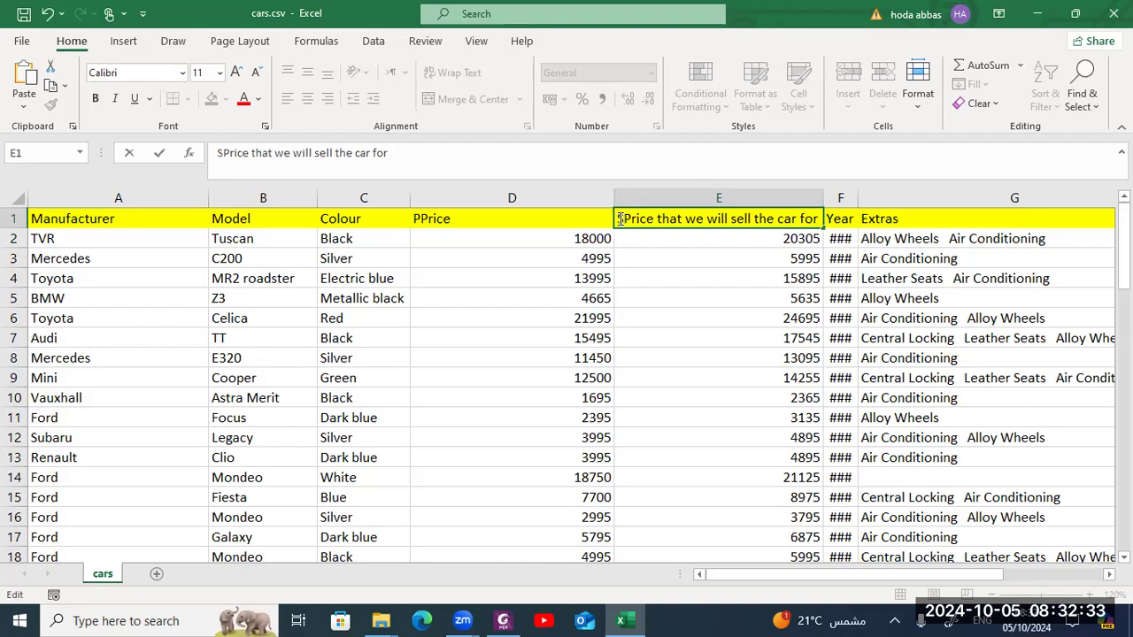
{"action": "key", "text": "Delete"}
{"action": "key", "text": "Delete"}
{"action": "key", "text": "Delete"}
{"action": "key", "text": "Delete"}
{"action": "key", "text": "Delete"}
{"action": "key", "text": "Delete"}
{"action": "key", "text": "Delete"}
{"action": "key", "text": "Delete"}
{"action": "key", "text": "Delete"}
{"action": "key", "text": "Delete"}
{"action": "key", "text": "Delete"}
{"action": "key", "text": "Delete"}
{"action": "key", "text": "Delete"}
{"action": "key", "text": "Delete"}
{"action": "key", "text": "Delete"}
{"action": "key", "text": "Delete"}
{"action": "key", "text": "Delete"}
{"action": "key", "text": "Delete"}
{"action": "key", "text": "Delete"}
{"action": "key", "text": "Delete"}
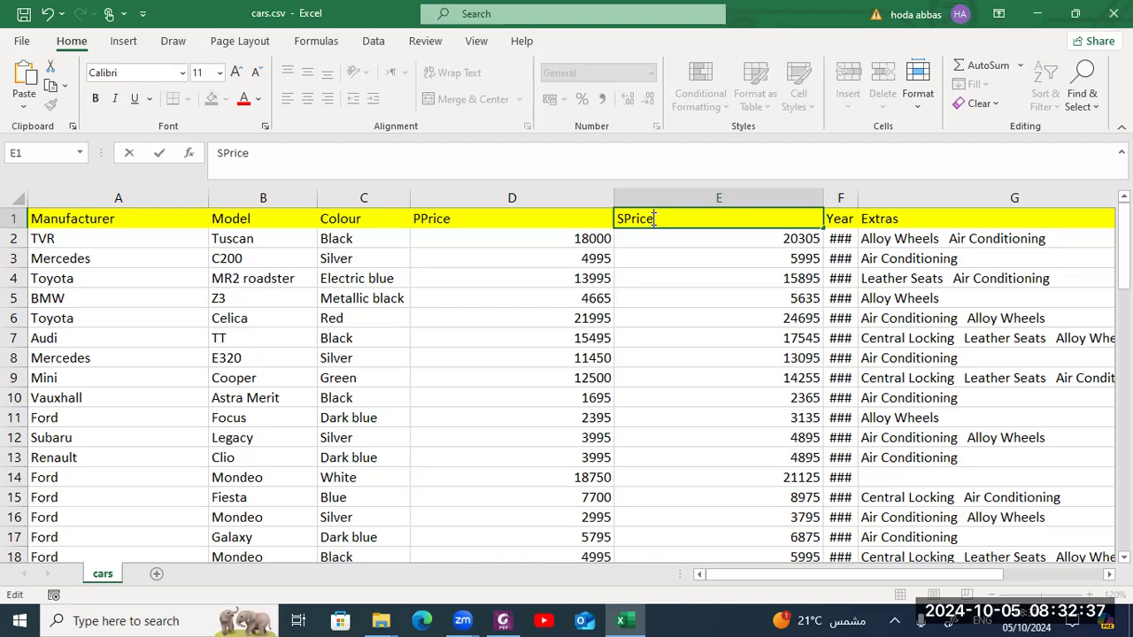
{"action": "left_click", "coordinate": [841, 220]}
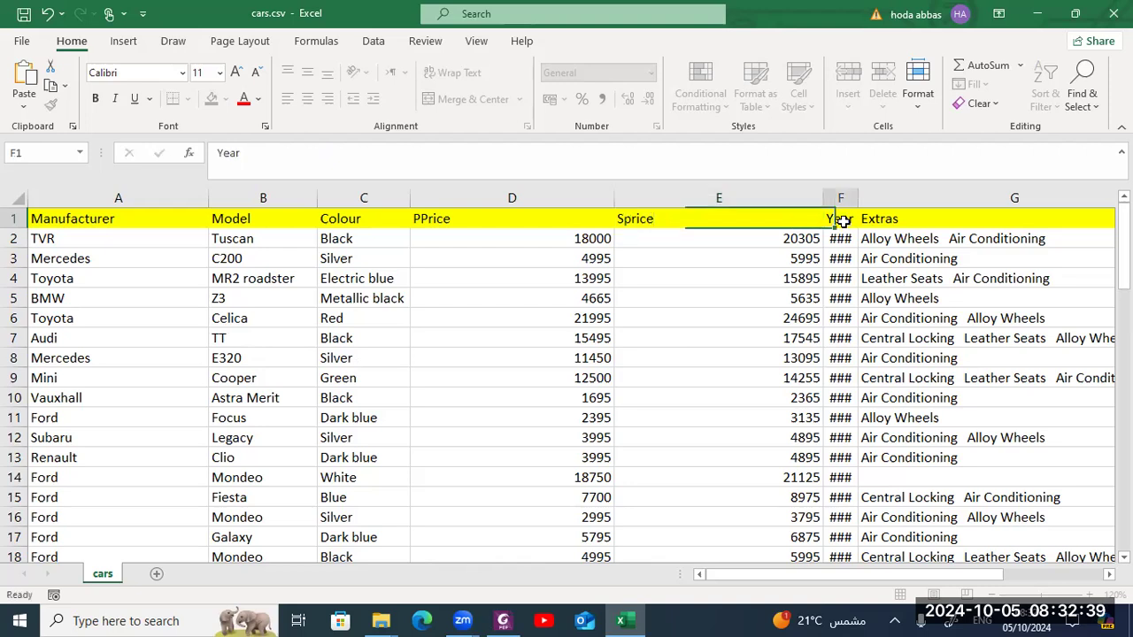
- Autofit the Year column width so its values show
{"action": "double_click", "coordinate": [859, 198]}
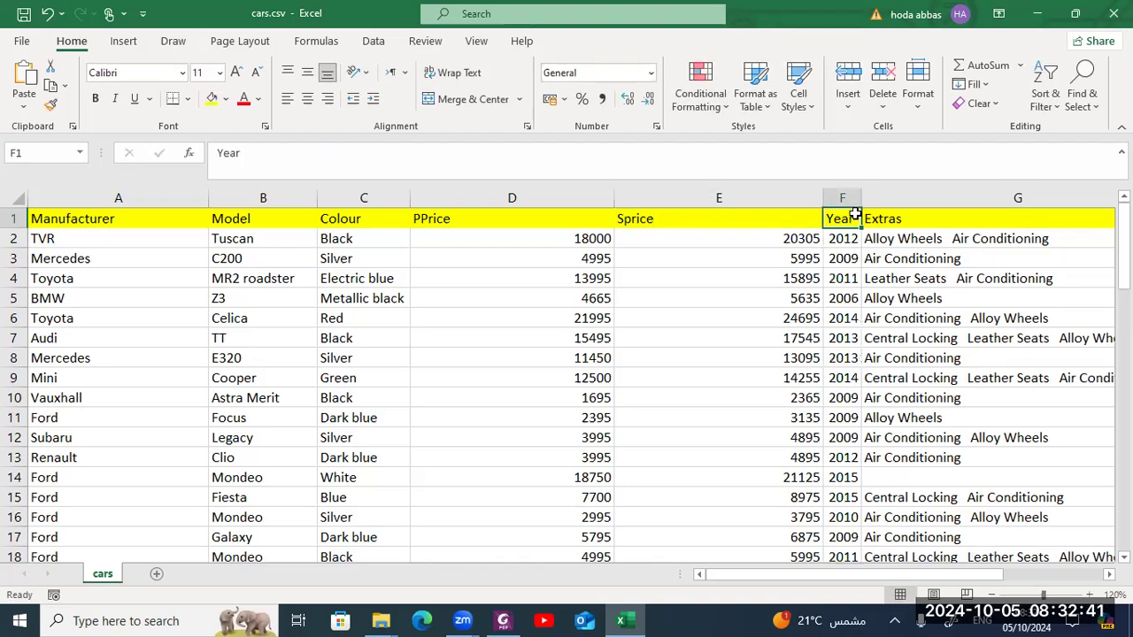
{"action": "left_click", "coordinate": [888, 219]}
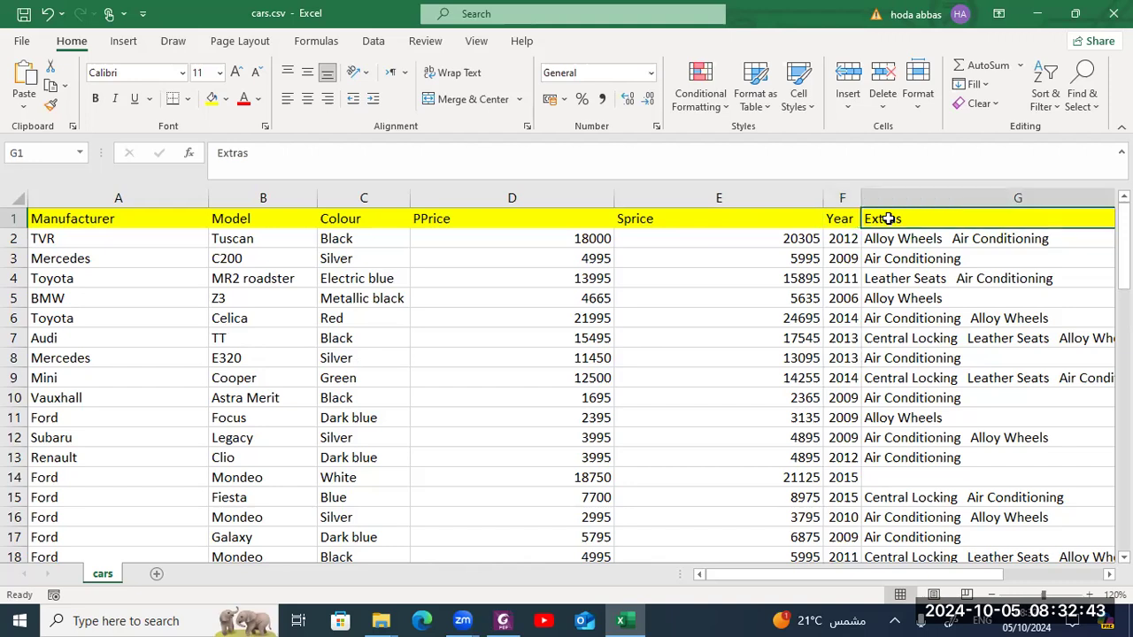
{"action": "key", "text": "Right"}
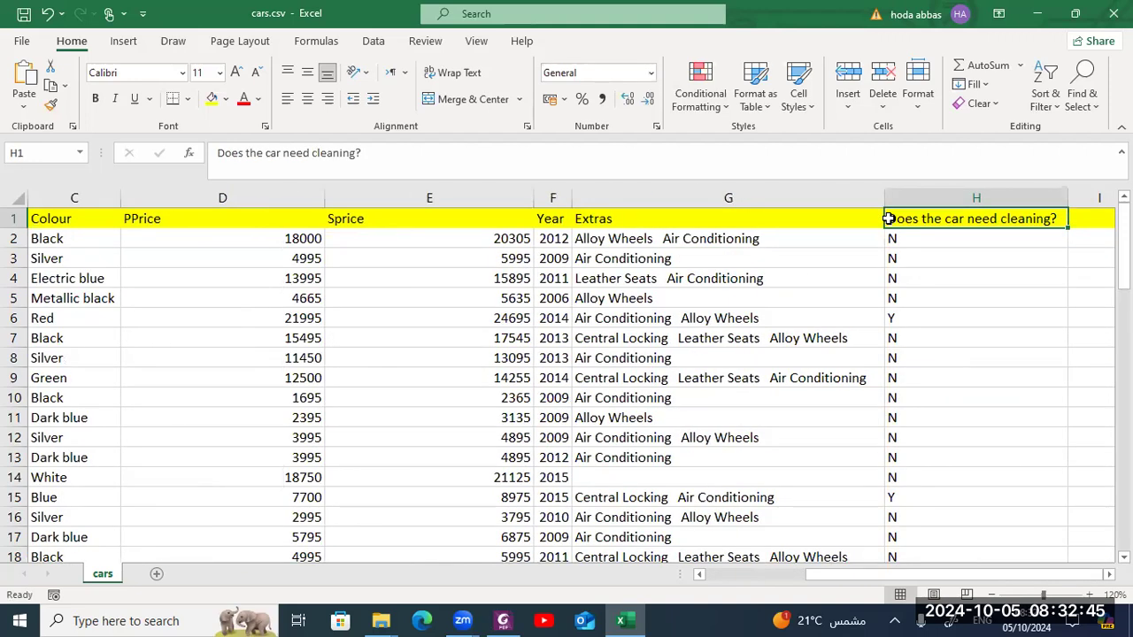
- Rename the cleaning question column heading to Clean
{"action": "double_click", "coordinate": [951, 219]}
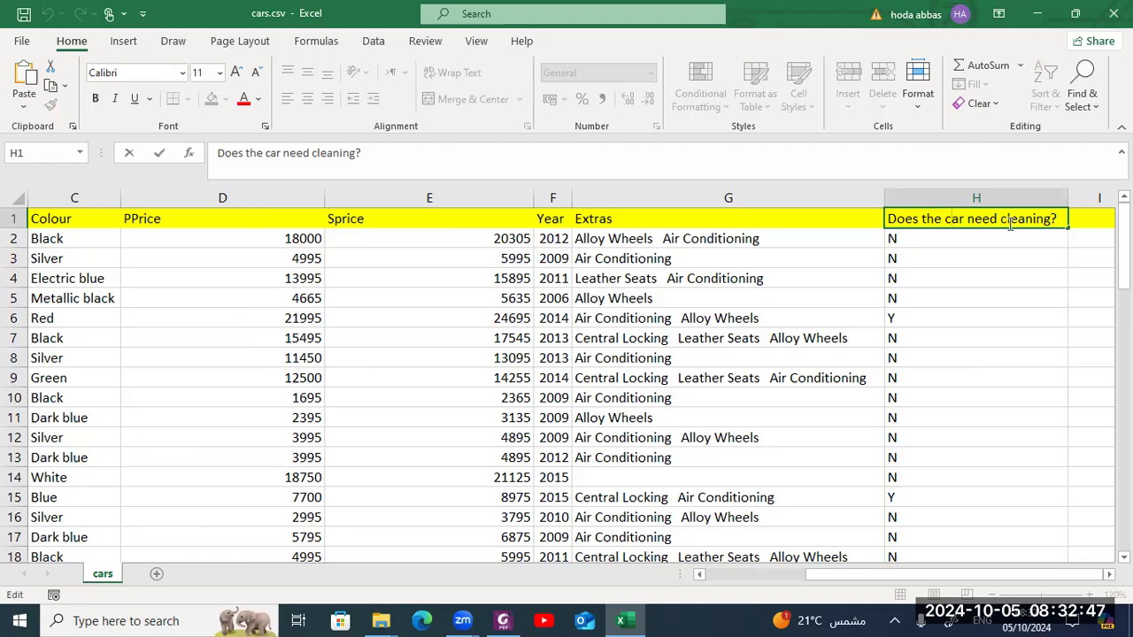
{"action": "key", "text": "BackSpace"}
{"action": "key", "text": "BackSpace"}
{"action": "key", "text": "BackSpace"}
{"action": "key", "text": "BackSpace"}
{"action": "key", "text": "BackSpace"}
{"action": "key", "text": "BackSpace"}
{"action": "key", "text": "BackSpace"}
{"action": "key", "text": "BackSpace"}
{"action": "key", "text": "BackSpace"}
{"action": "key", "text": "BackSpace"}
{"action": "key", "text": "BackSpace"}
{"action": "key", "text": "BackSpace"}
{"action": "key", "text": "BackSpace"}
{"action": "key", "text": "BackSpace"}
{"action": "key", "text": "BackSpace"}
{"action": "key", "text": "BackSpace"}
{"action": "key", "text": "BackSpace"}
{"action": "key", "text": "BackSpace"}
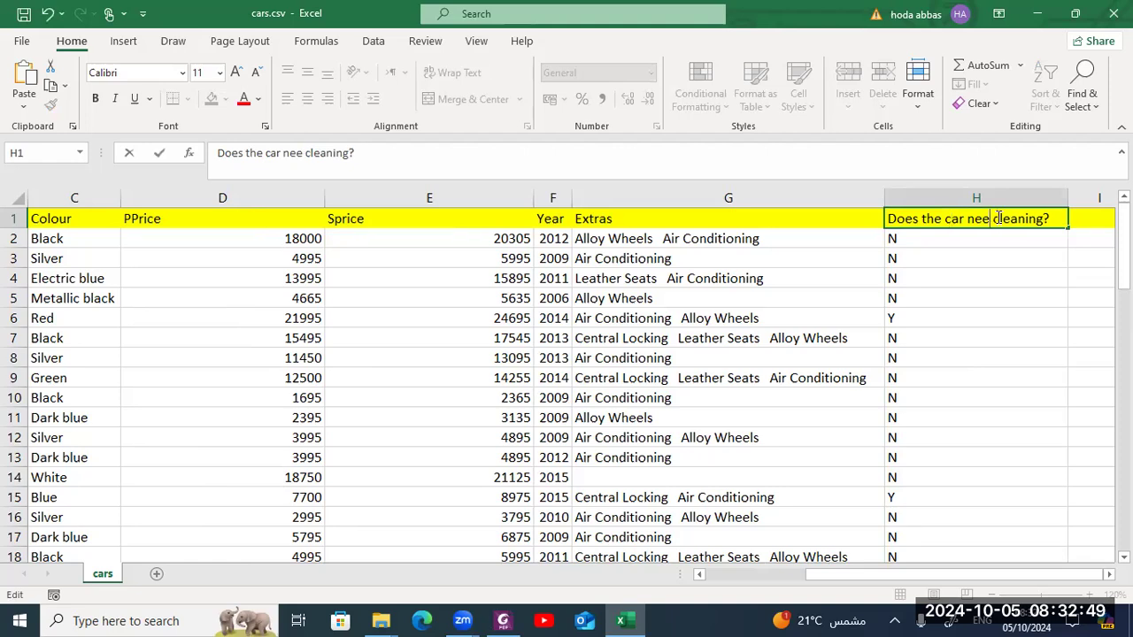
{"action": "key", "text": "Delete"}
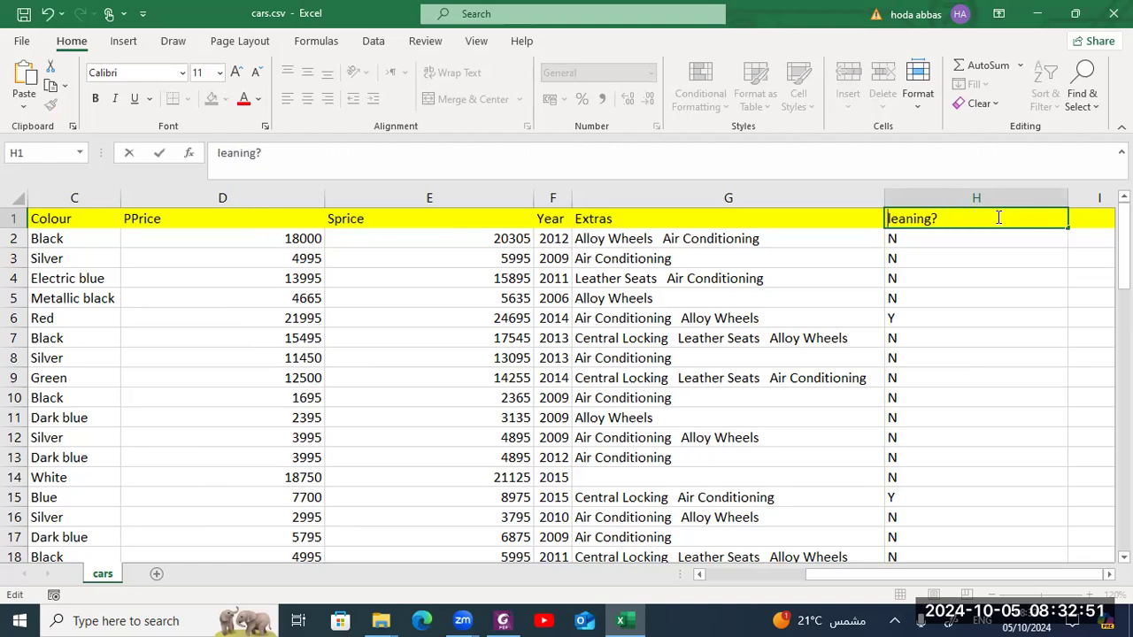
{"action": "type", "text": "C"}
{"action": "left_click", "coordinate": [991, 221]}
{"action": "key", "text": "BackSpace"}
{"action": "key", "text": "BackSpace"}
{"action": "key", "text": "BackSpace"}
{"action": "key", "text": "BackSpace"}
{"action": "key", "text": "Return"}
{"action": "left_click", "coordinate": [971, 274]}
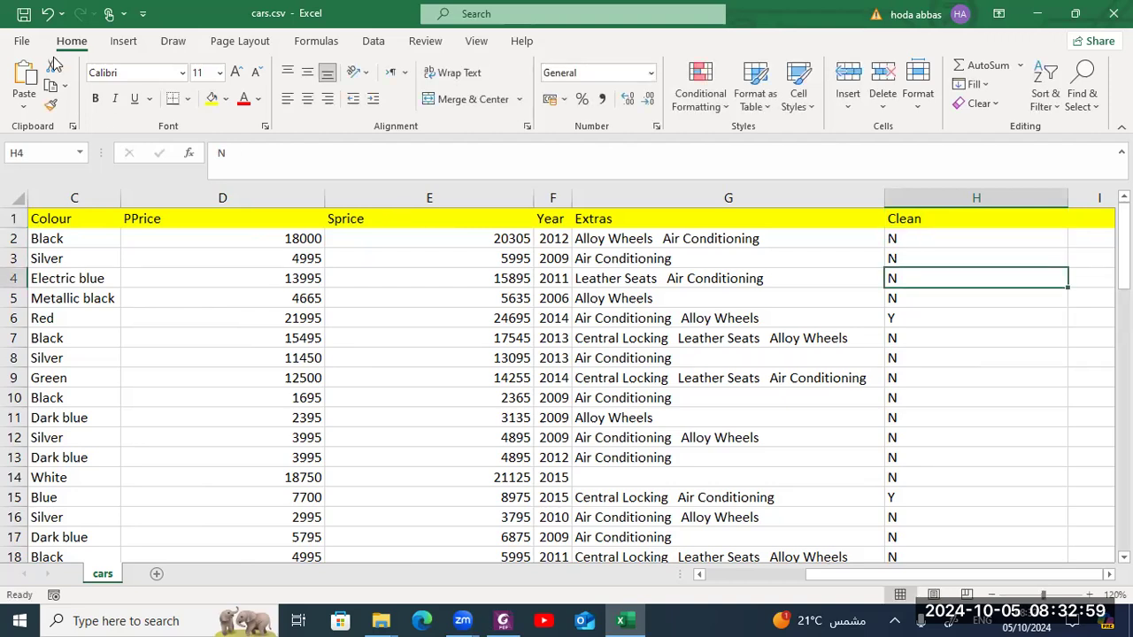
- Save a copy of the workbook as cars1.csv in CSV format inside the Chapter 18 source-files folder
{"action": "left_click", "coordinate": [22, 41]}
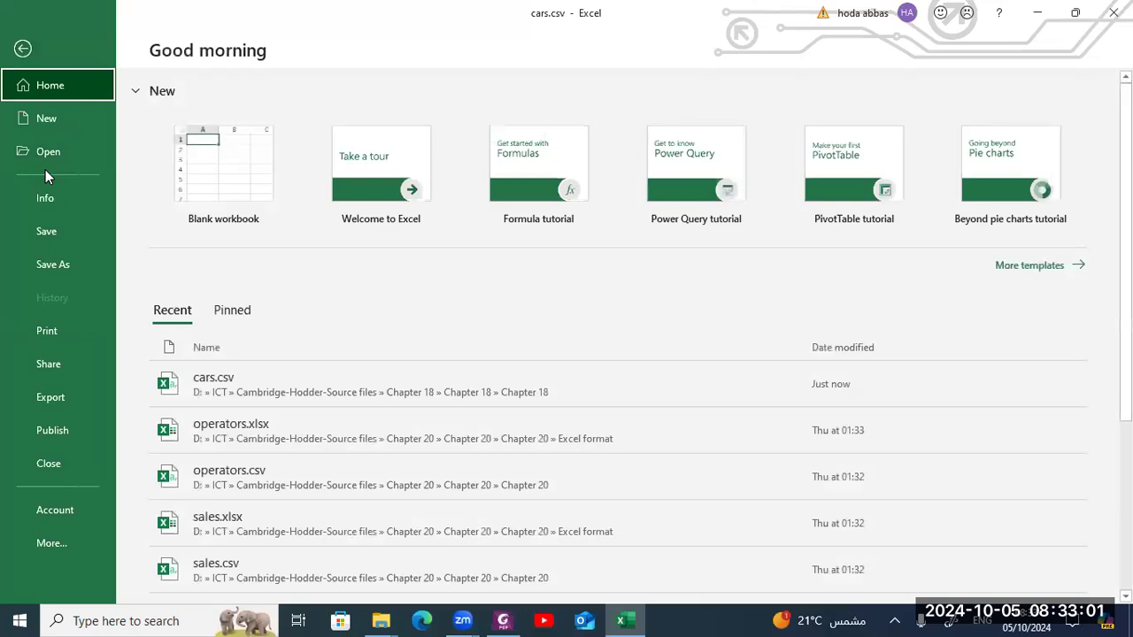
{"action": "left_click", "coordinate": [53, 262]}
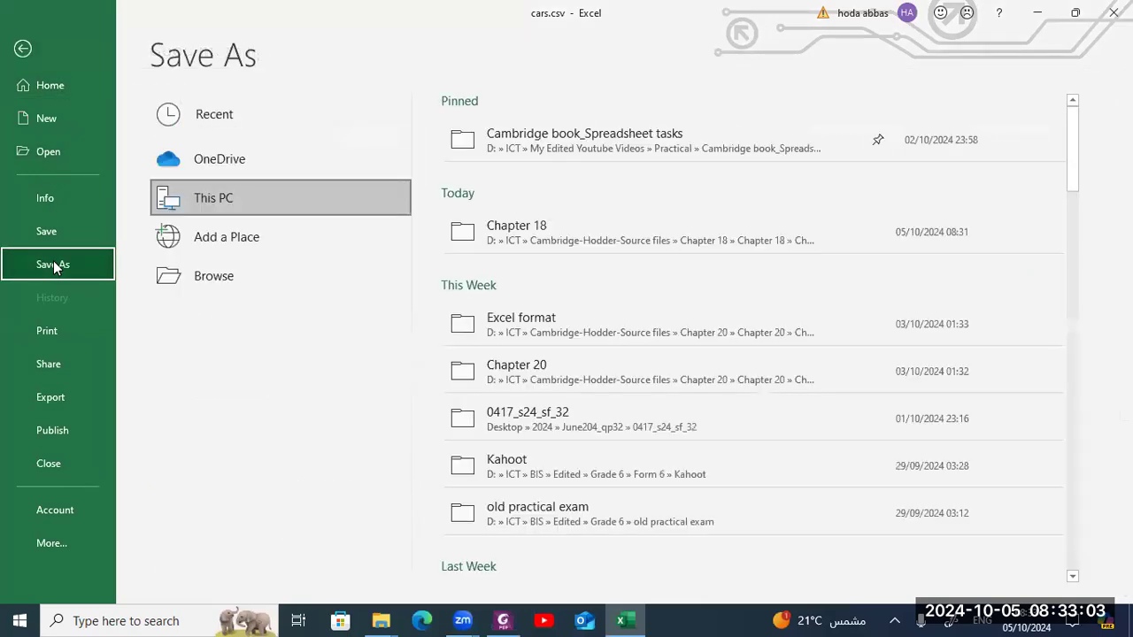
{"action": "left_click", "coordinate": [549, 139]}
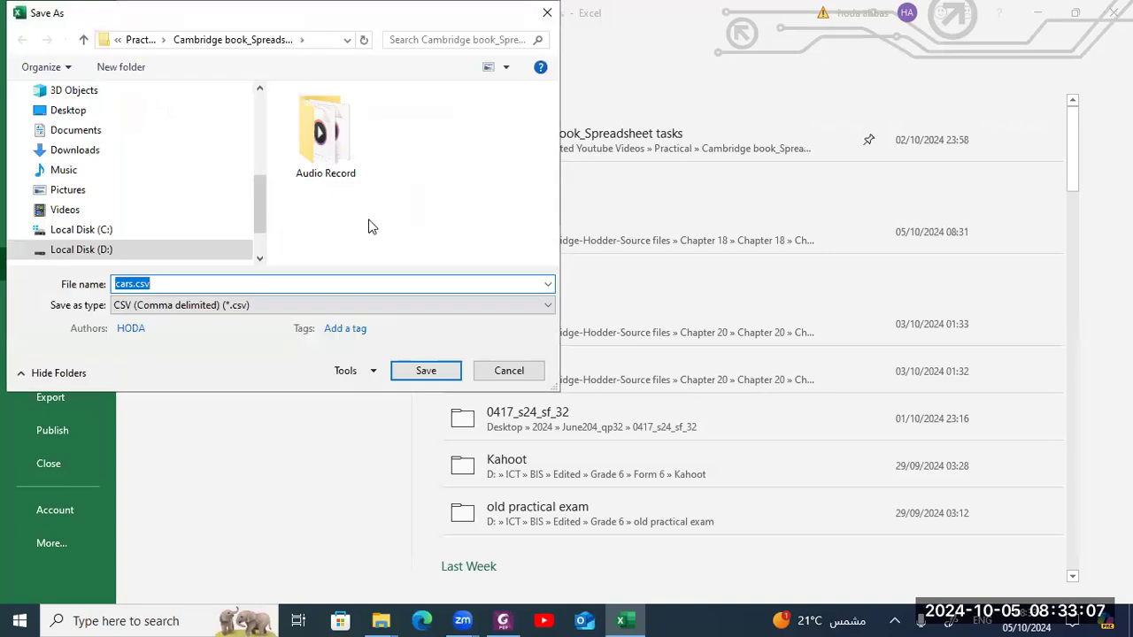
{"action": "left_click", "coordinate": [131, 284]}
{"action": "type", "text": "1"}
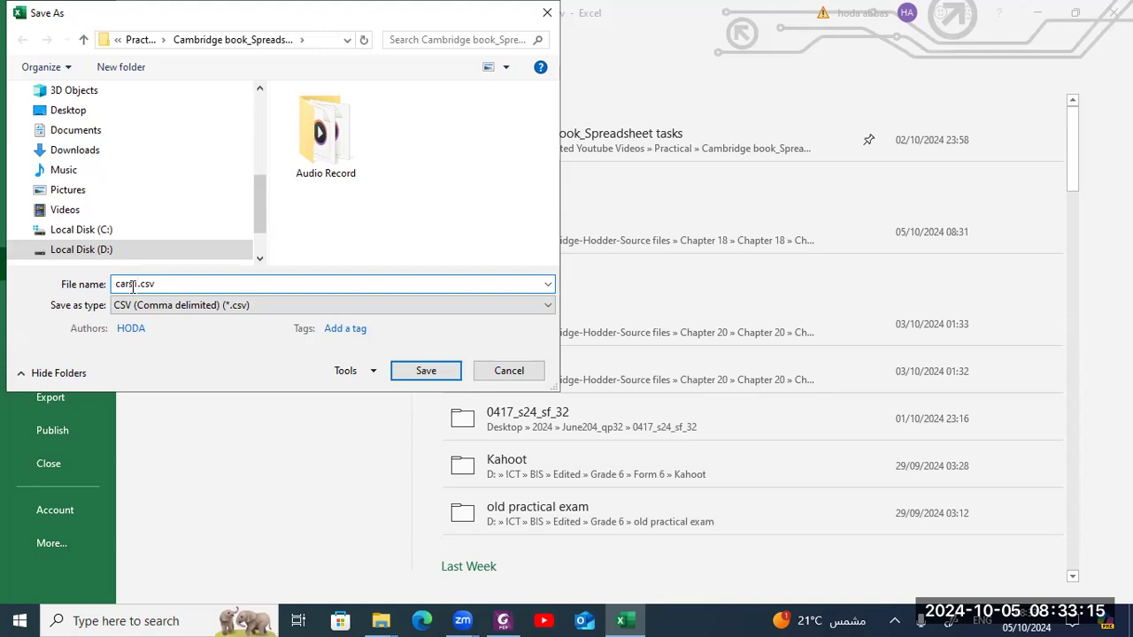
{"action": "left_click", "coordinate": [83, 41]}
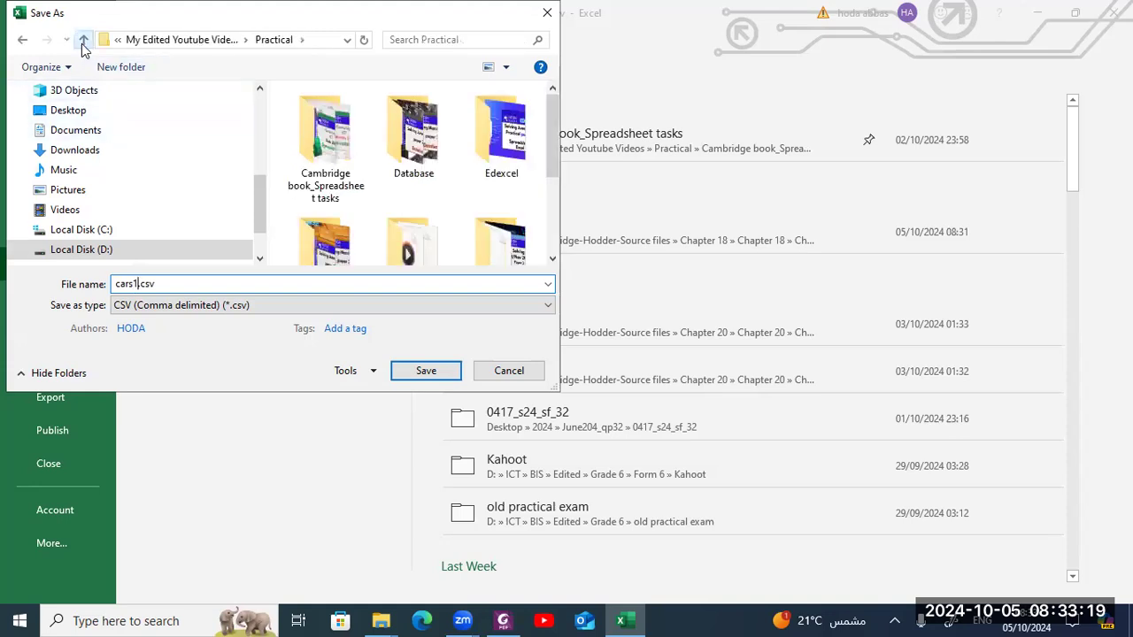
{"action": "left_click", "coordinate": [84, 41]}
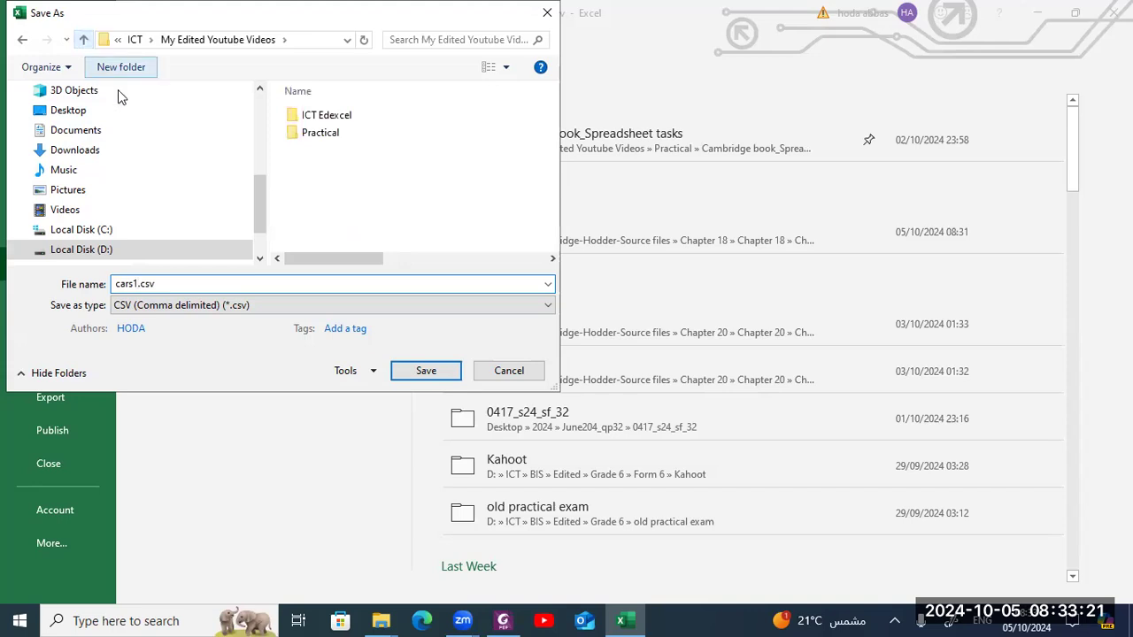
{"action": "left_click", "coordinate": [85, 41]}
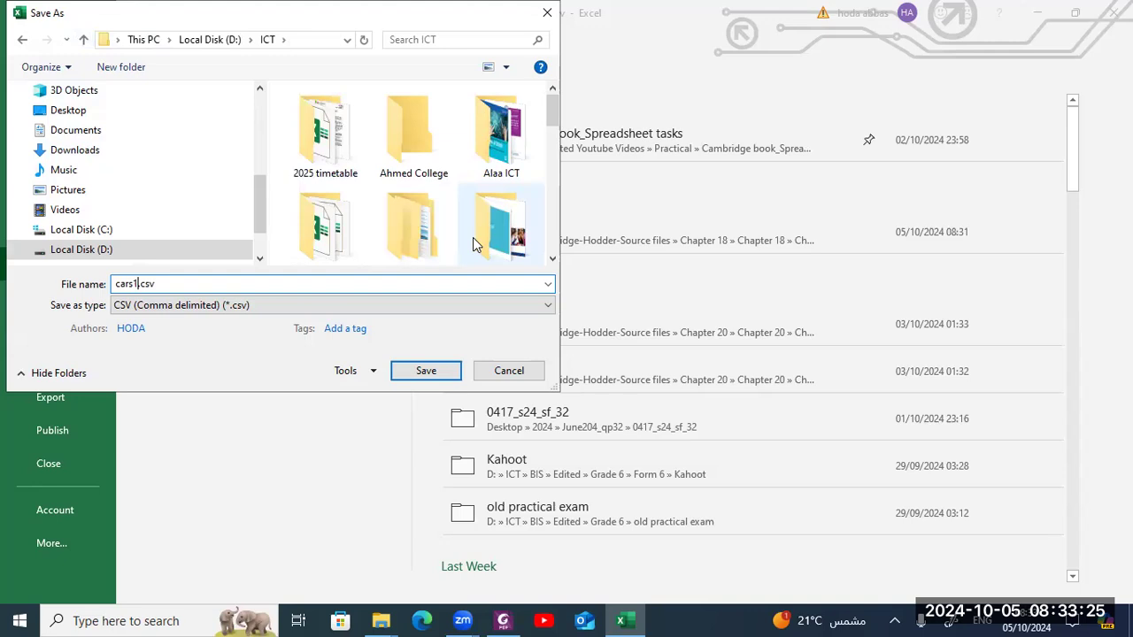
{"action": "left_click", "coordinate": [552, 260]}
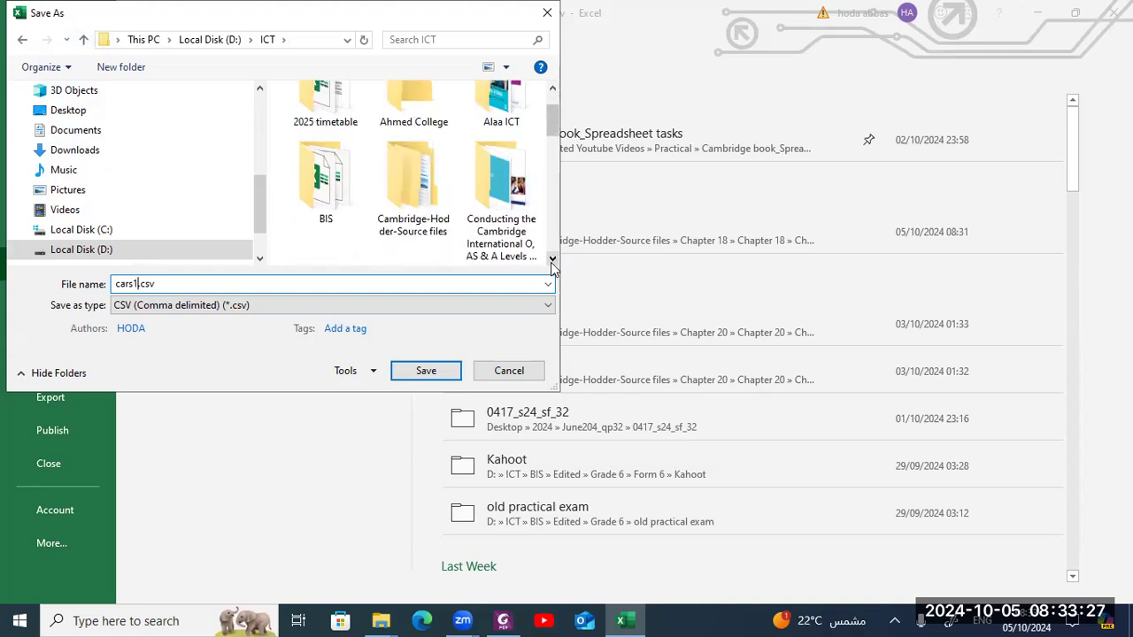
{"action": "double_click", "coordinate": [442, 221]}
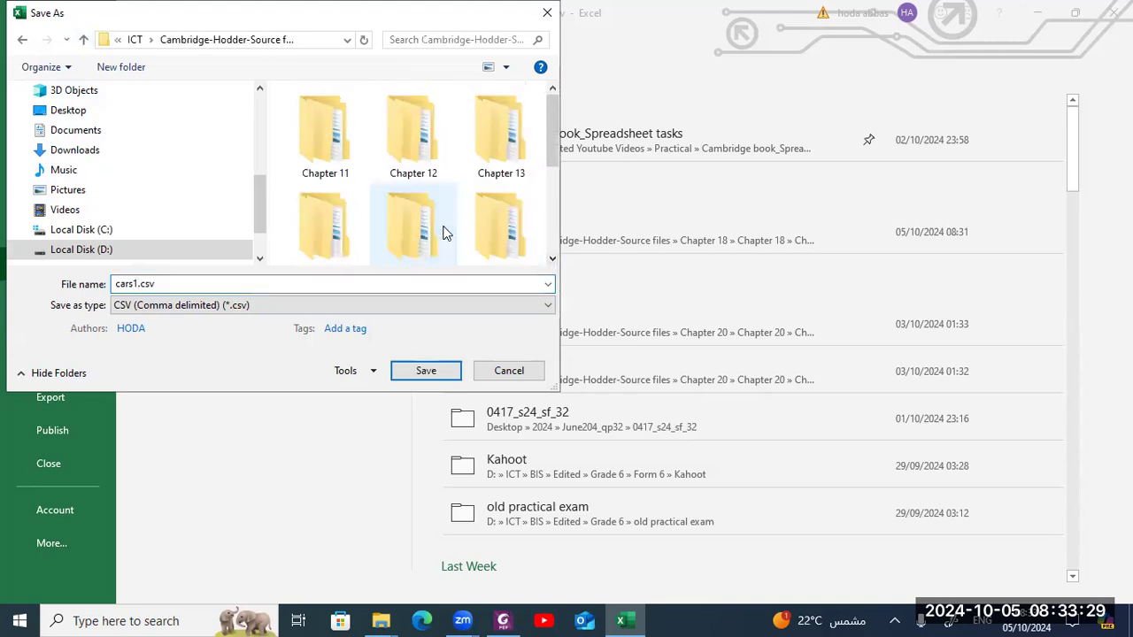
{"action": "left_click", "coordinate": [553, 259]}
{"action": "left_click", "coordinate": [552, 259]}
{"action": "double_click", "coordinate": [400, 146]}
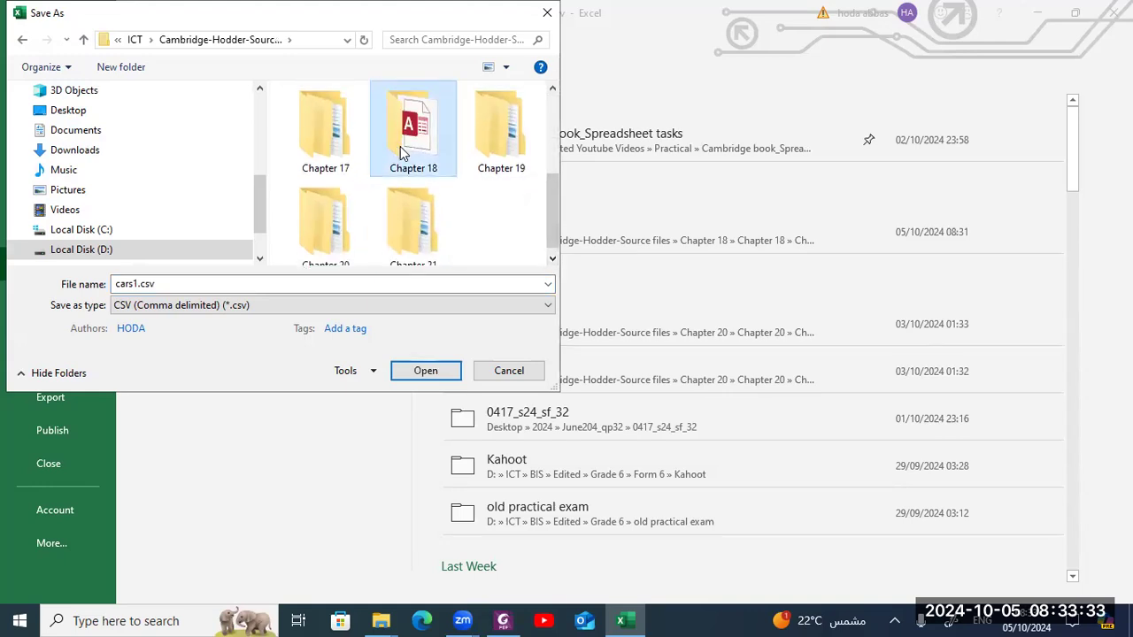
{"action": "double_click", "coordinate": [332, 159]}
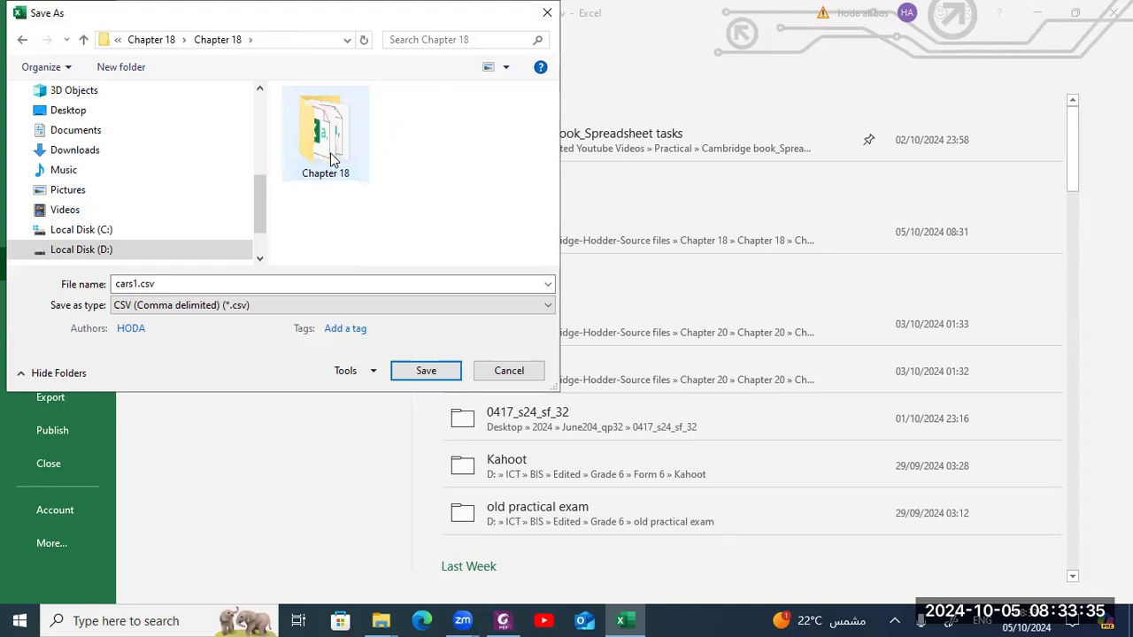
{"action": "double_click", "coordinate": [332, 159]}
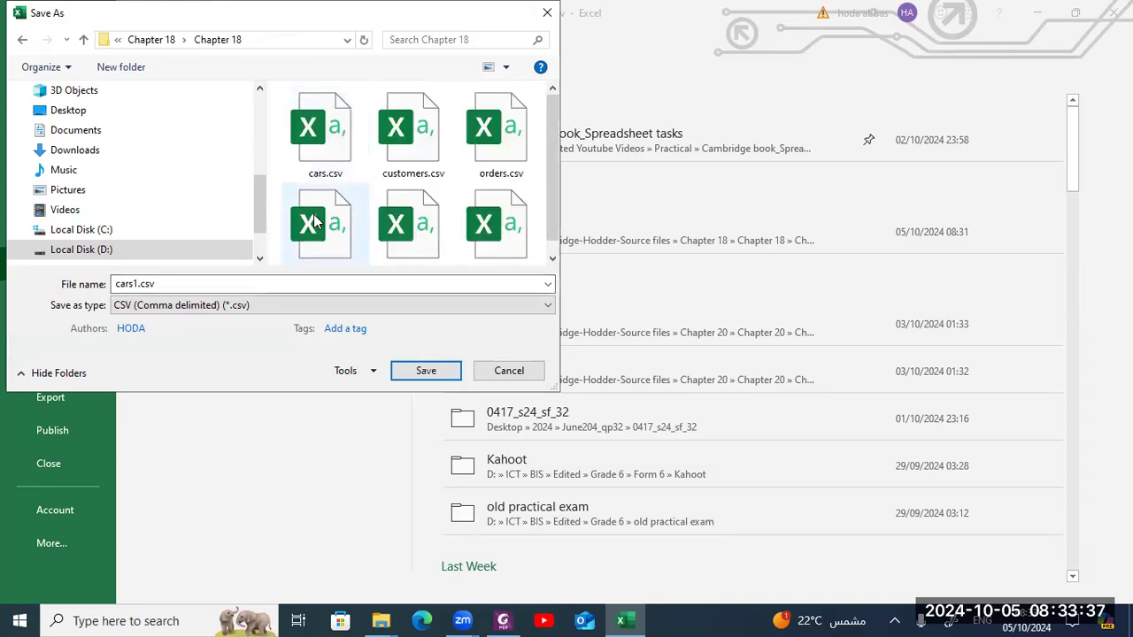
{"action": "double_click", "coordinate": [141, 283]}
{"action": "left_click", "coordinate": [141, 284]}
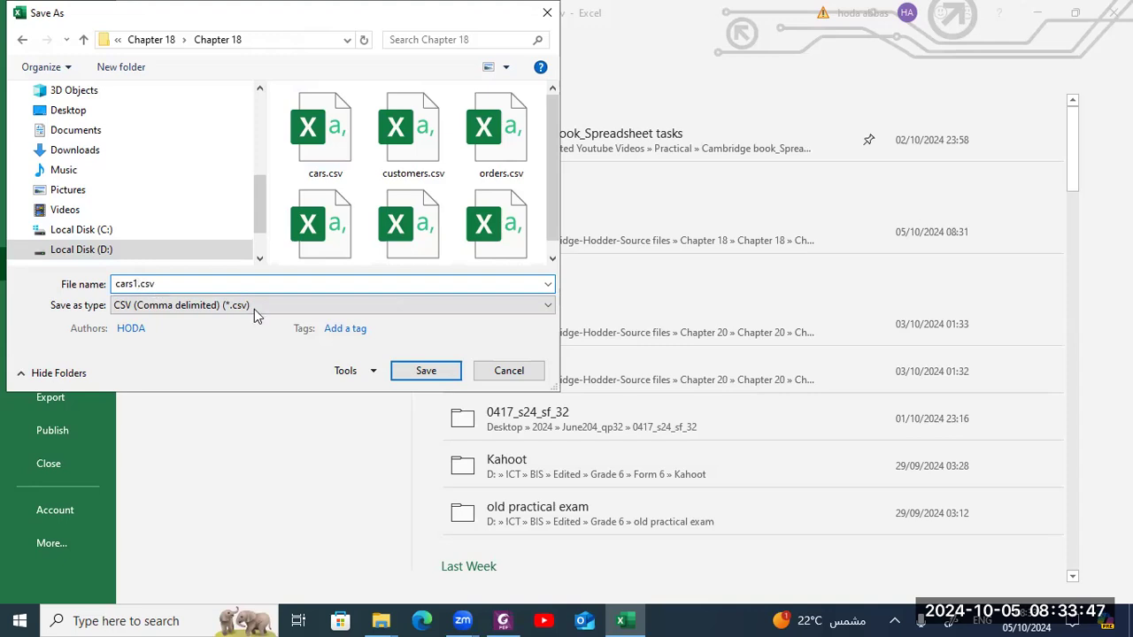
{"action": "left_click", "coordinate": [414, 370]}
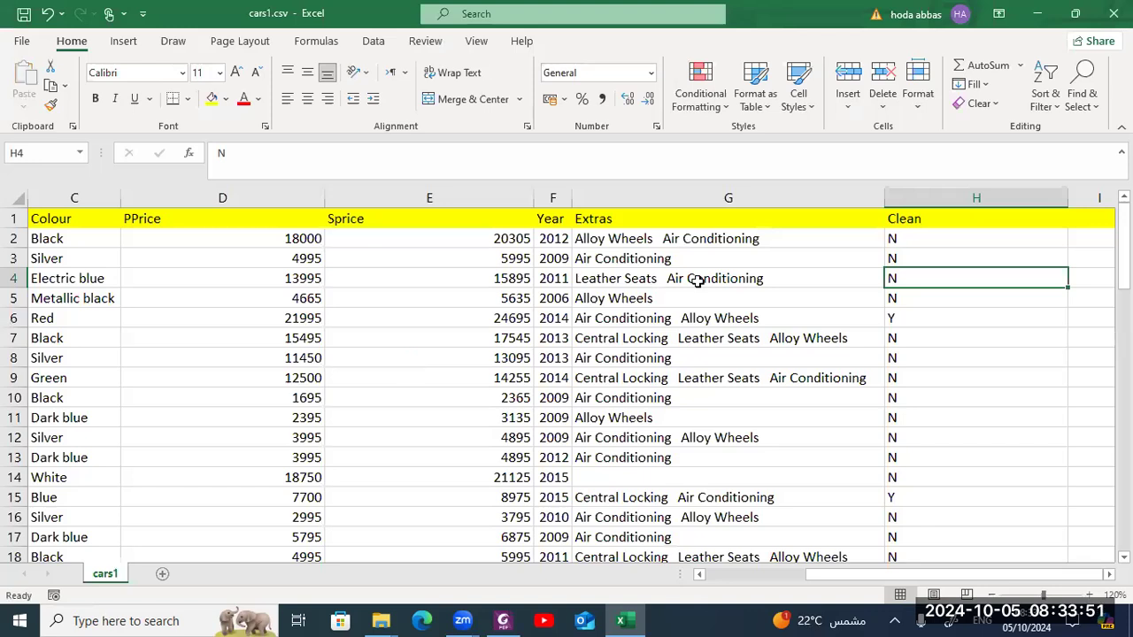
- Close the Excel window
{"action": "left_click", "coordinate": [1114, 13]}
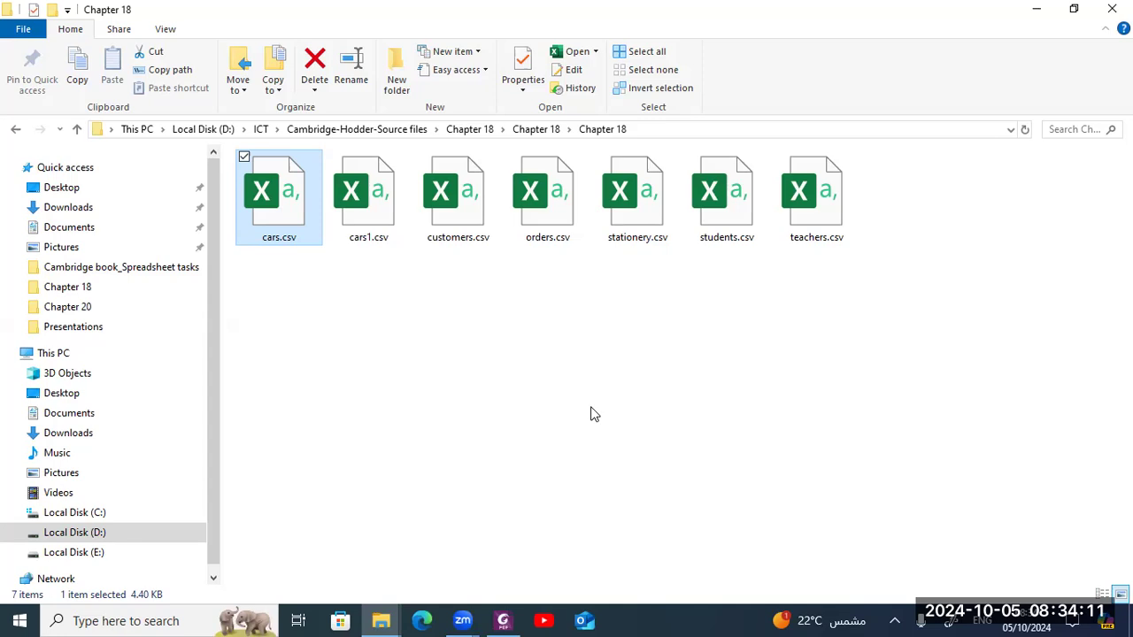
{"action": "left_click", "coordinate": [152, 620]}
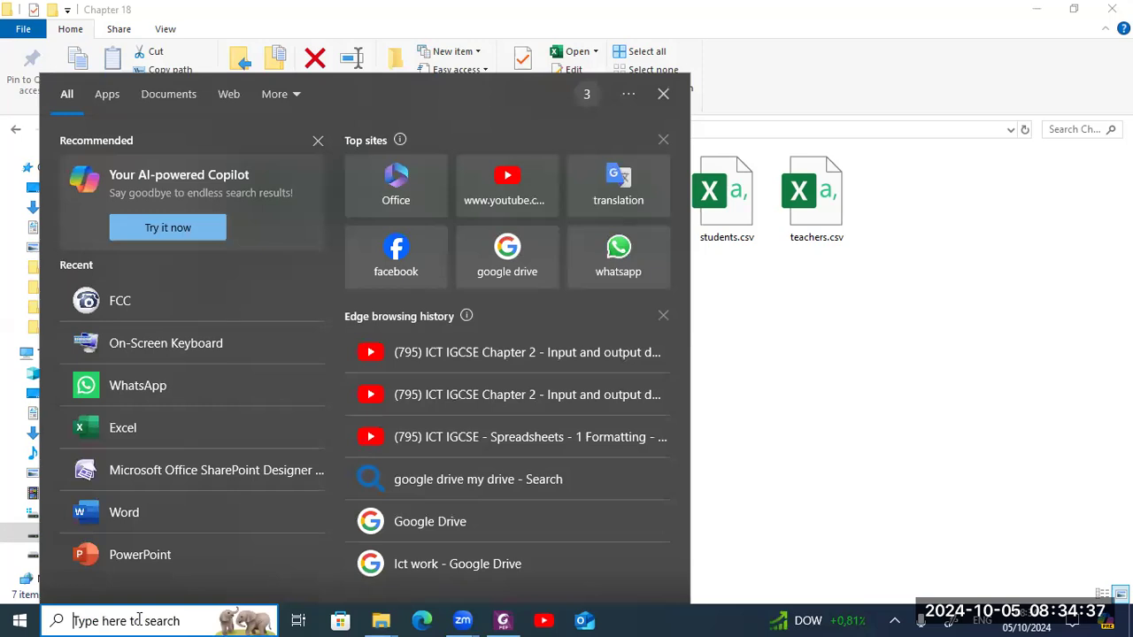
{"action": "left_click", "coordinate": [663, 95]}
- Create a new Microsoft Access database in the Chapter 18 folder and name it Task 18a
{"action": "right_click", "coordinate": [569, 333]}
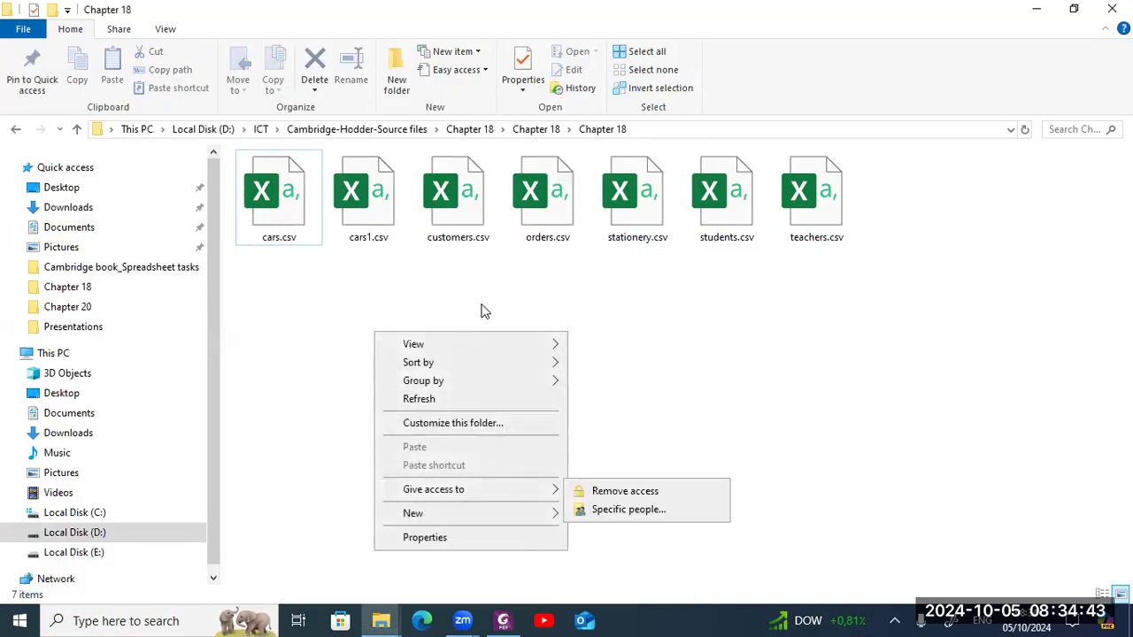
{"action": "mouse_move", "coordinate": [459, 522]}
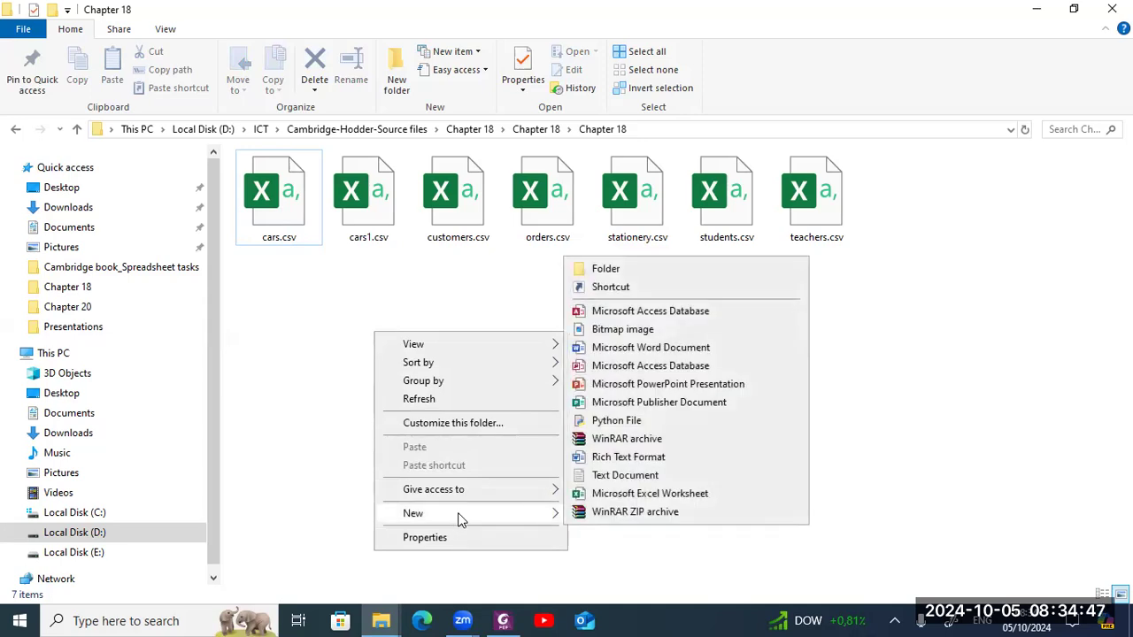
{"action": "left_click", "coordinate": [672, 311]}
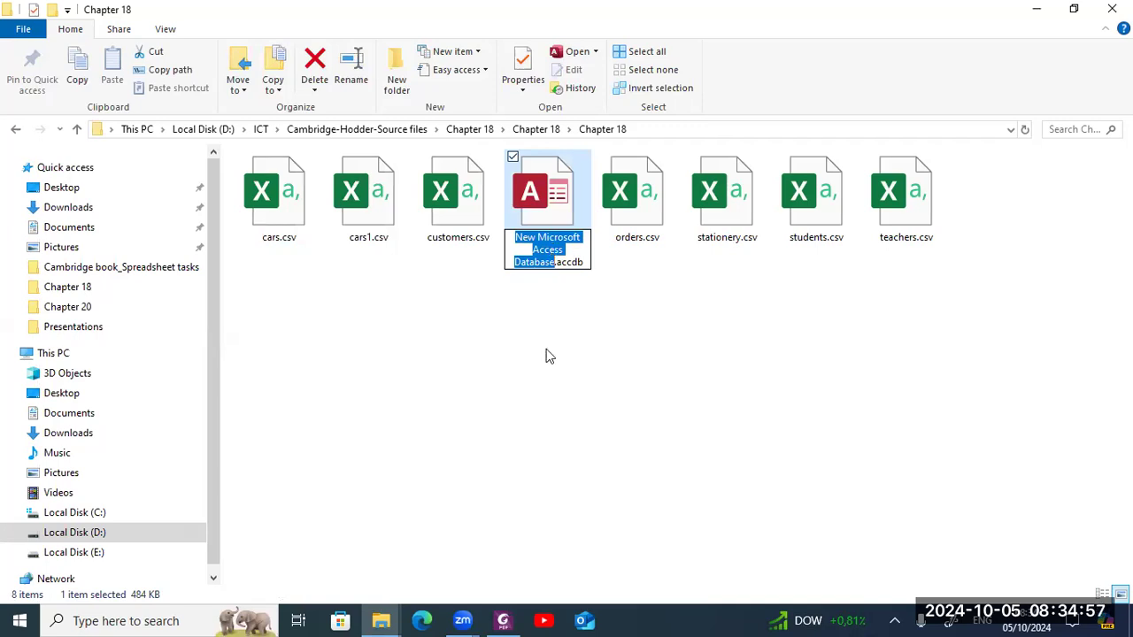
{"action": "key", "text": "BackSpace"}
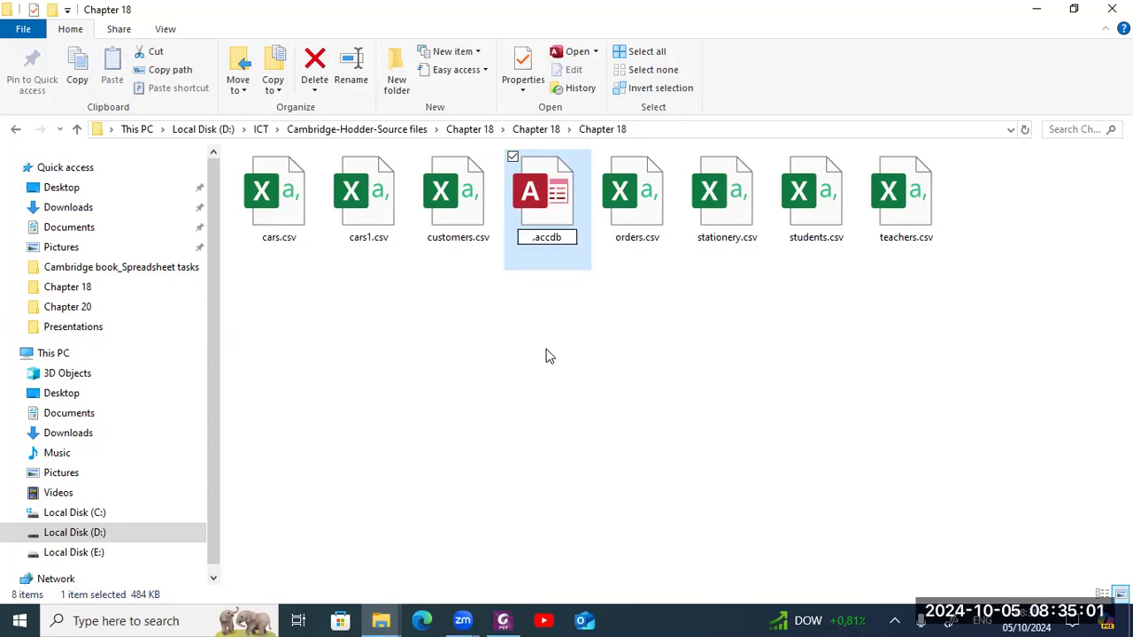
{"action": "type", "text": "Task 18 a"}
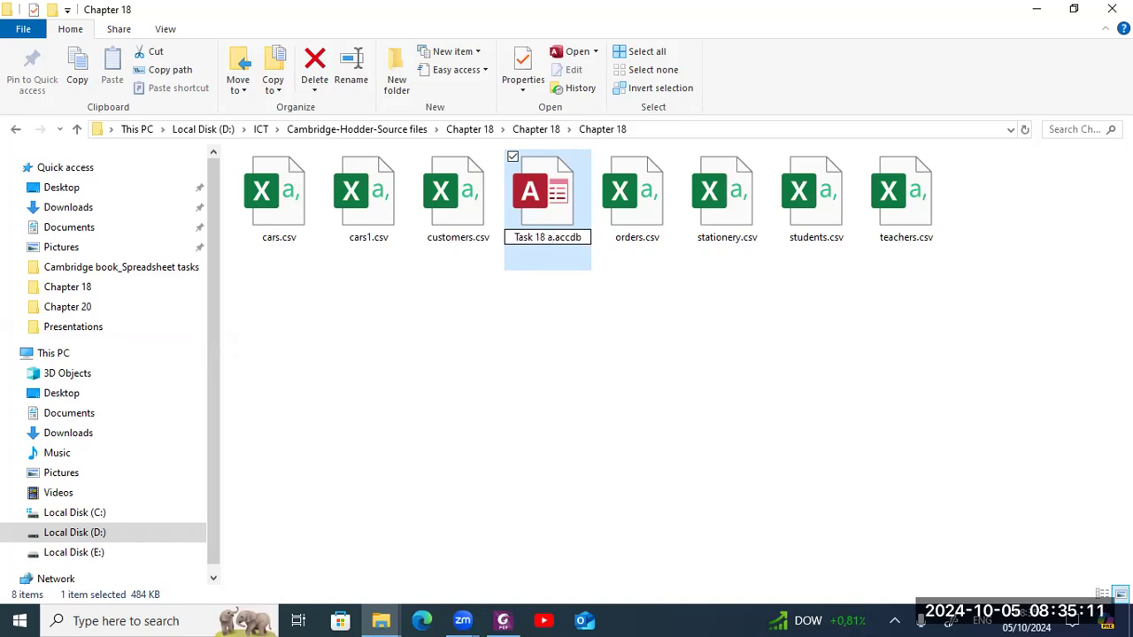
{"action": "key", "text": "BackSpace"}
{"action": "left_click", "coordinate": [536, 225]}
{"action": "left_click", "coordinate": [536, 227]}
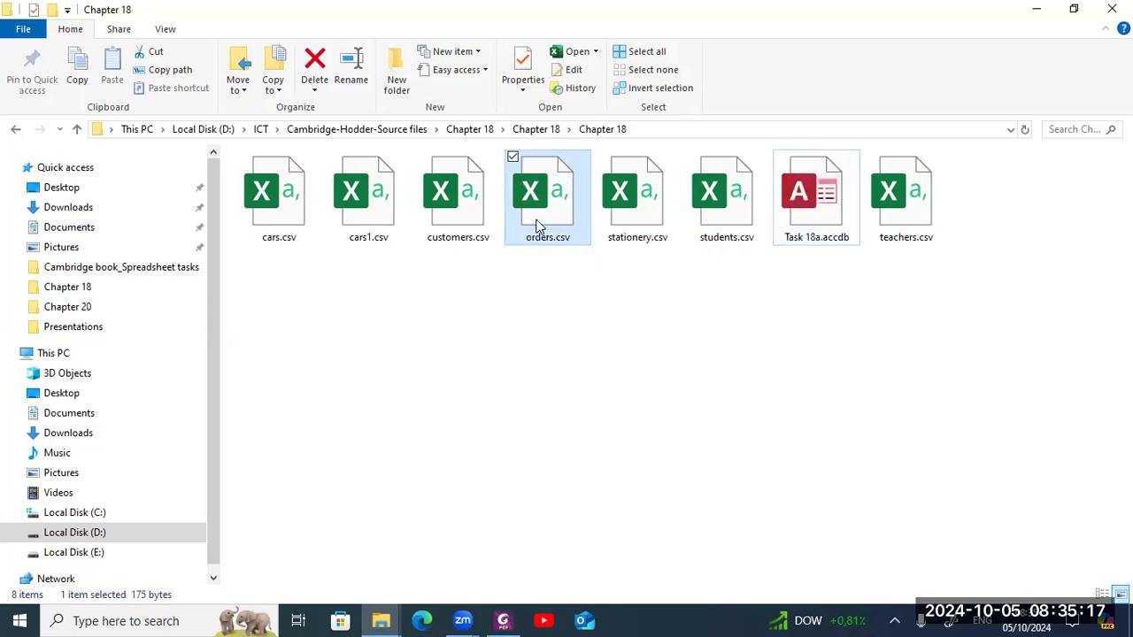
- Open the Task 18a database and enable its content
{"action": "double_click", "coordinate": [828, 211]}
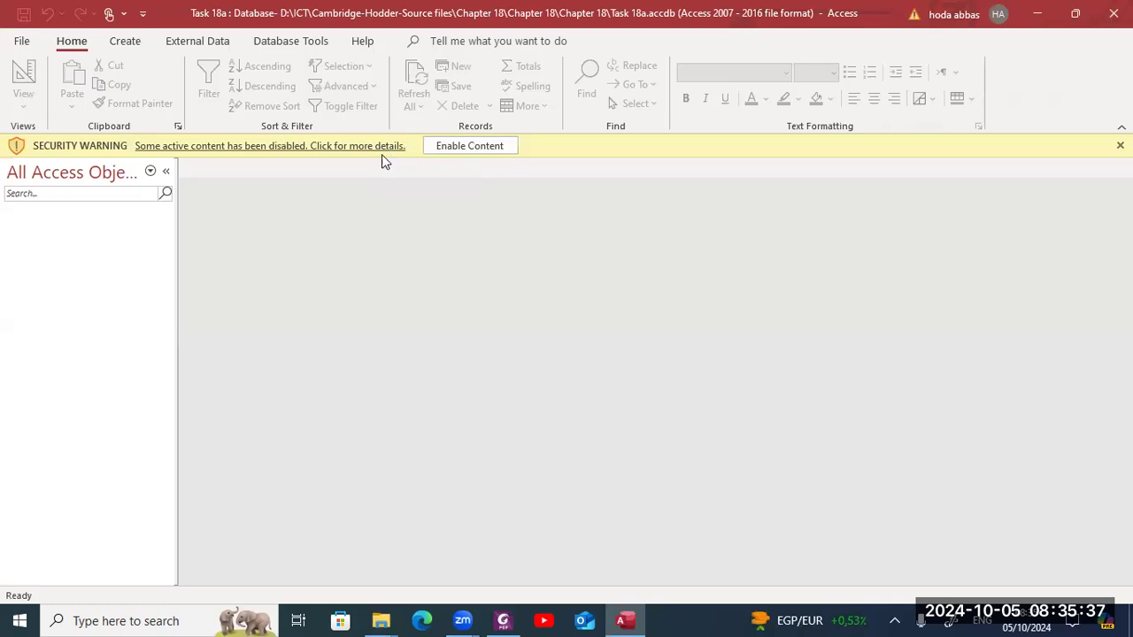
{"action": "left_click", "coordinate": [435, 147]}
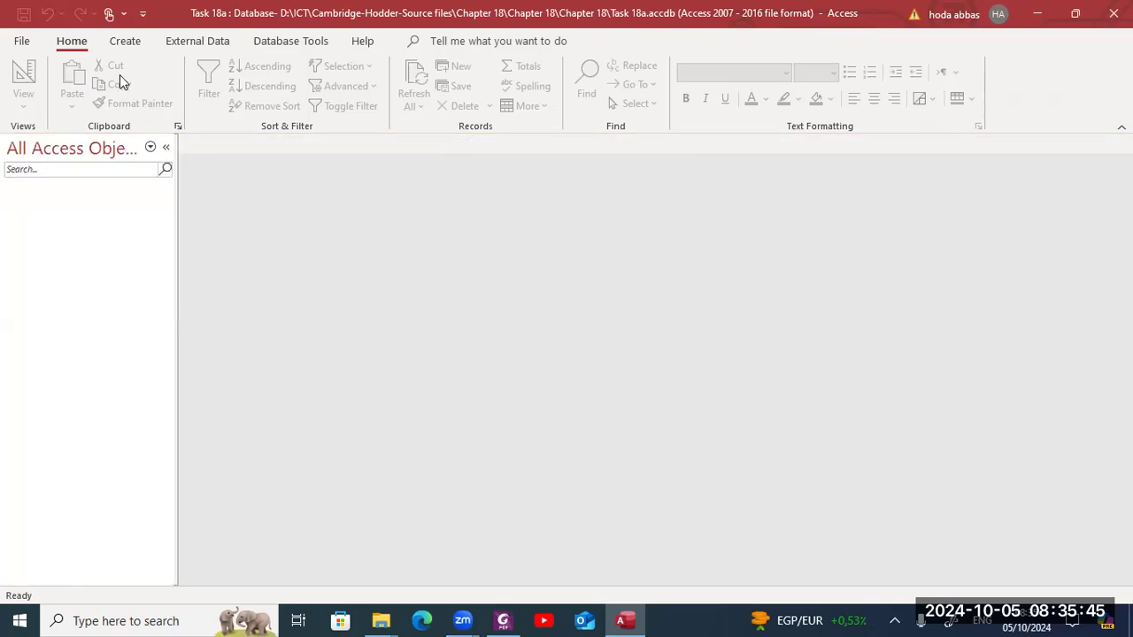
- Start importing external data into the database from a text file
{"action": "left_click", "coordinate": [158, 44]}
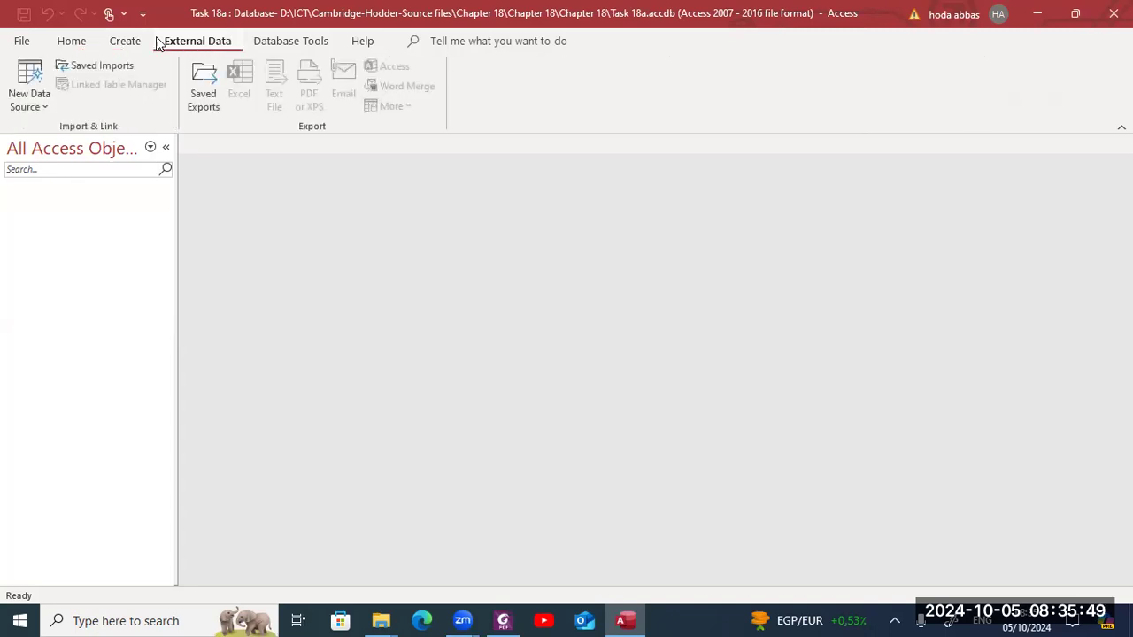
{"action": "left_click", "coordinate": [37, 108]}
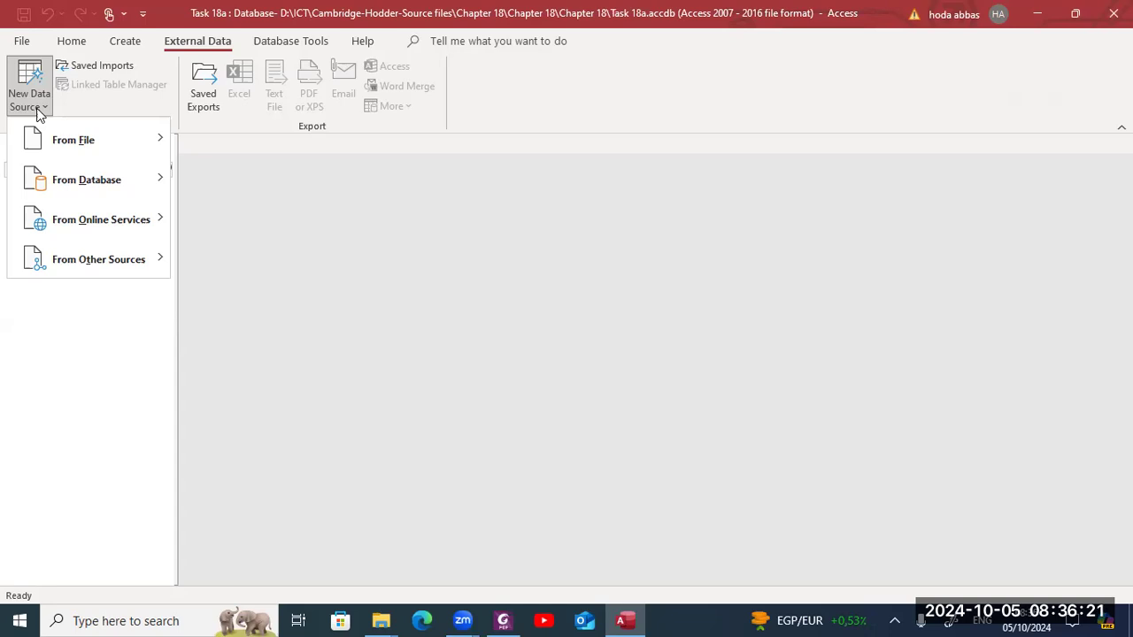
{"action": "mouse_move", "coordinate": [49, 141]}
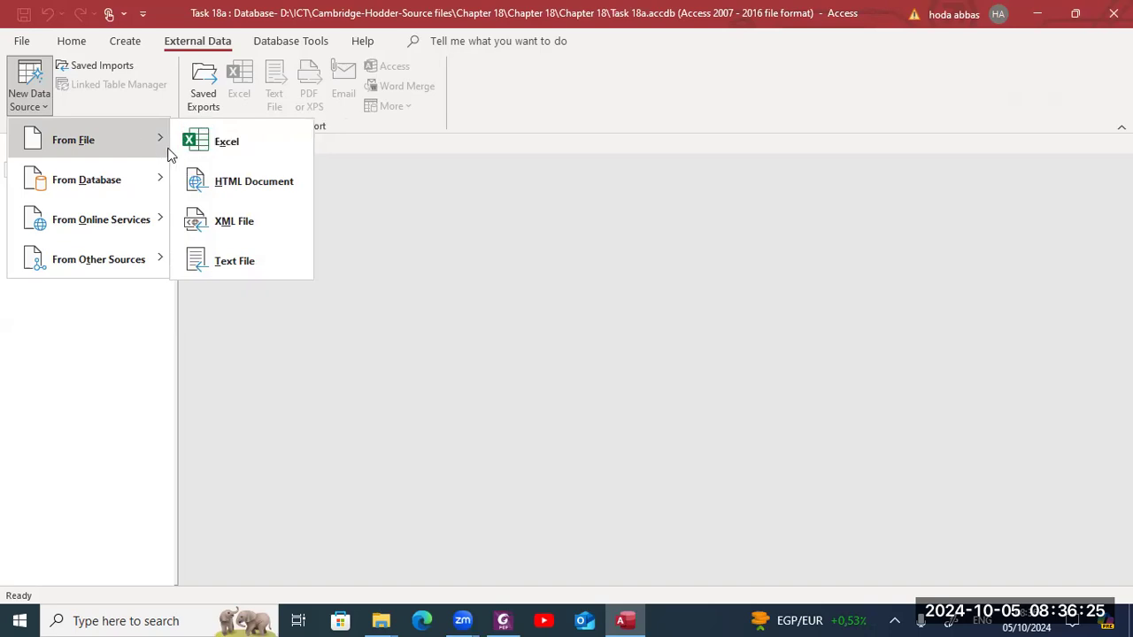
{"action": "left_click", "coordinate": [212, 261]}
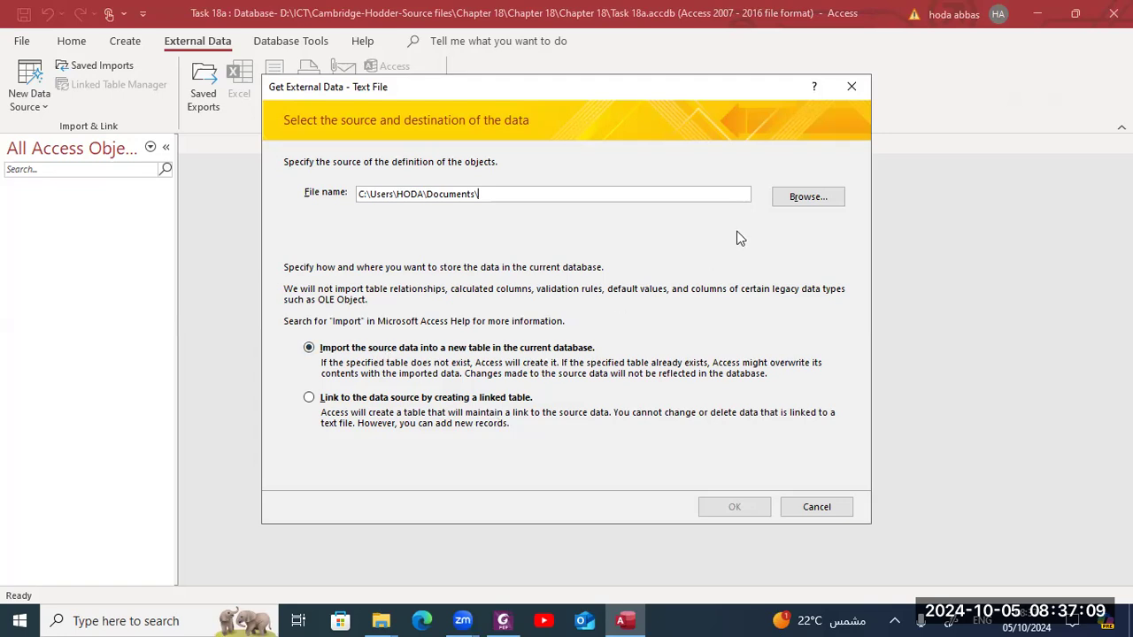
- Browse to the Chapter 18 source folder, choose cars1.csv as the source file and import into a new table
{"action": "left_click", "coordinate": [809, 197]}
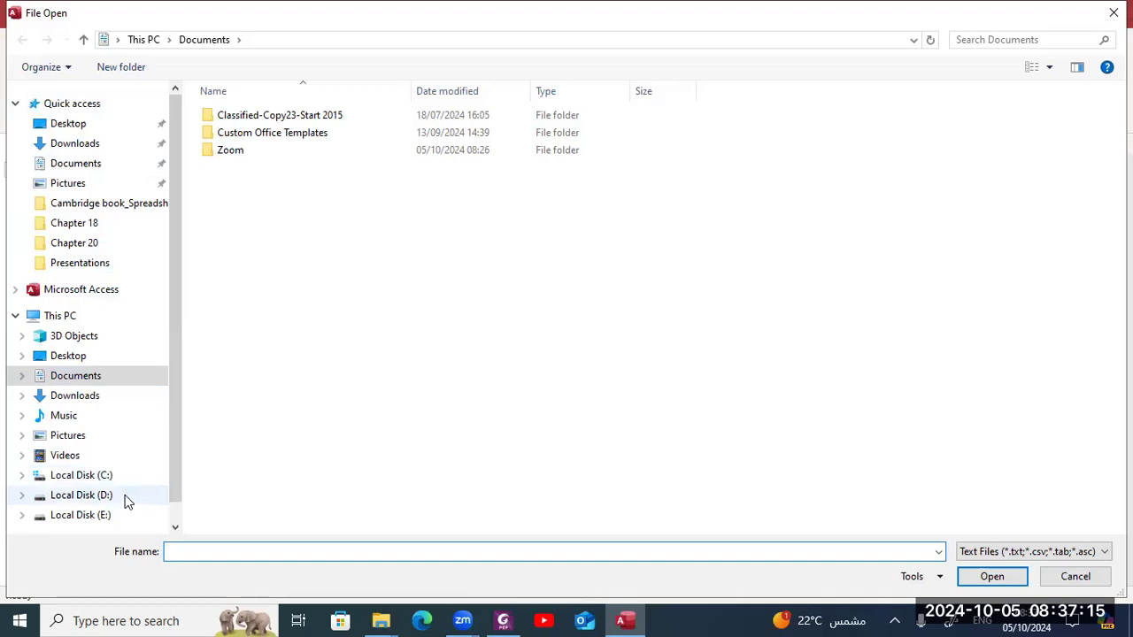
{"action": "left_click", "coordinate": [88, 496]}
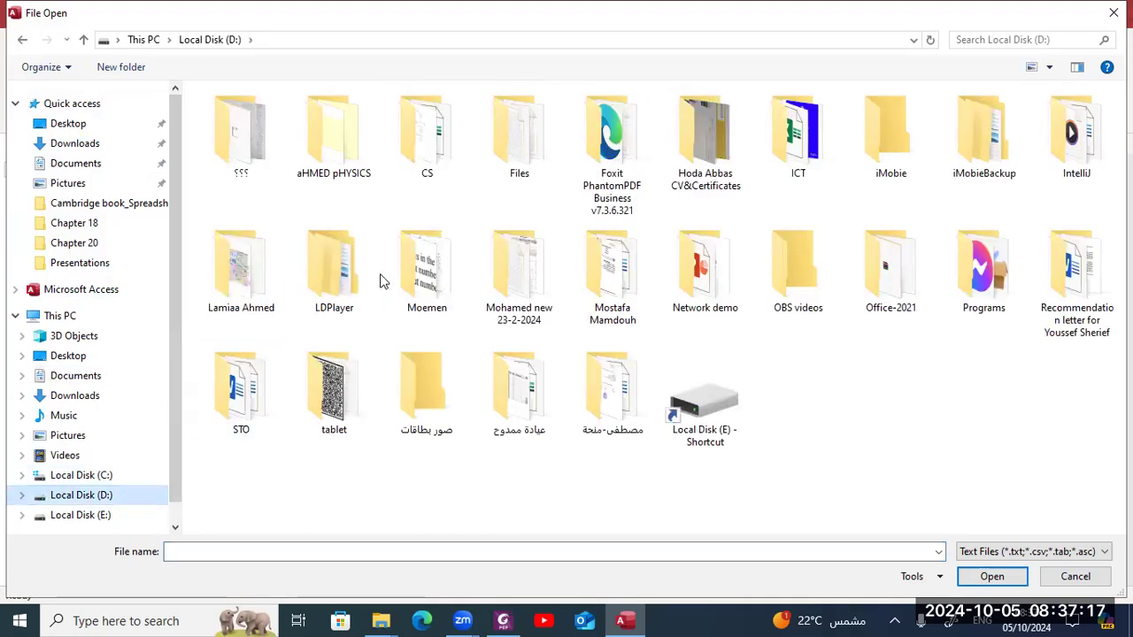
{"action": "double_click", "coordinate": [816, 164]}
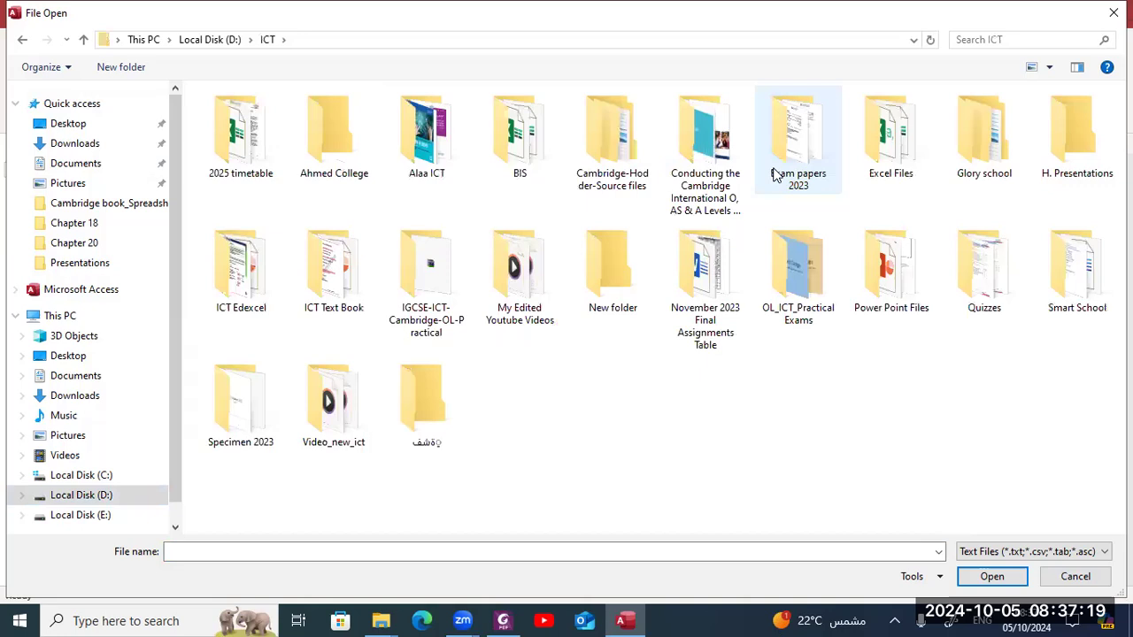
{"action": "double_click", "coordinate": [619, 150]}
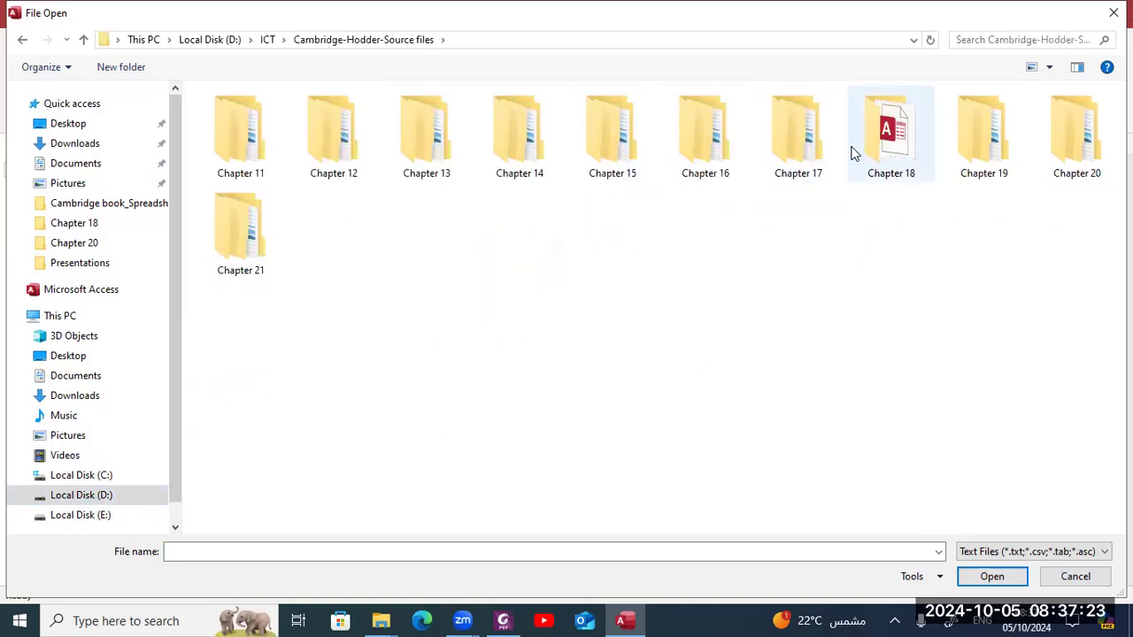
{"action": "double_click", "coordinate": [890, 155]}
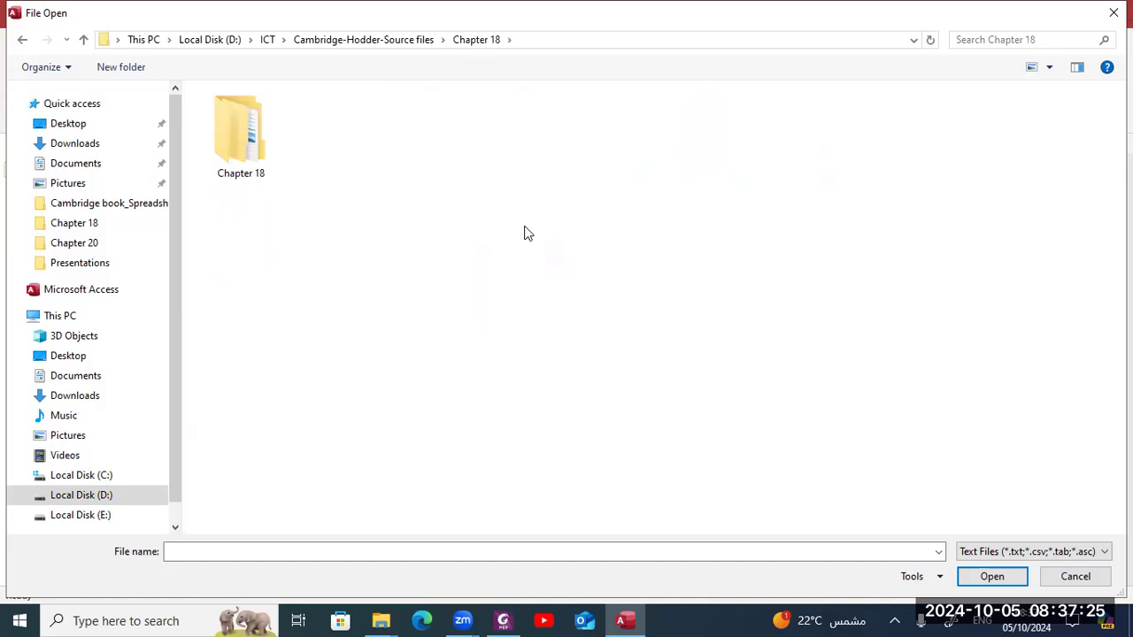
{"action": "double_click", "coordinate": [248, 148]}
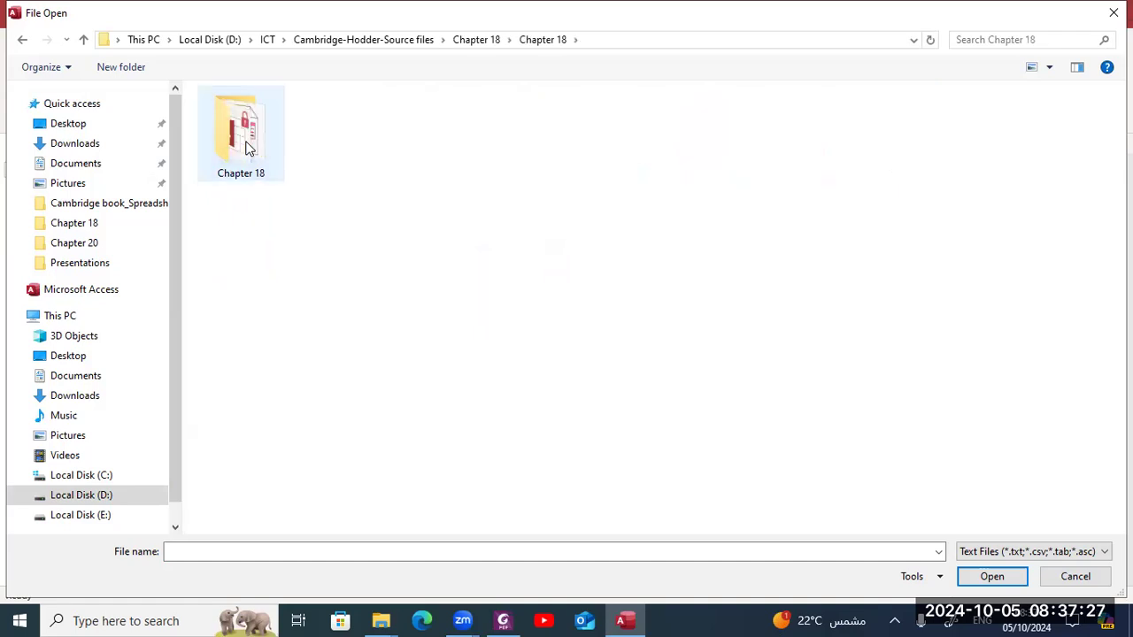
{"action": "double_click", "coordinate": [248, 148]}
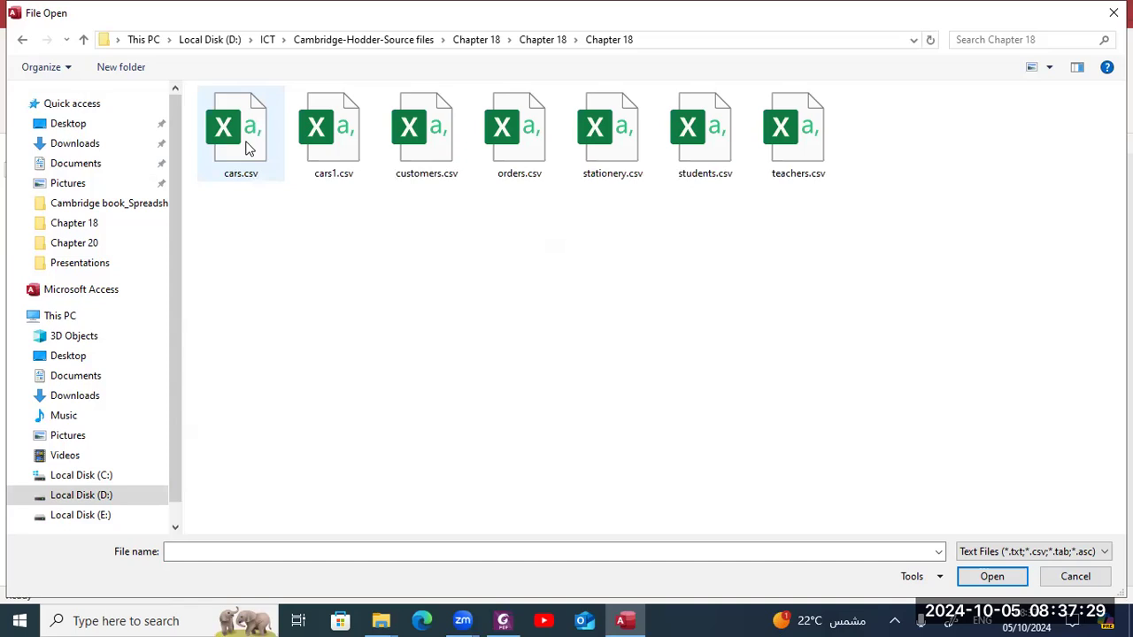
{"action": "left_click", "coordinate": [249, 148]}
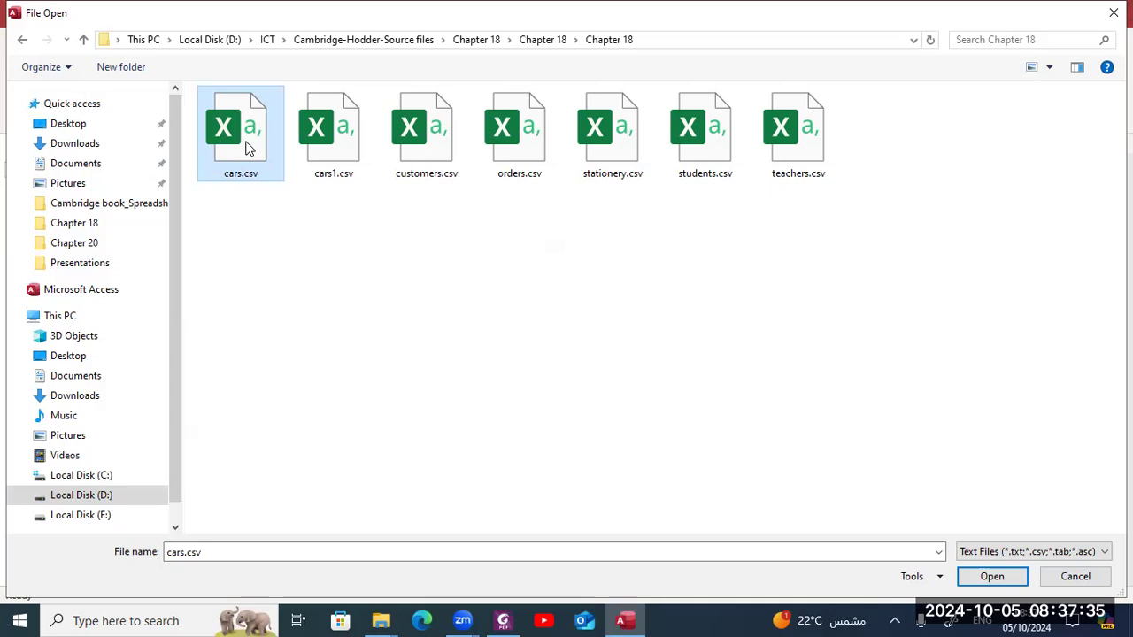
{"action": "left_click", "coordinate": [333, 150]}
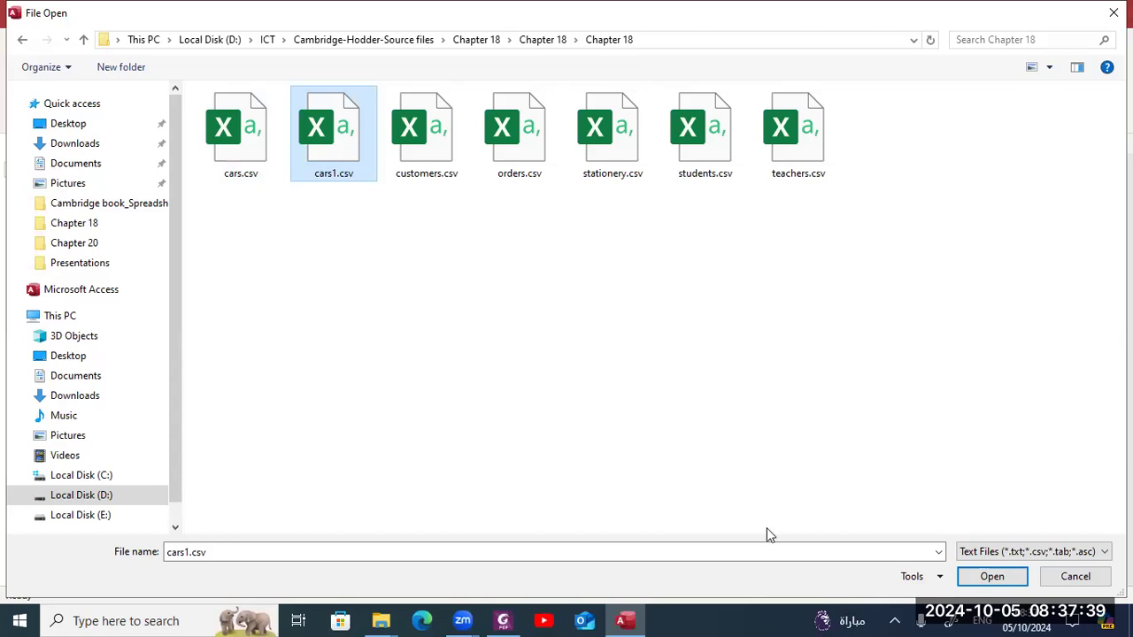
{"action": "left_click", "coordinate": [985, 577]}
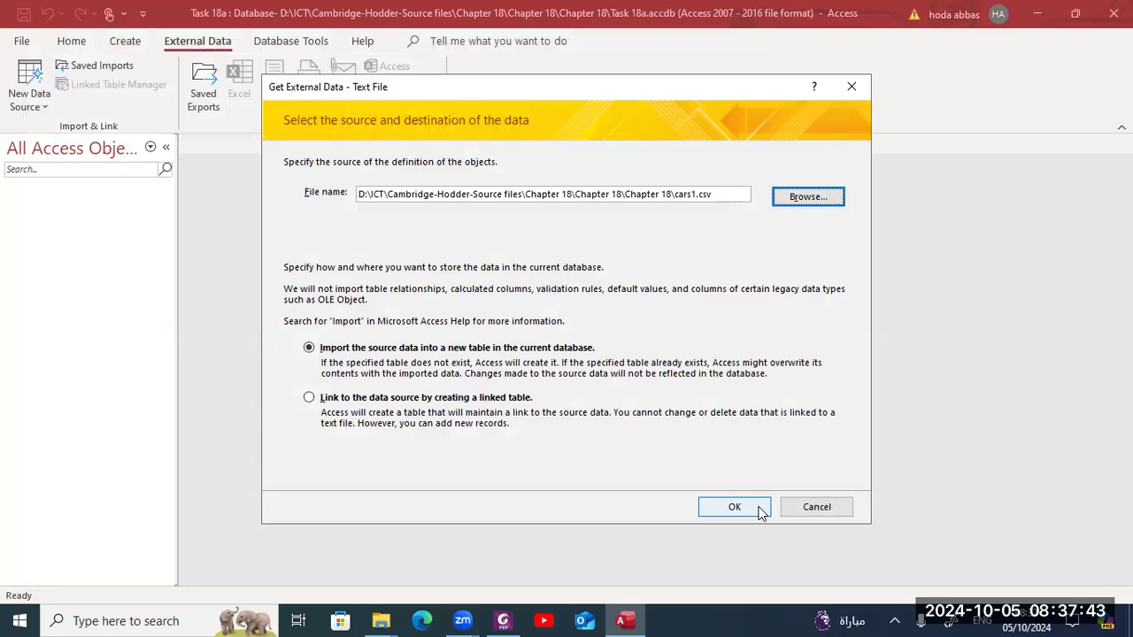
{"action": "left_click", "coordinate": [735, 507]}
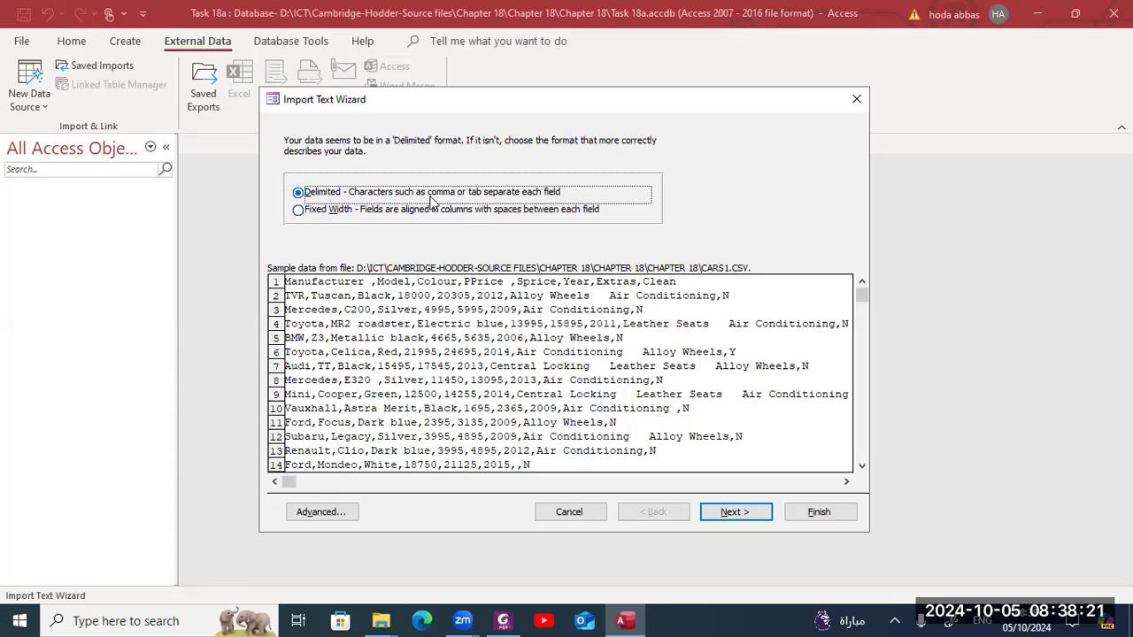
- Keep the comma-delimited format and set the first row to contain field names
{"action": "left_click", "coordinate": [717, 518]}
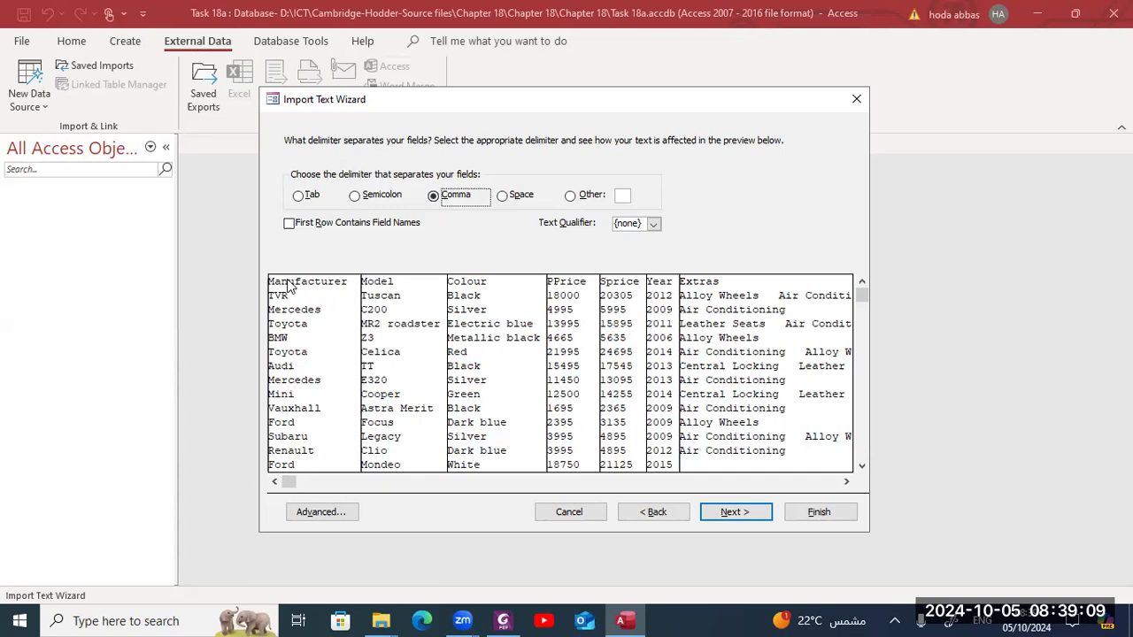
{"action": "left_click", "coordinate": [728, 516]}
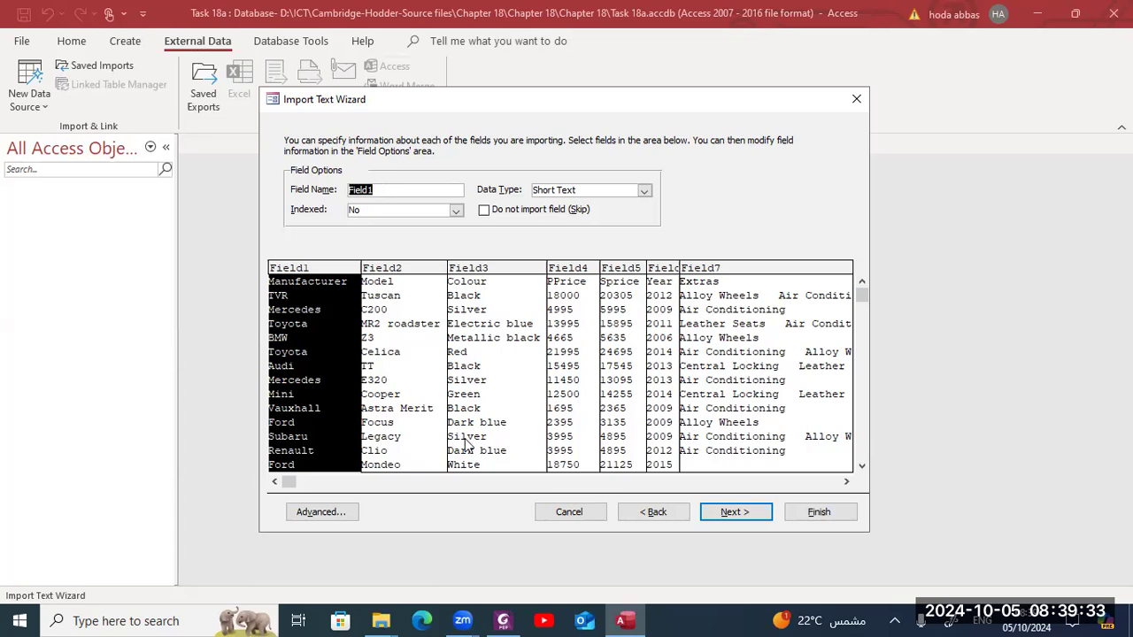
{"action": "left_click", "coordinate": [655, 513]}
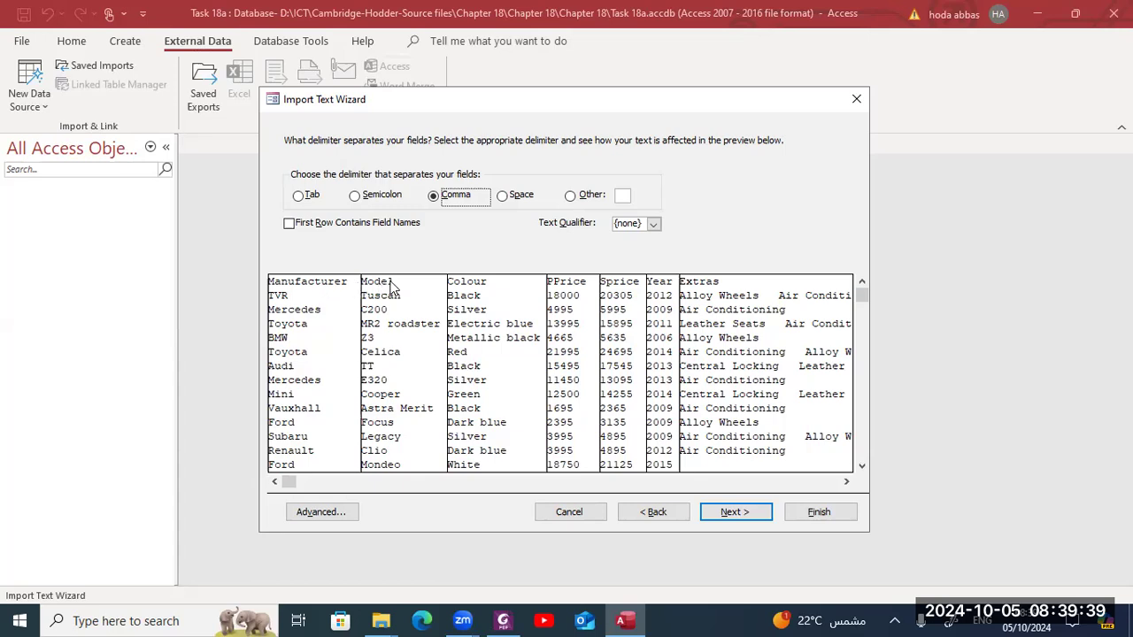
{"action": "left_click", "coordinate": [289, 224]}
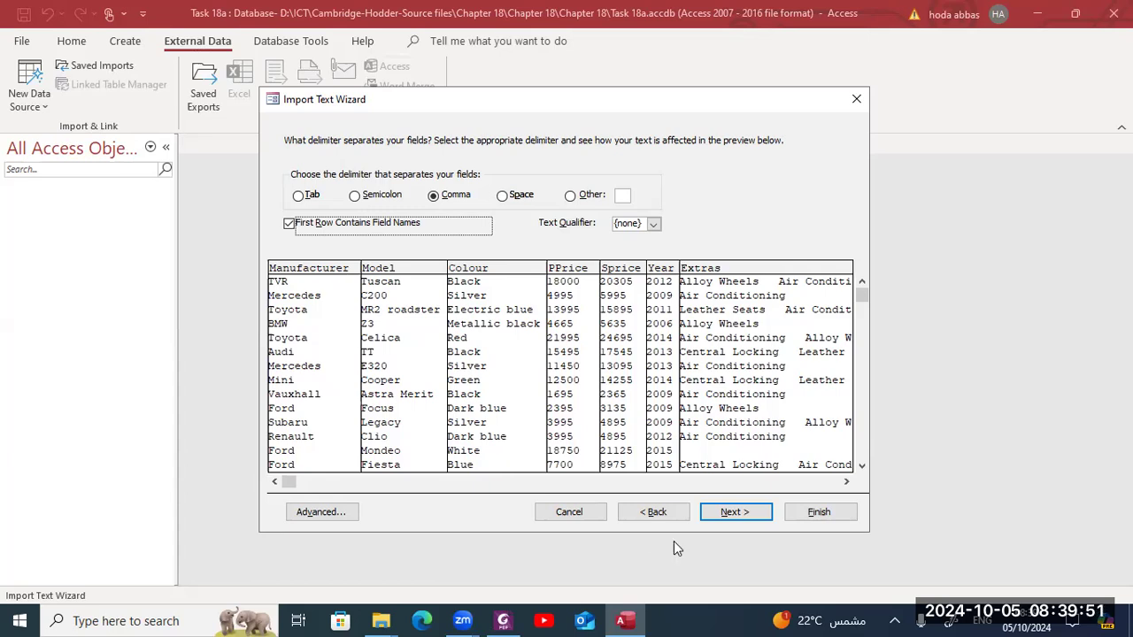
{"action": "left_click", "coordinate": [727, 514]}
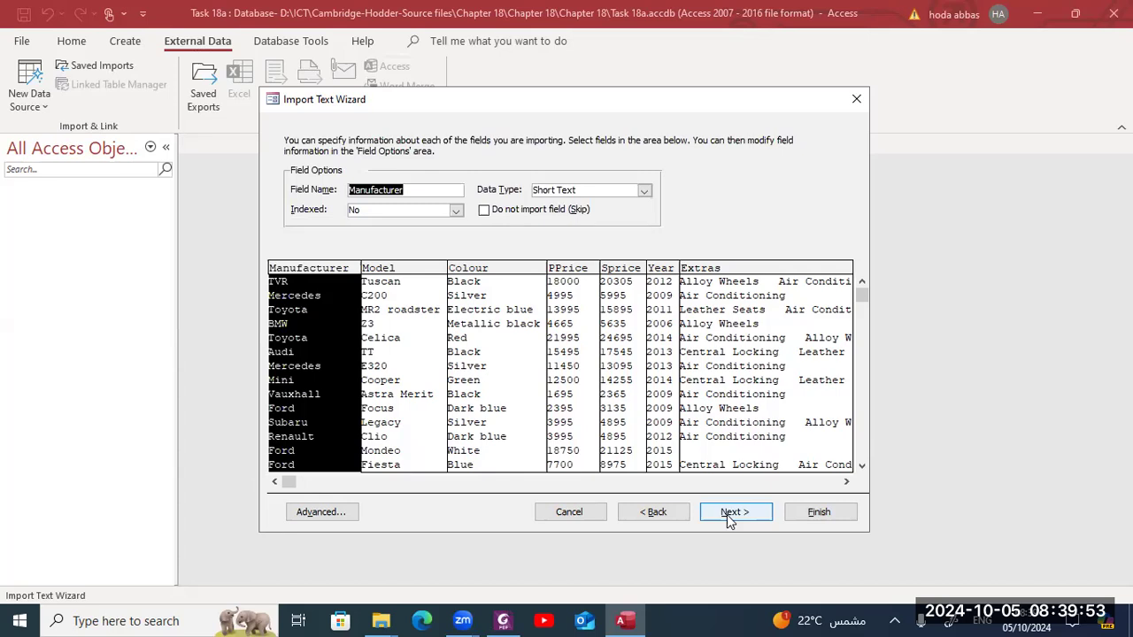
- Open the advanced import specification and set the PPrice and Sprice data types to Currency
{"action": "left_click", "coordinate": [340, 513]}
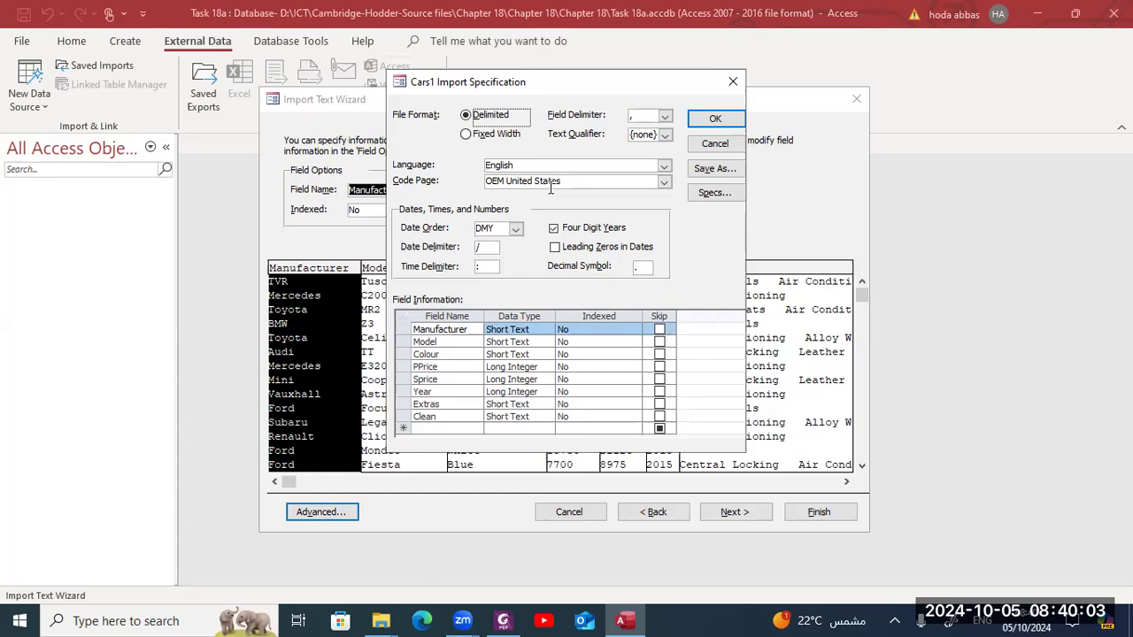
{"action": "left_click", "coordinate": [515, 229]}
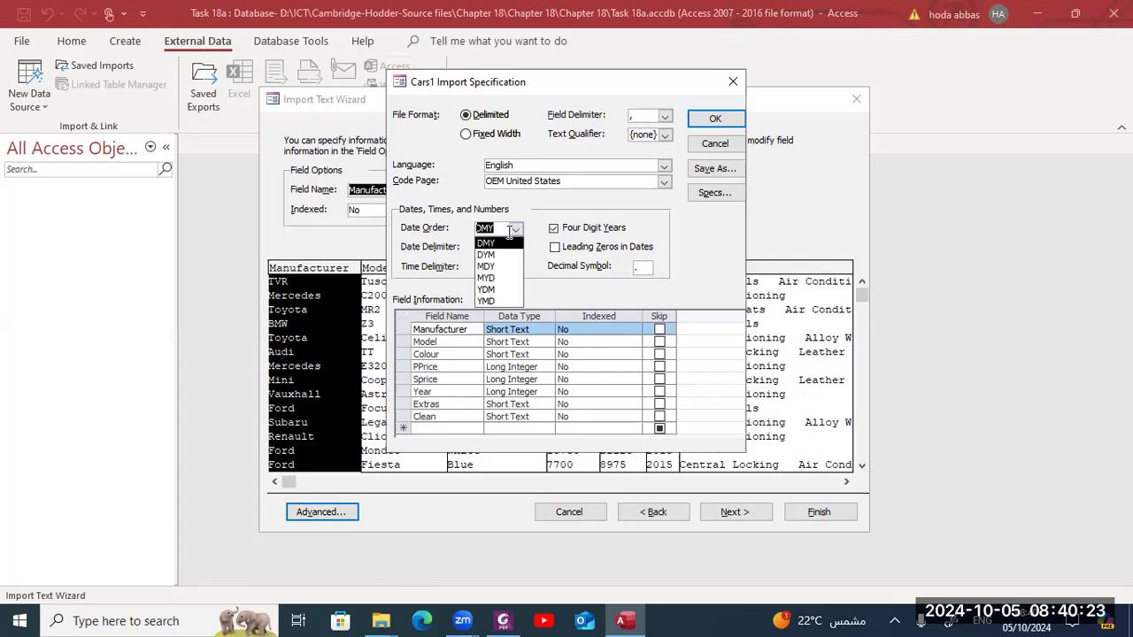
{"action": "left_click", "coordinate": [502, 227]}
{"action": "left_click", "coordinate": [501, 226]}
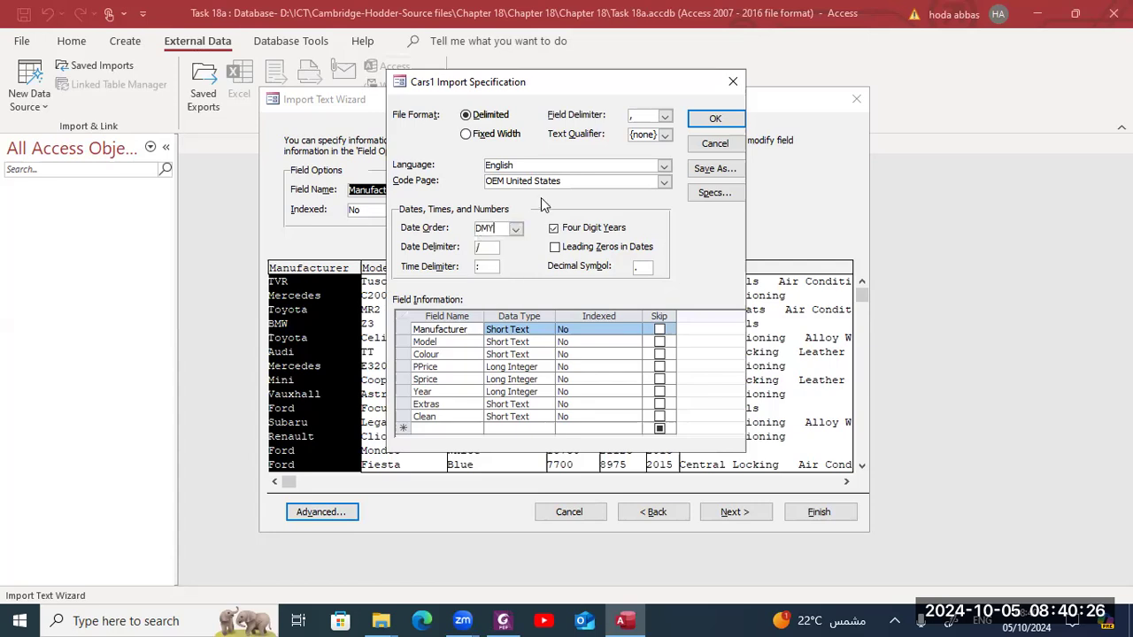
{"action": "left_click", "coordinate": [479, 229]}
{"action": "left_click", "coordinate": [510, 367]}
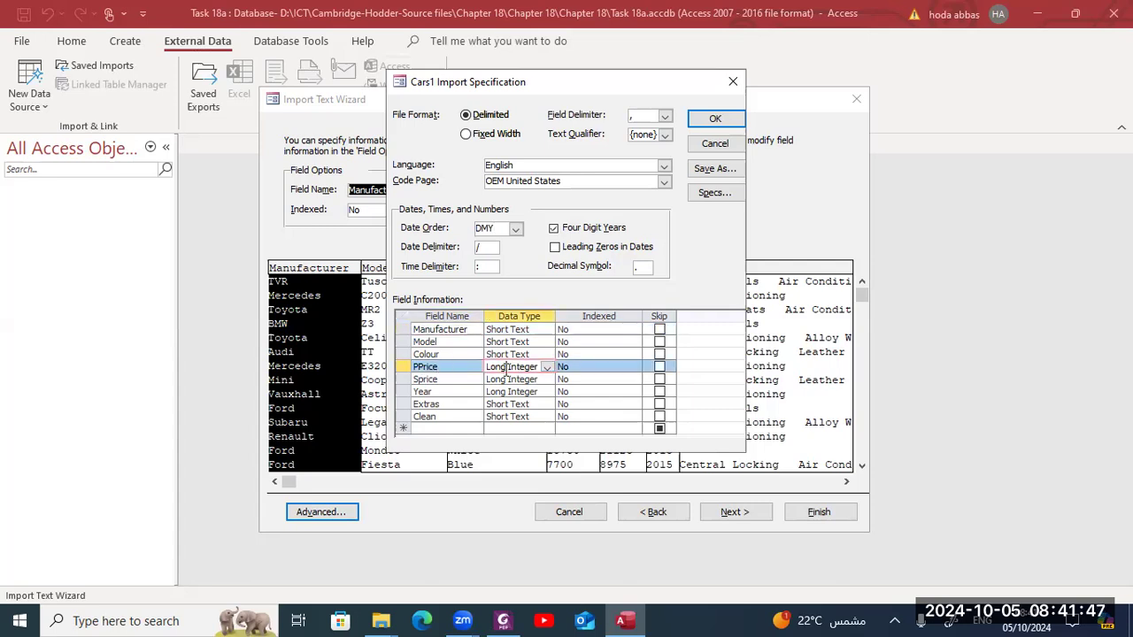
{"action": "left_click", "coordinate": [548, 367]}
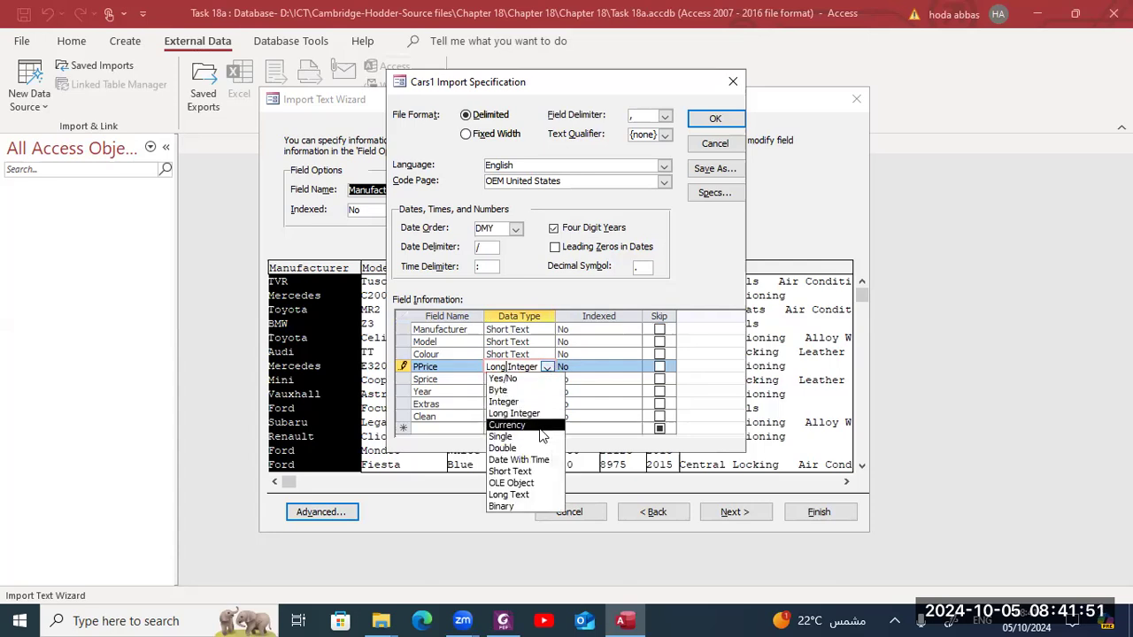
{"action": "left_click", "coordinate": [522, 426]}
{"action": "left_click", "coordinate": [529, 380]}
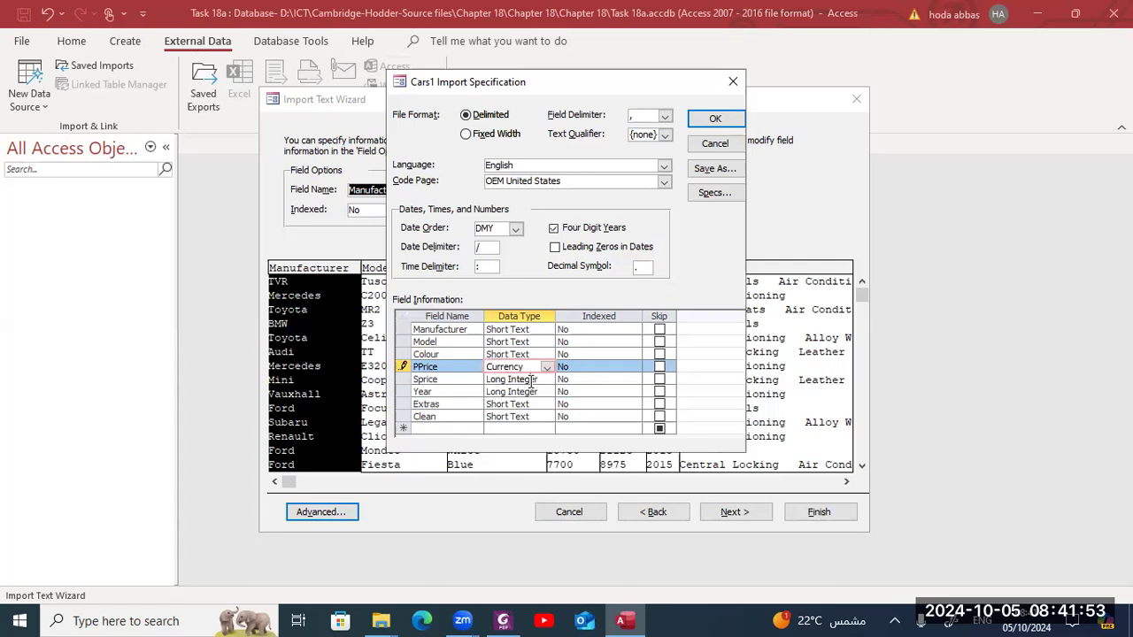
{"action": "left_click", "coordinate": [547, 380]}
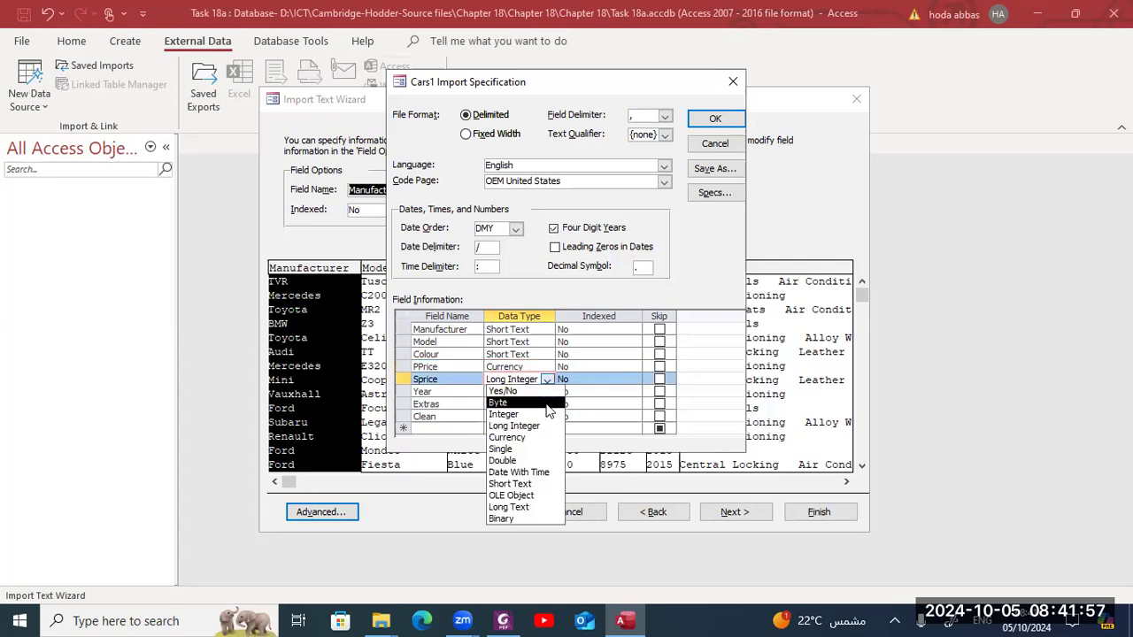
{"action": "left_click", "coordinate": [544, 438]}
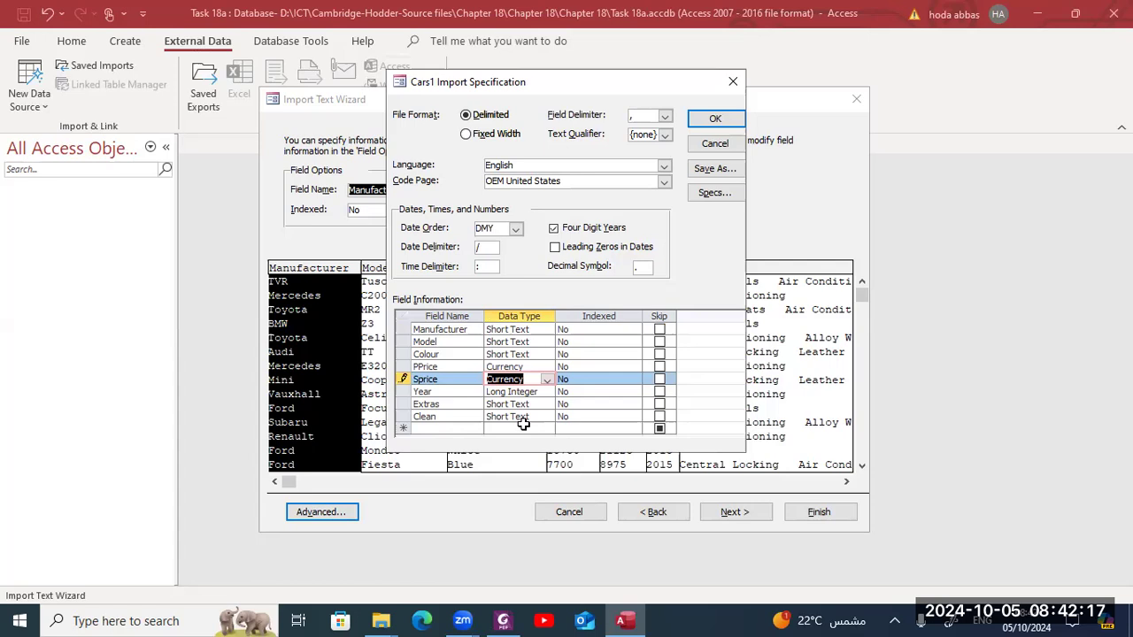
- Set the Clean field's data type to Yes/No and confirm the import specification
{"action": "key", "text": "F2"}
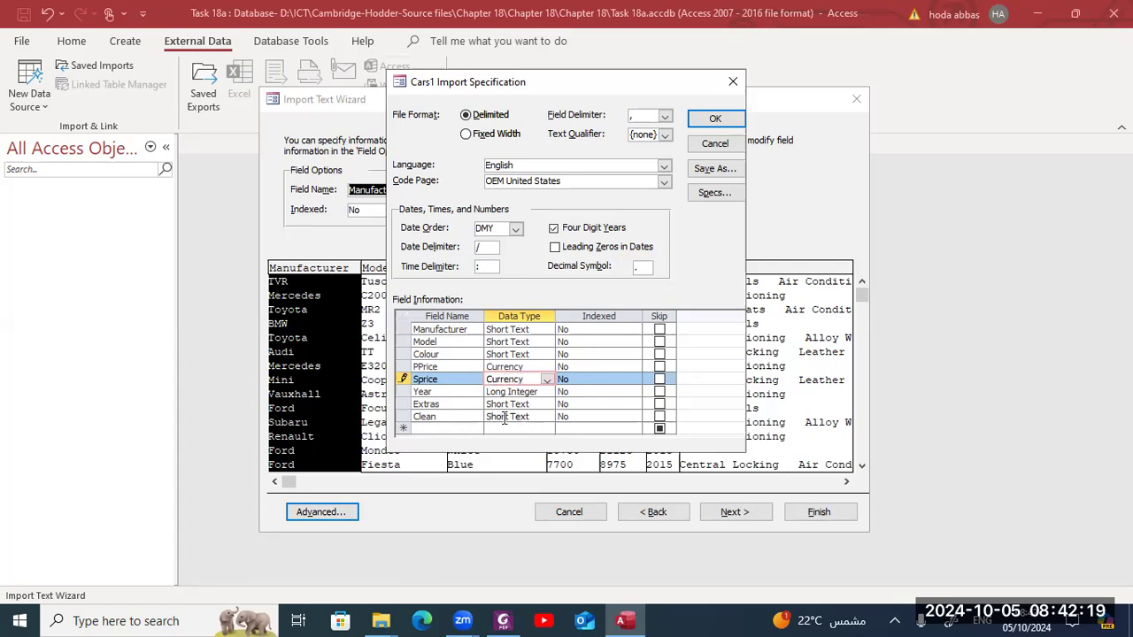
{"action": "left_click", "coordinate": [505, 418]}
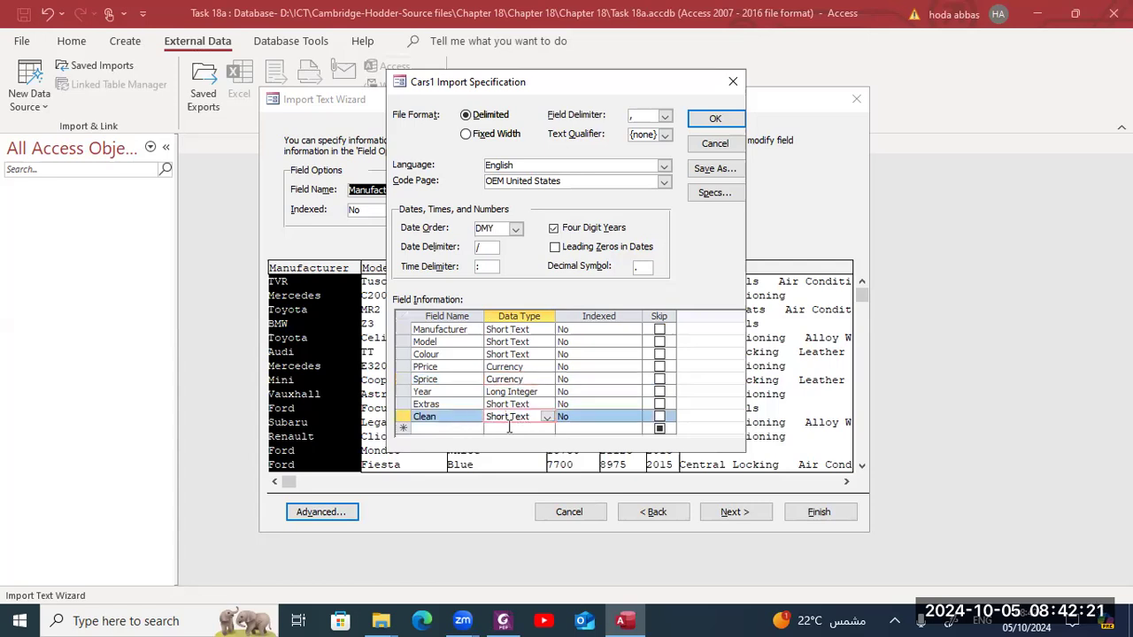
{"action": "left_click", "coordinate": [546, 417]}
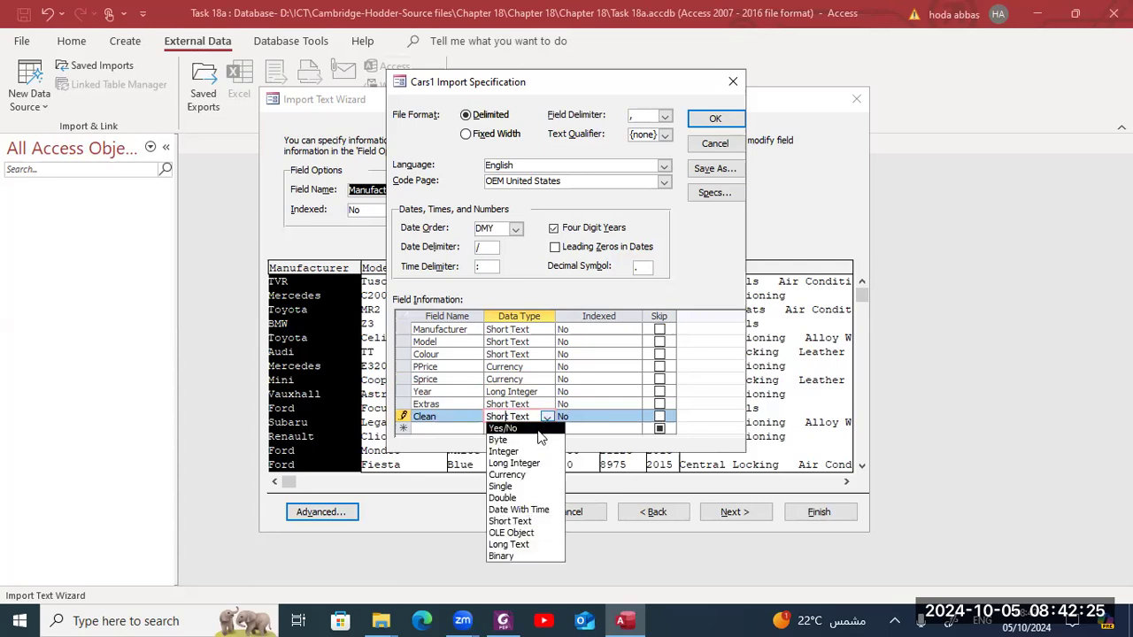
{"action": "left_click", "coordinate": [538, 430]}
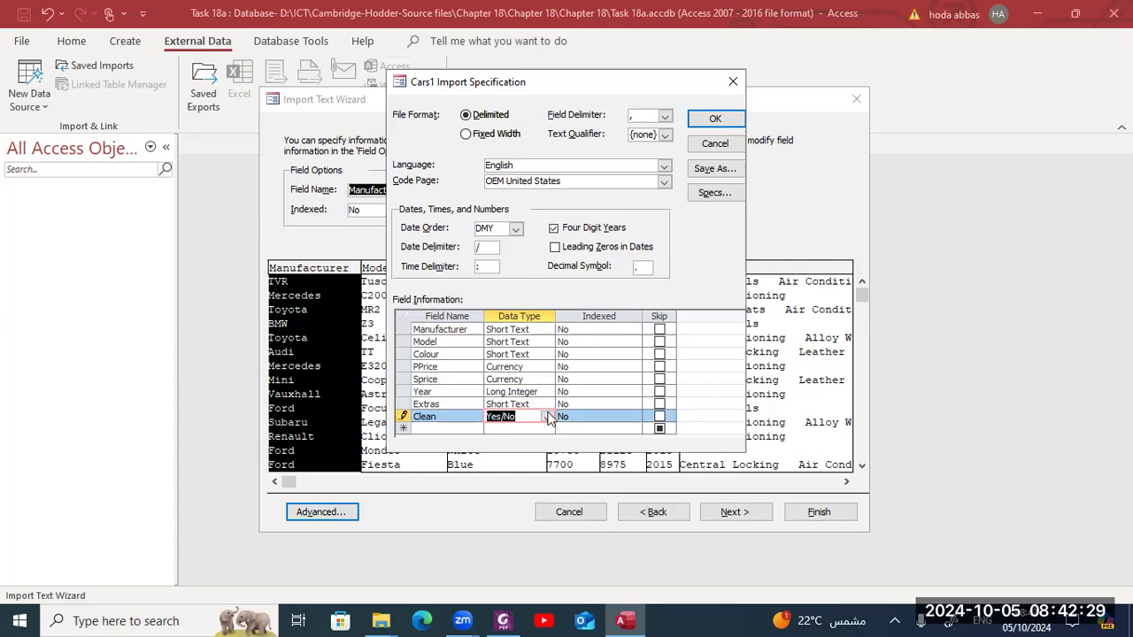
{"action": "left_click", "coordinate": [709, 120]}
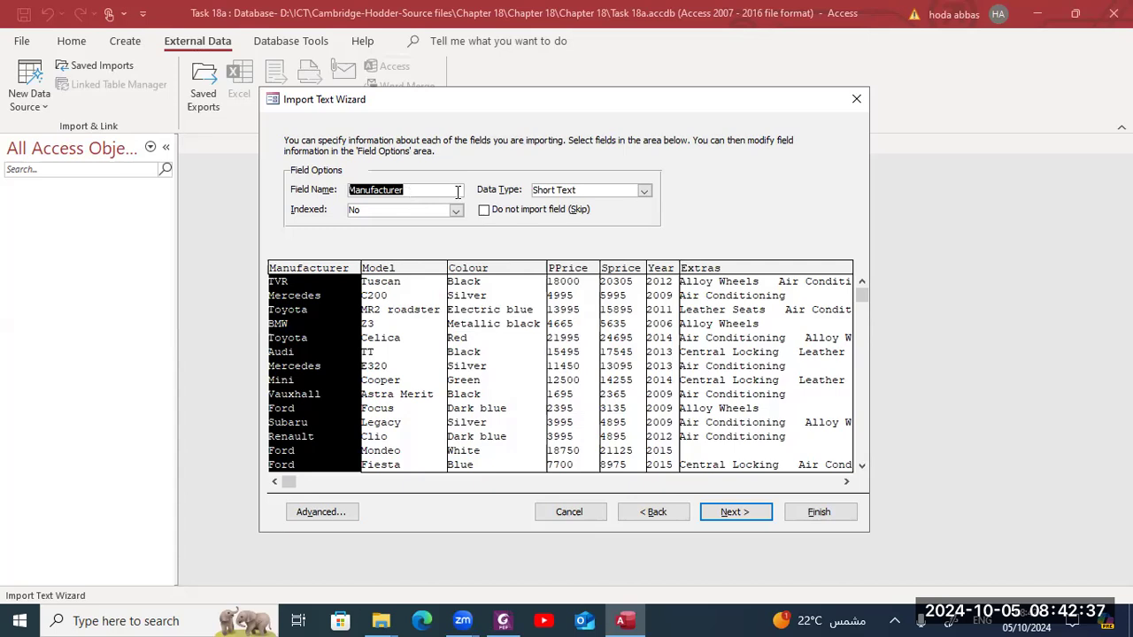
- Reopen the field data type options and the import specification to check the field types
{"action": "left_click", "coordinate": [639, 191]}
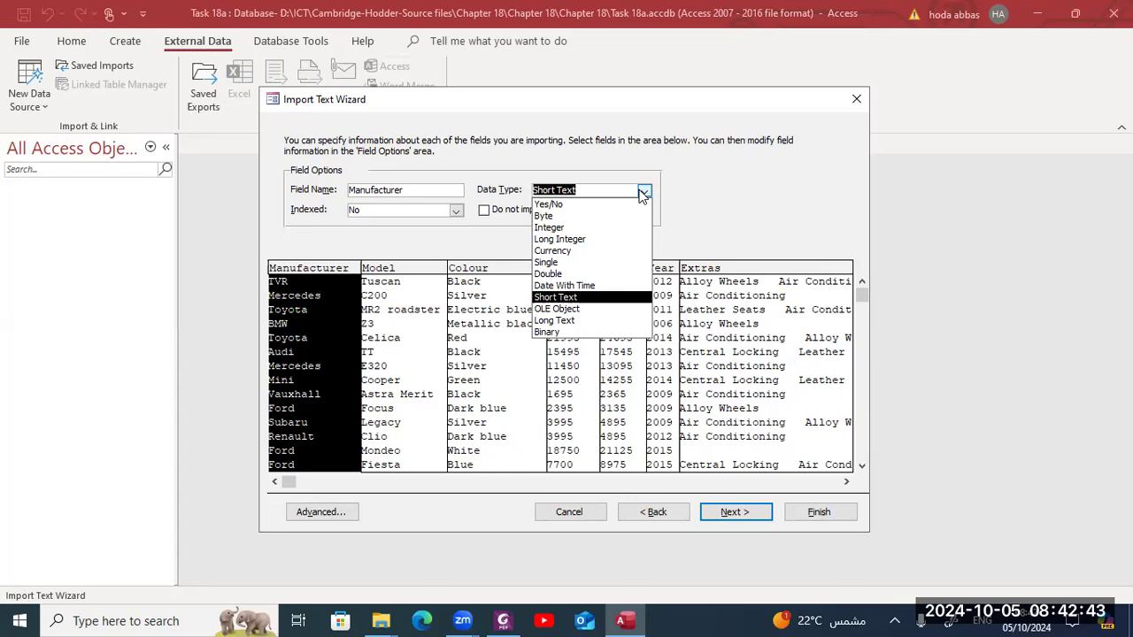
{"action": "left_click", "coordinate": [616, 163]}
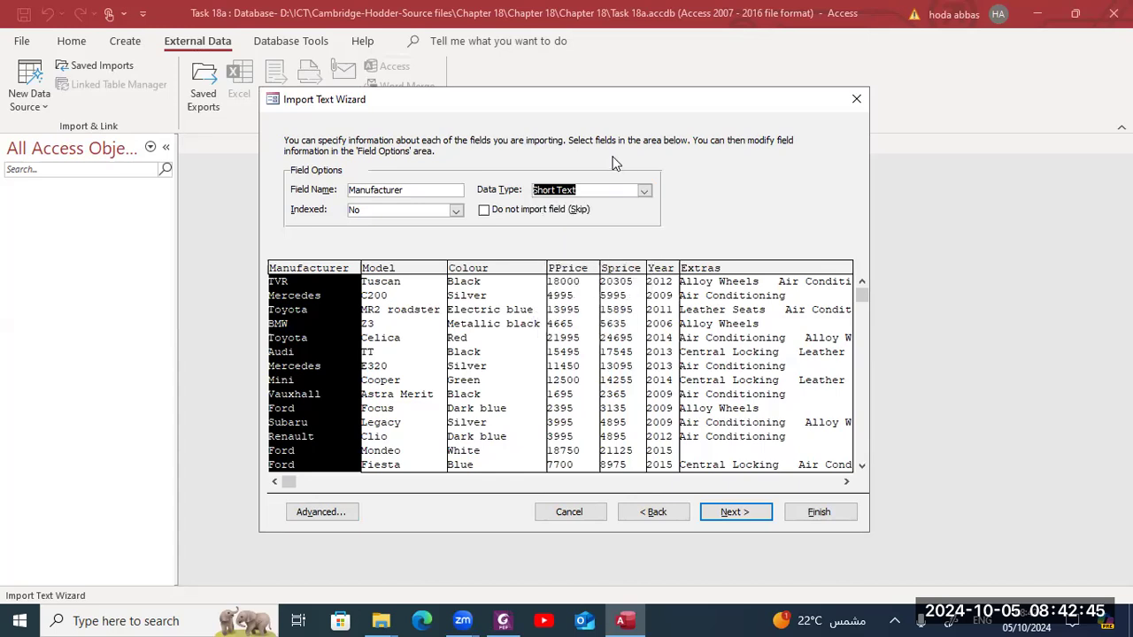
{"action": "left_click", "coordinate": [329, 514]}
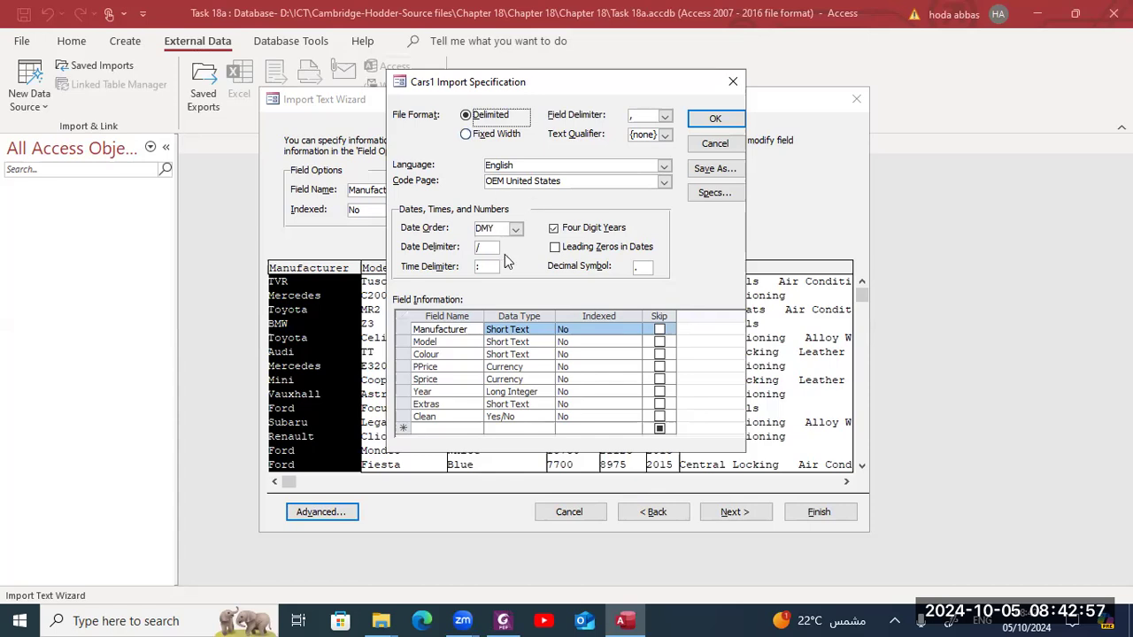
{"action": "left_click", "coordinate": [706, 124]}
- Move to the primary key page, keep Access adding the primary key, and compare the data preview with the task sheet
{"action": "left_click", "coordinate": [731, 514]}
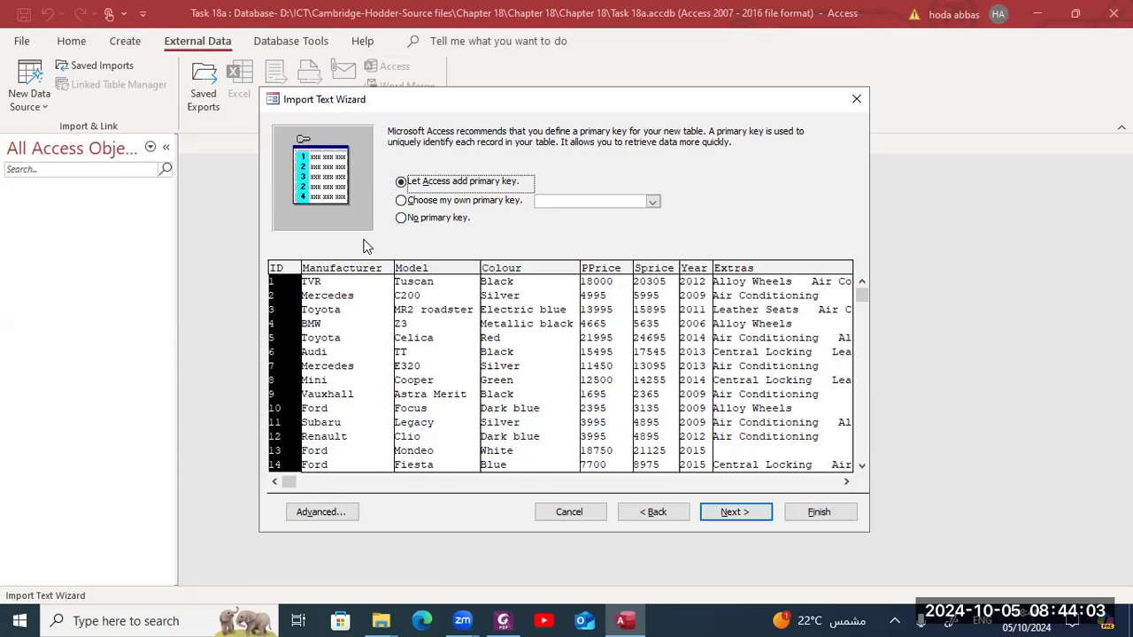
{"action": "left_click", "coordinate": [847, 482]}
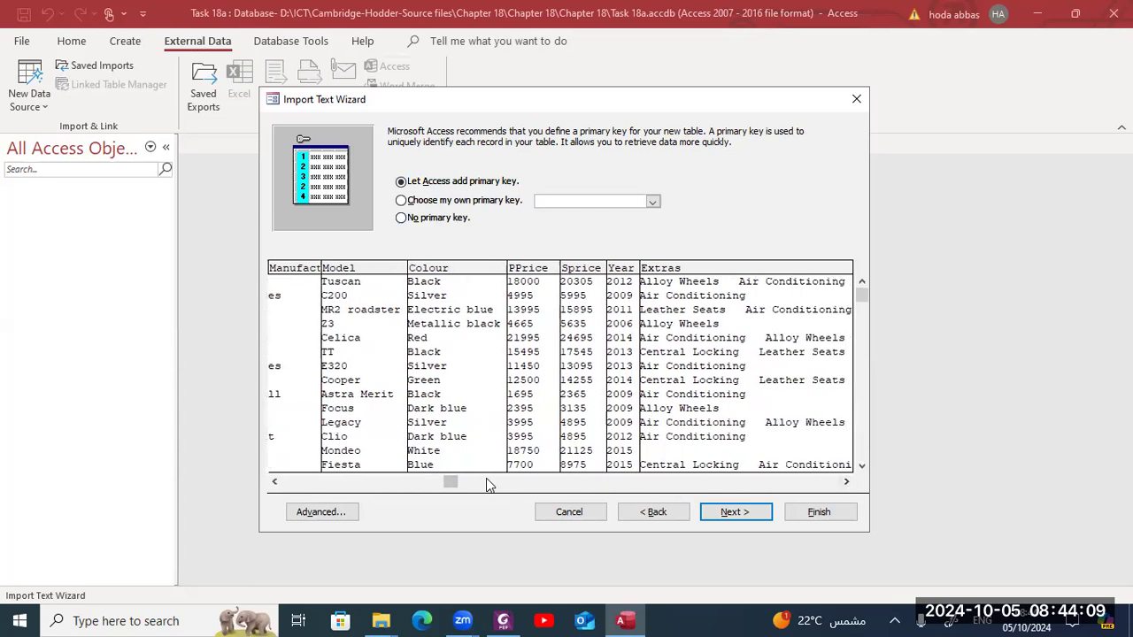
{"action": "left_click_drag", "start_coordinate": [452, 481], "coordinate": [566, 479]}
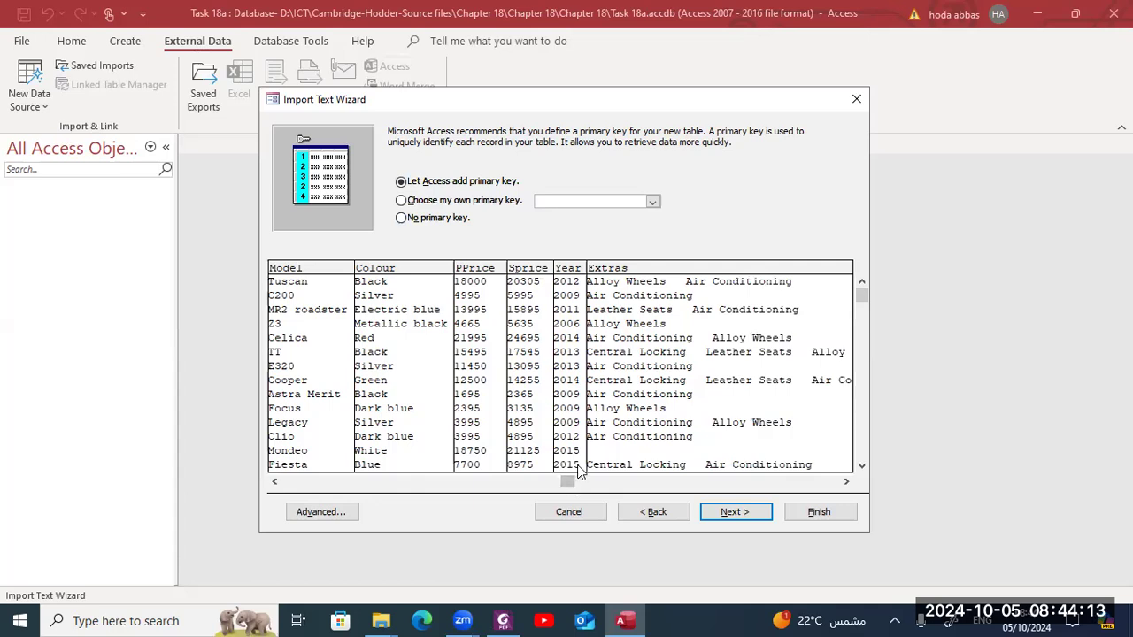
{"action": "left_click_drag", "start_coordinate": [571, 482], "coordinate": [843, 481]}
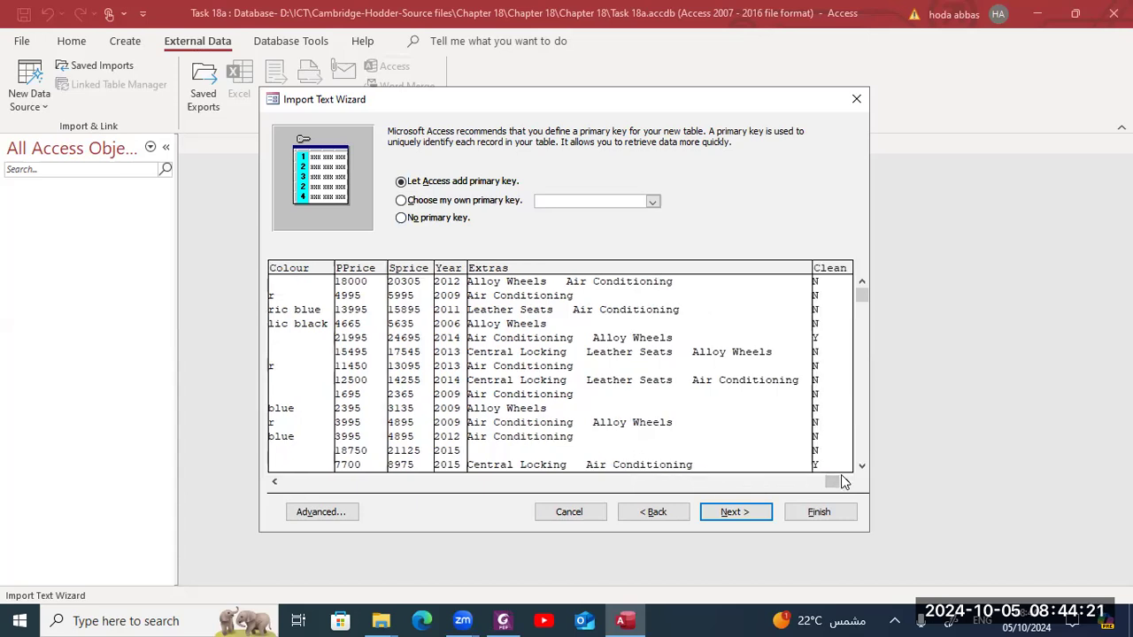
{"action": "key", "text": "alt+Tab"}
{"action": "key", "text": "alt+Tab"}
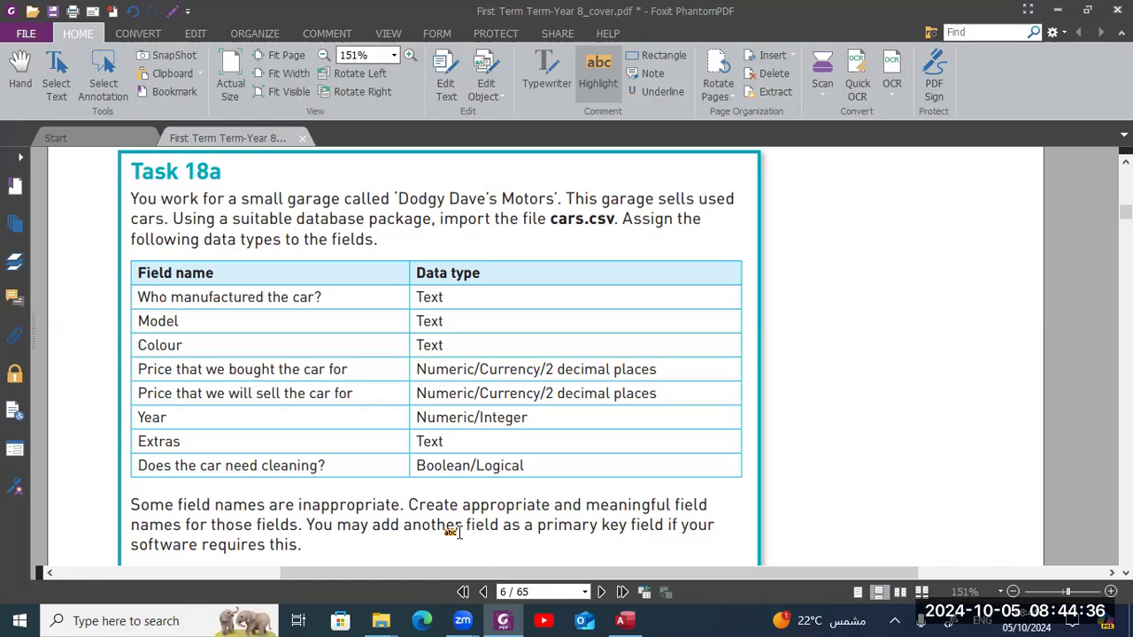
{"action": "double_click", "coordinate": [387, 528]}
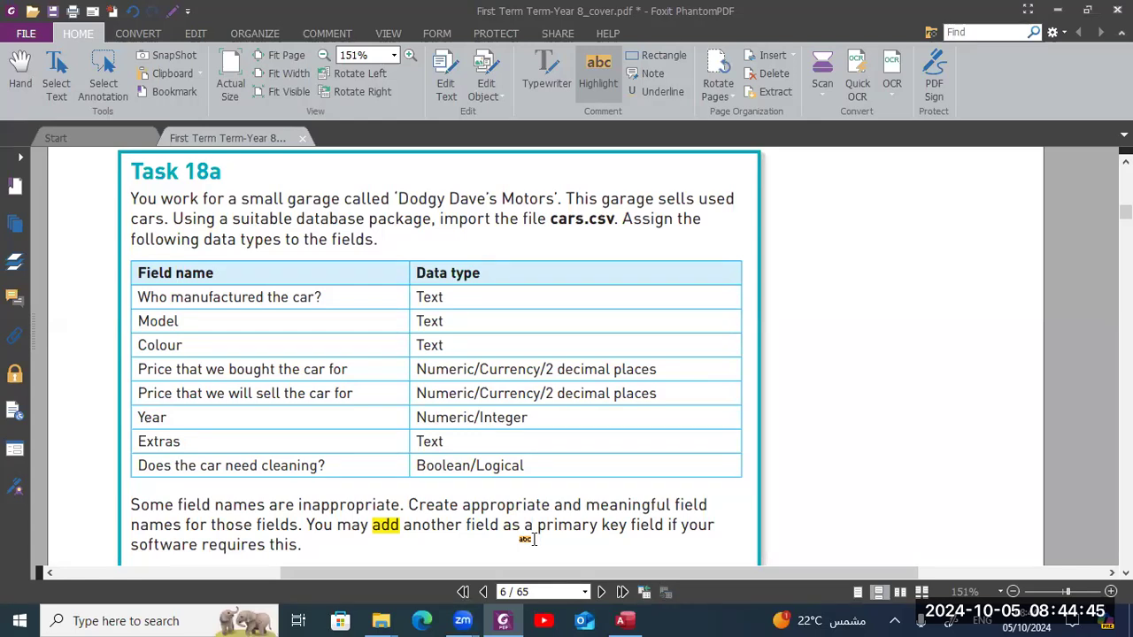
{"action": "key", "text": "alt+Tab"}
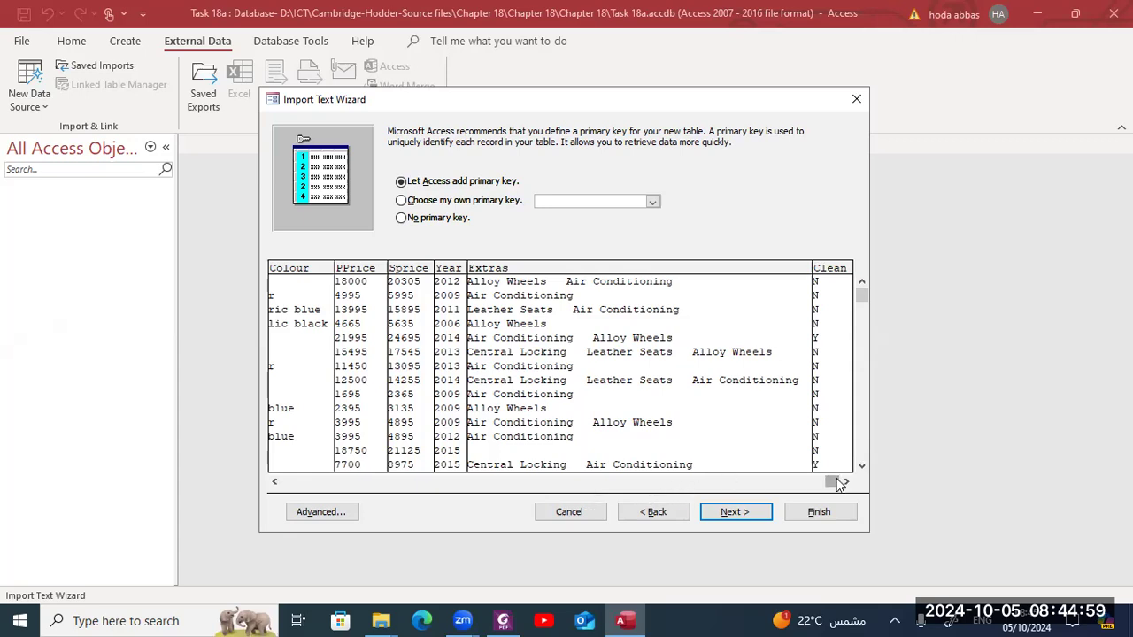
{"action": "left_click_drag", "start_coordinate": [835, 480], "coordinate": [749, 486]}
{"action": "left_click_drag", "start_coordinate": [591, 488], "coordinate": [285, 492]}
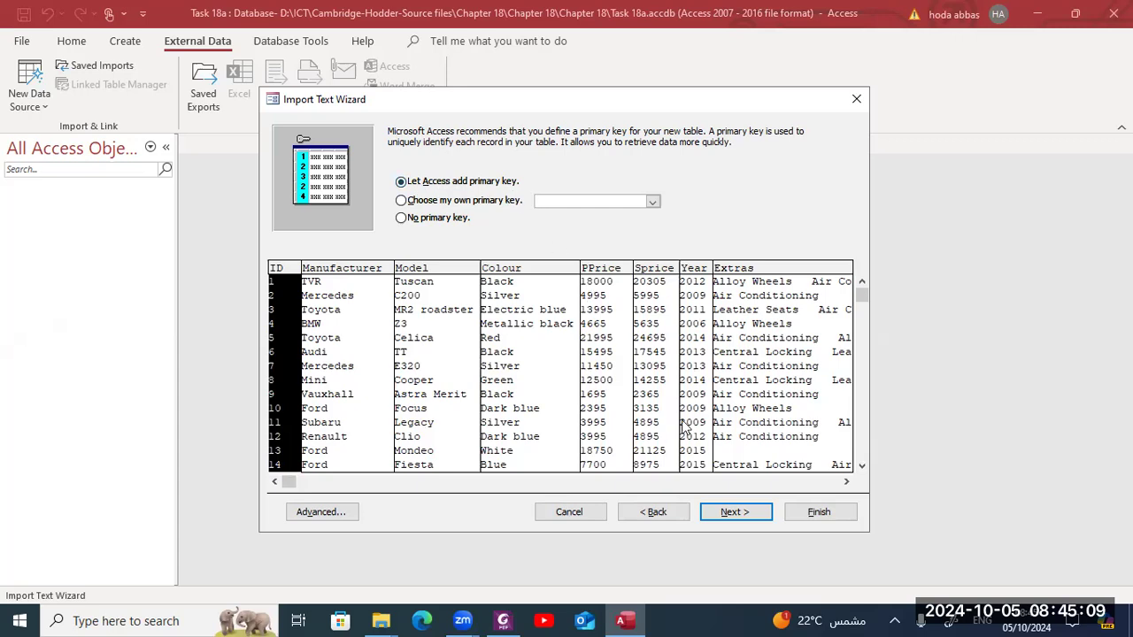
- Finish the import and close the wizard without saving the import steps
{"action": "left_click", "coordinate": [725, 514]}
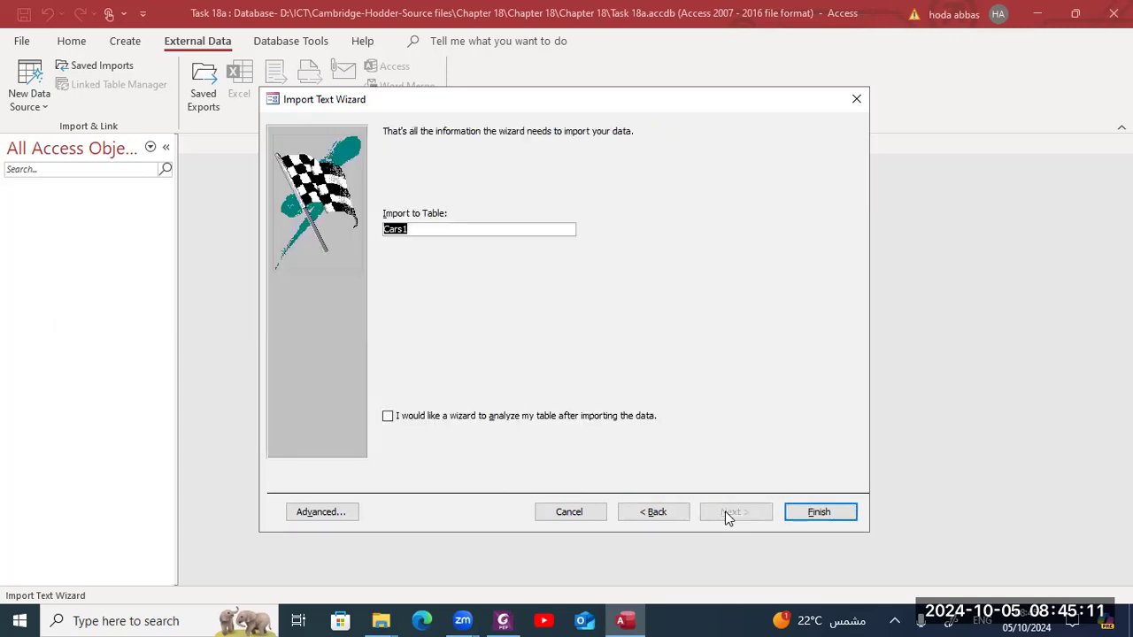
{"action": "left_click", "coordinate": [818, 511]}
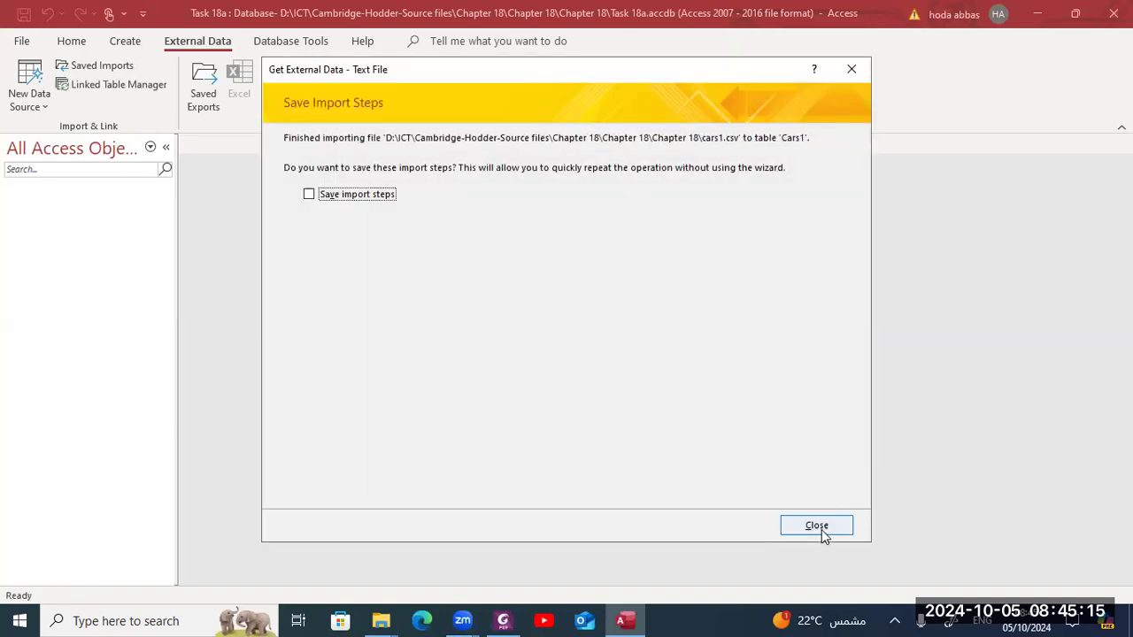
{"action": "left_click", "coordinate": [817, 527]}
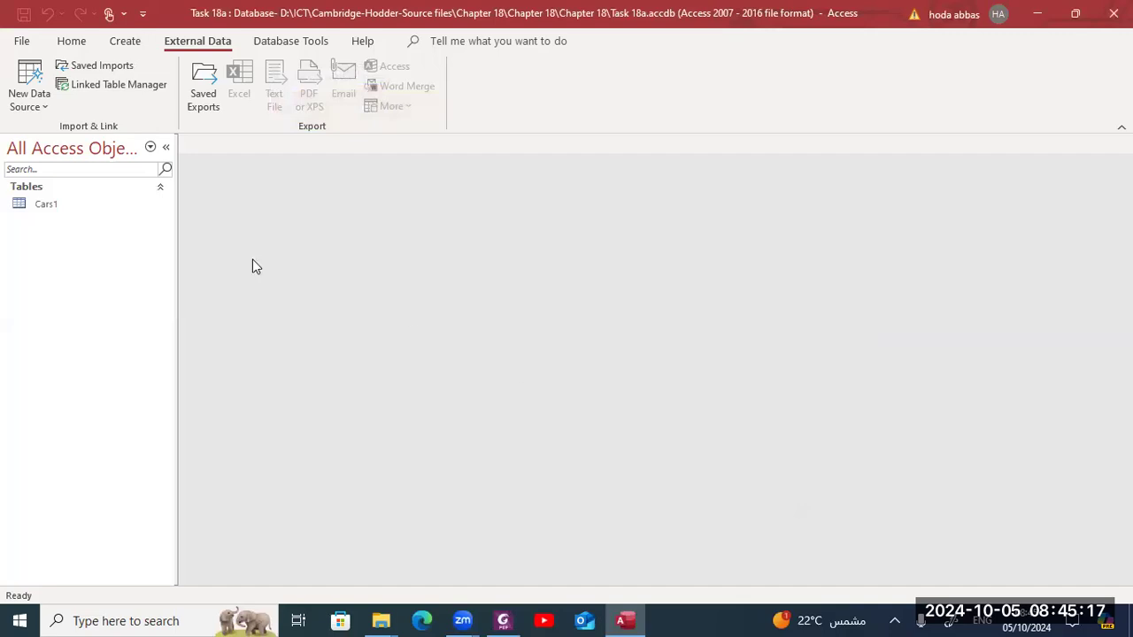
- Open the Cars1 table and auto-fit the widths of all its columns
{"action": "double_click", "coordinate": [138, 200]}
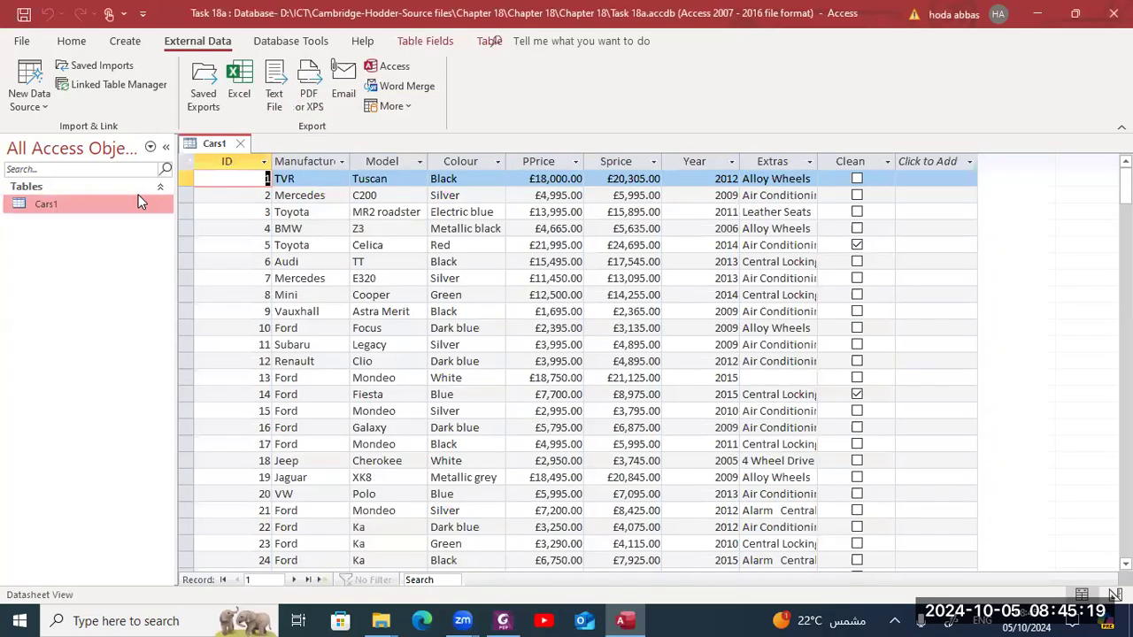
{"action": "left_click", "coordinate": [241, 161]}
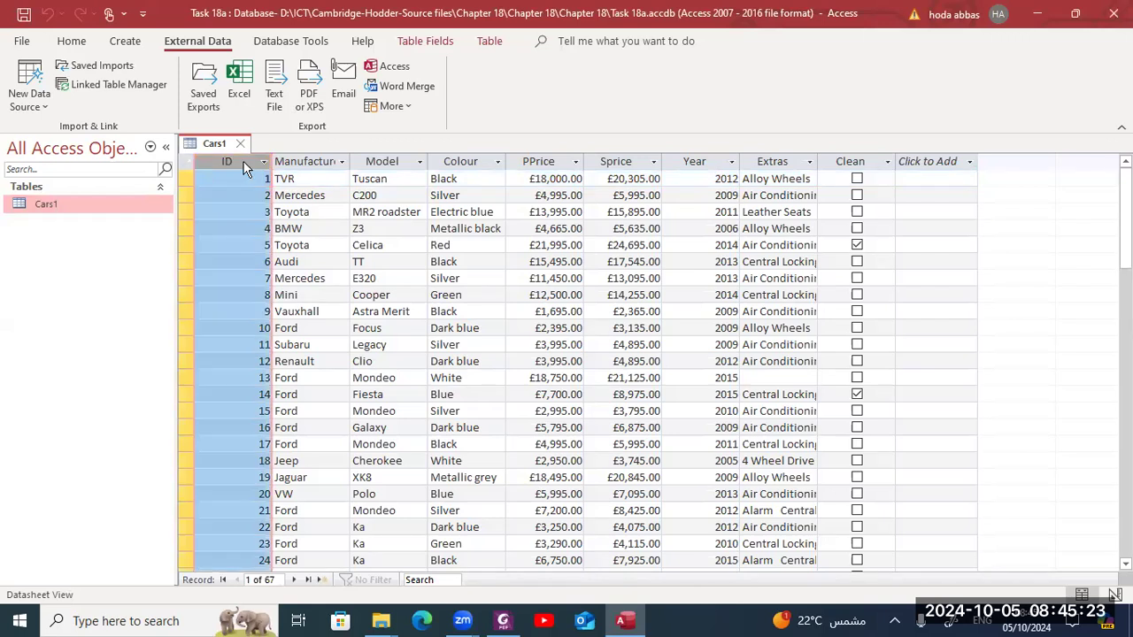
{"action": "left_click", "coordinate": [310, 160]}
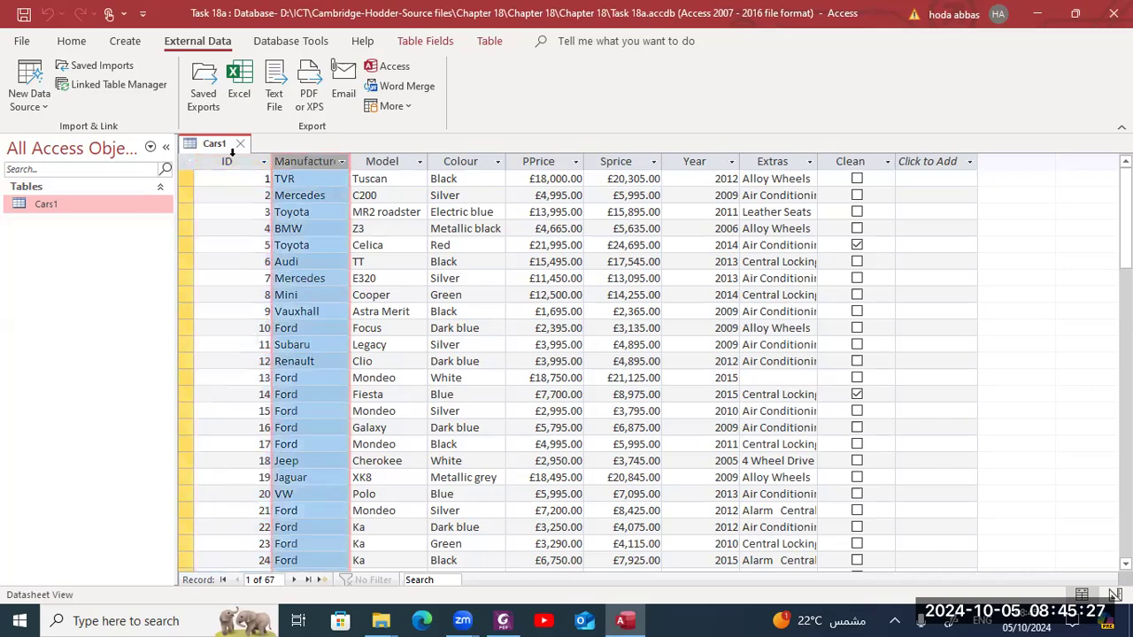
{"action": "left_click", "coordinate": [187, 166]}
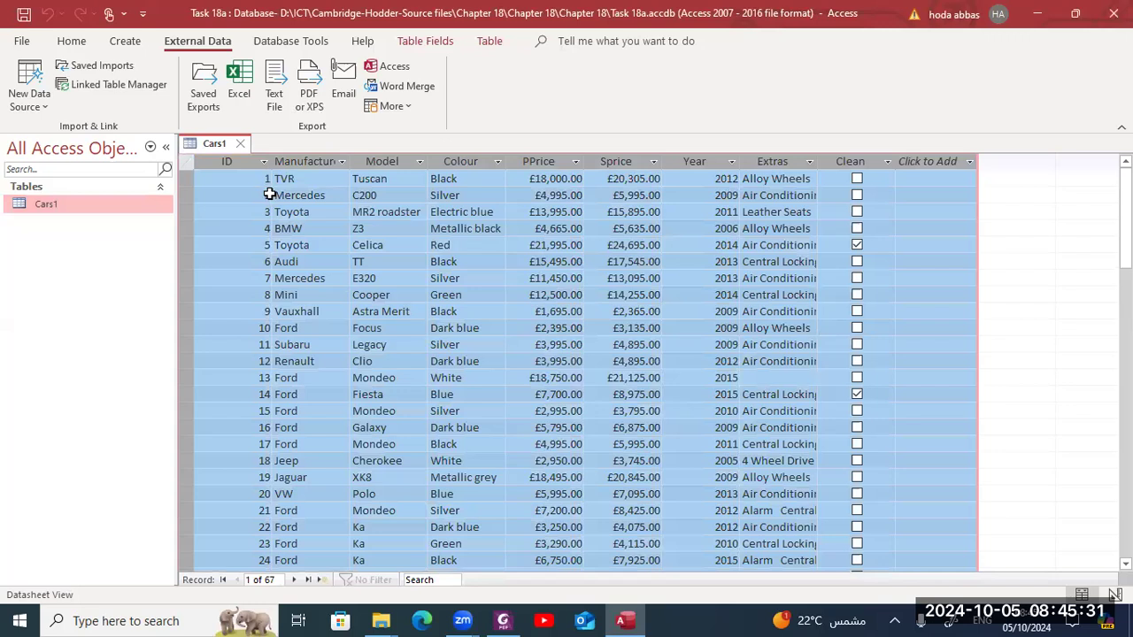
{"action": "double_click", "coordinate": [350, 161]}
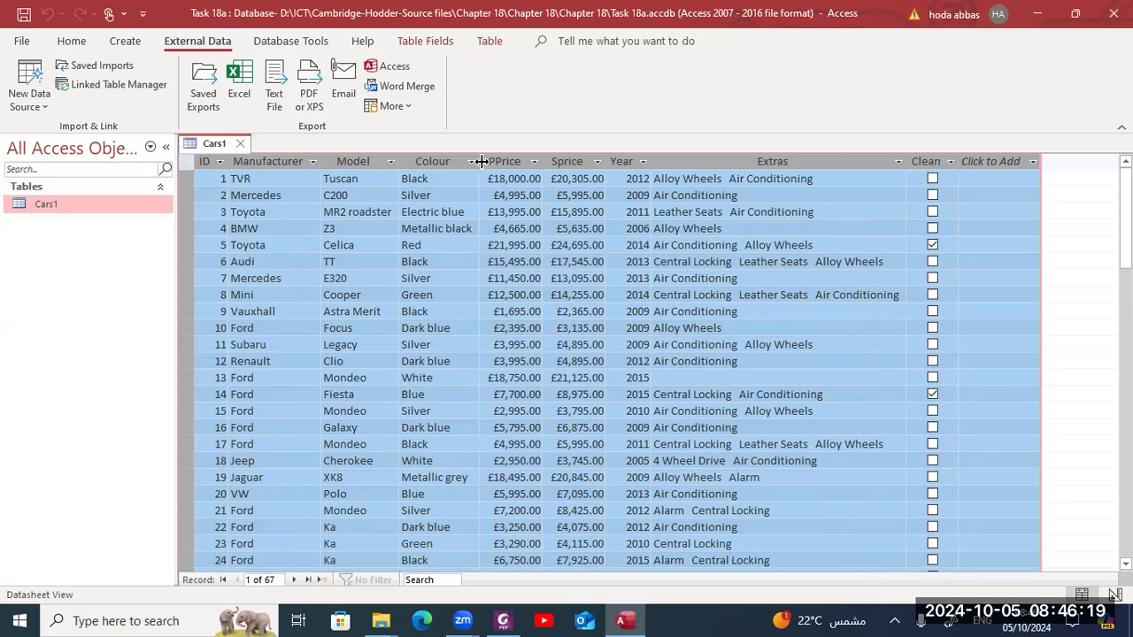
{"action": "left_click_drag", "start_coordinate": [481, 164], "coordinate": [506, 157]}
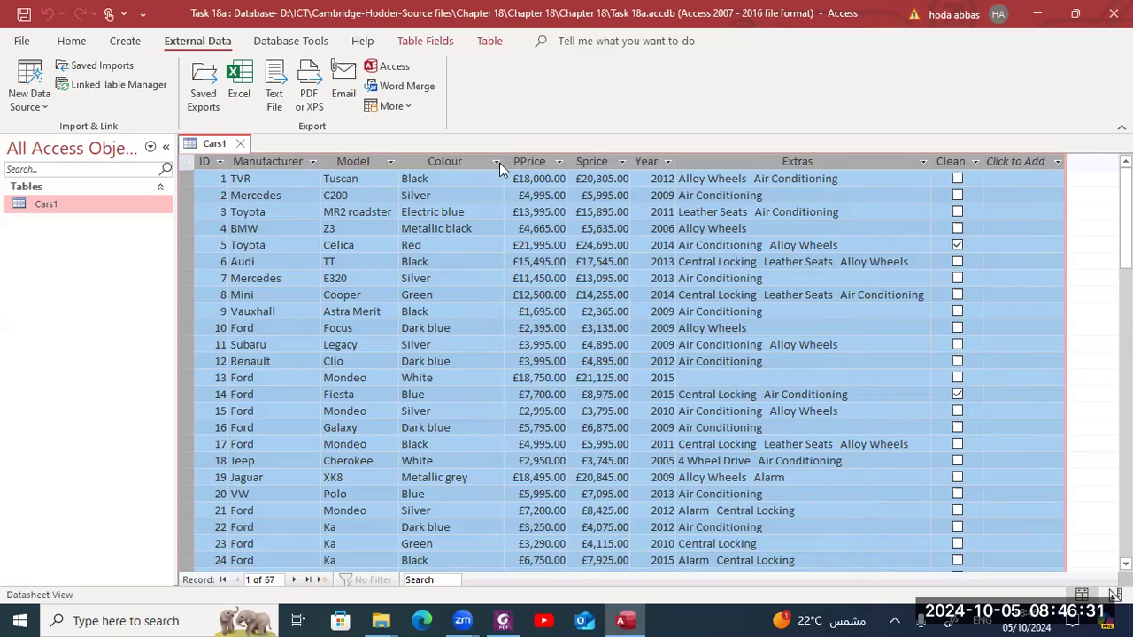
{"action": "double_click", "coordinate": [504, 161]}
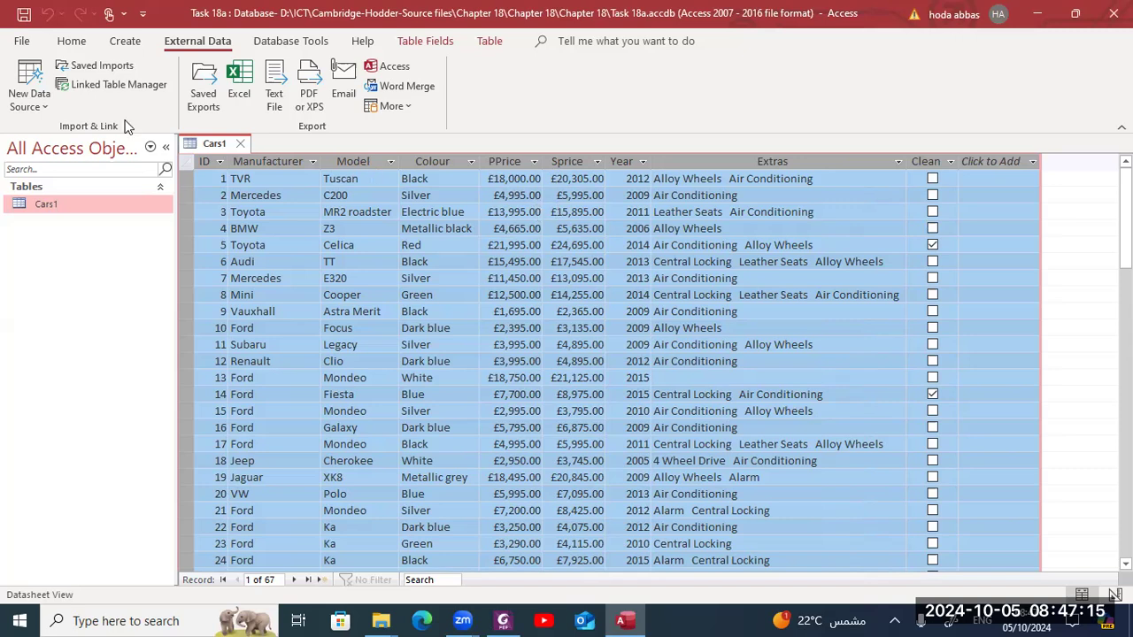
- Switch the Cars1 table to Design view and check the data types of the fields
{"action": "left_click", "coordinate": [70, 41]}
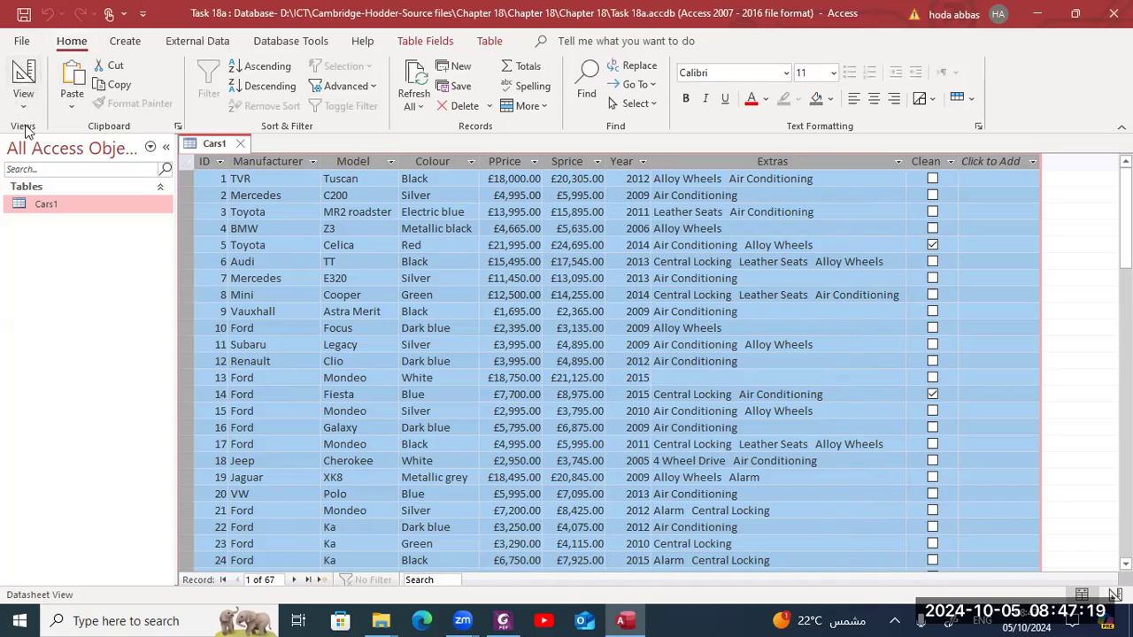
{"action": "left_click", "coordinate": [21, 76]}
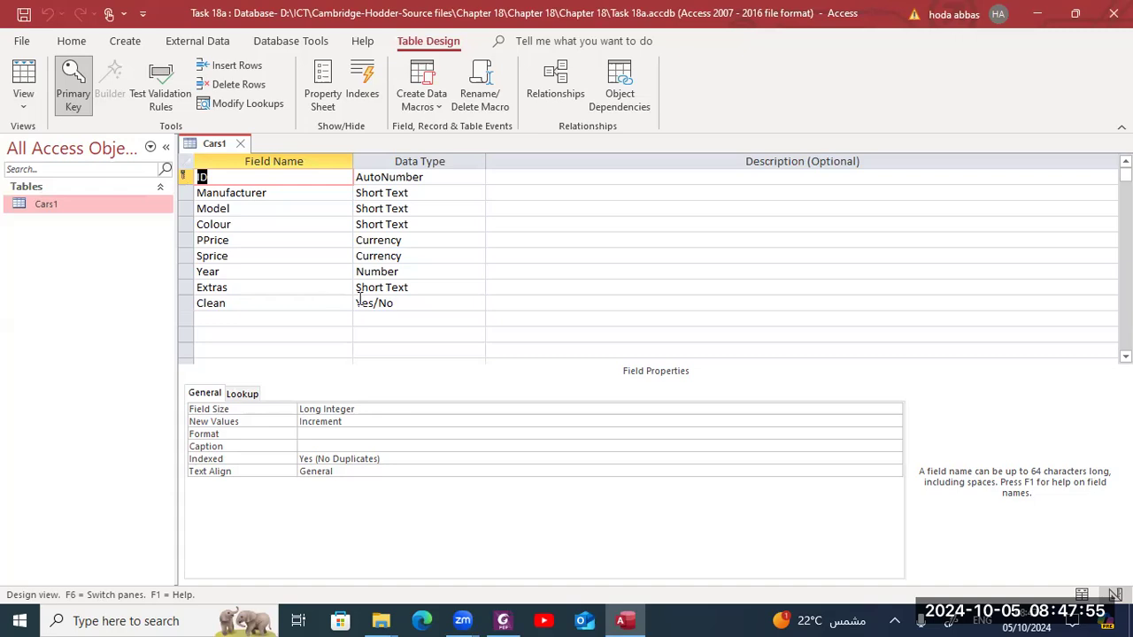
{"action": "left_click", "coordinate": [429, 177]}
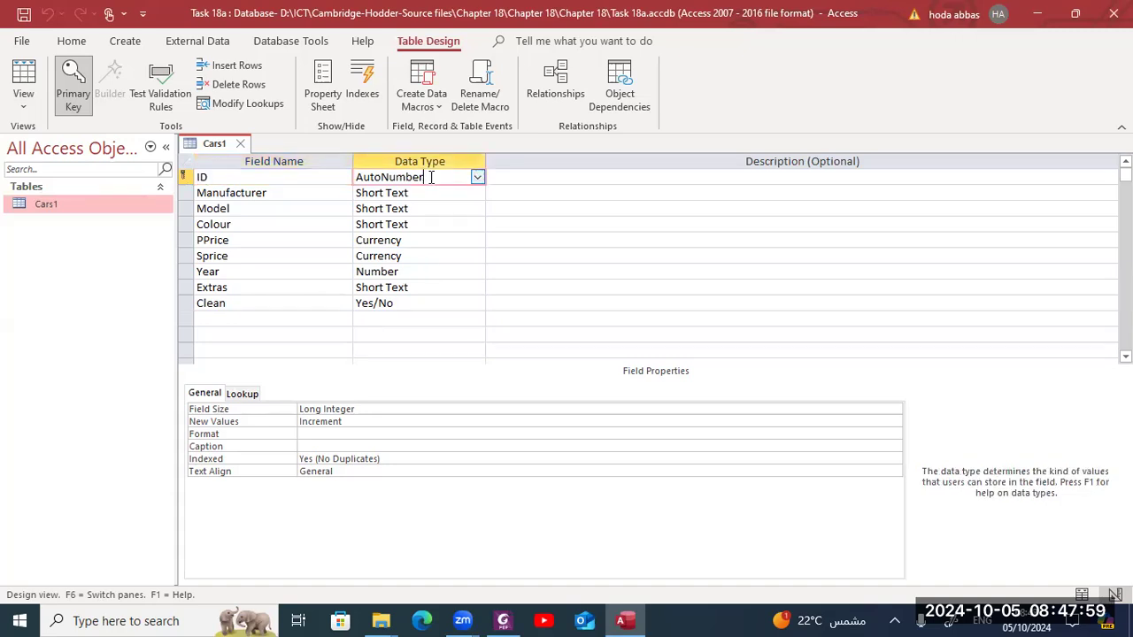
{"action": "left_click", "coordinate": [433, 193]}
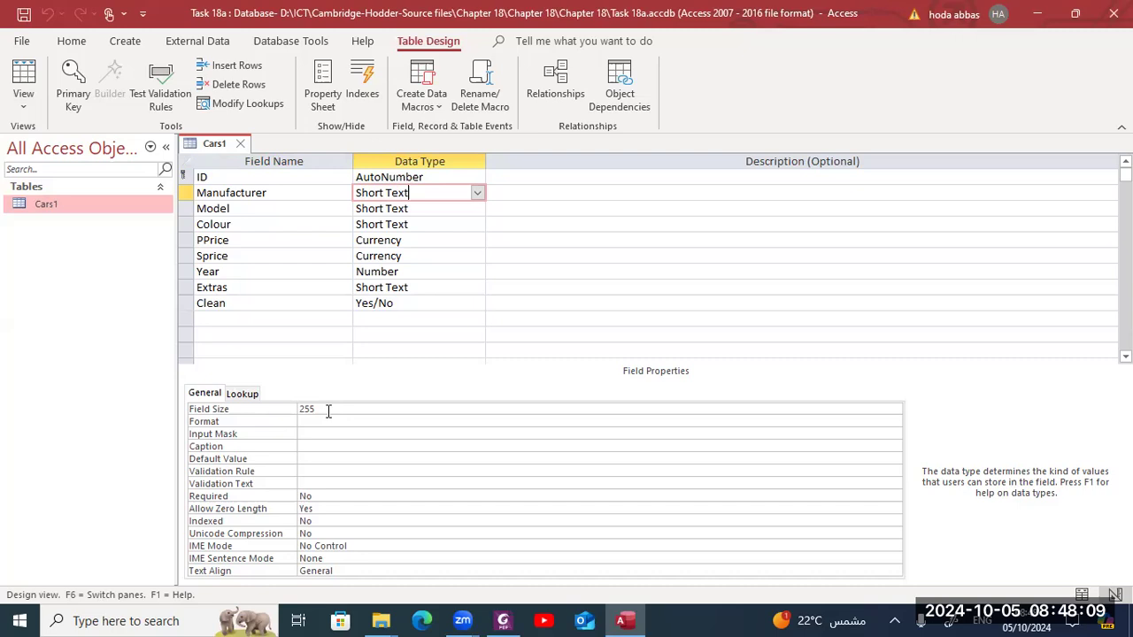
{"action": "left_click", "coordinate": [404, 240]}
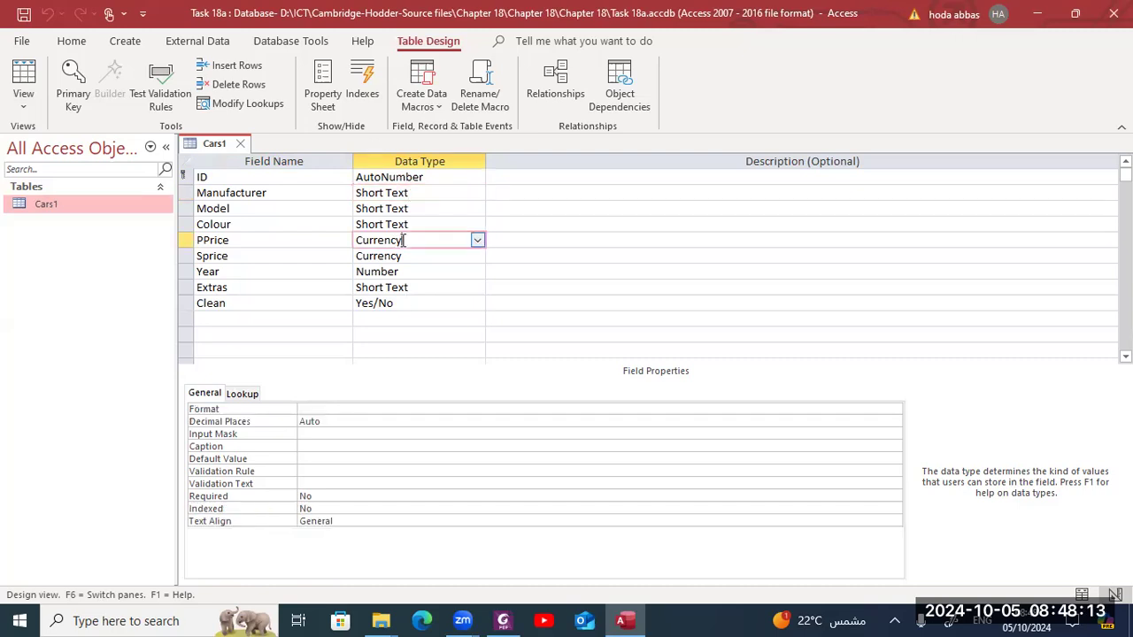
- Set the PPrice field's format to Currency with 2 decimal places
{"action": "left_click", "coordinate": [310, 409]}
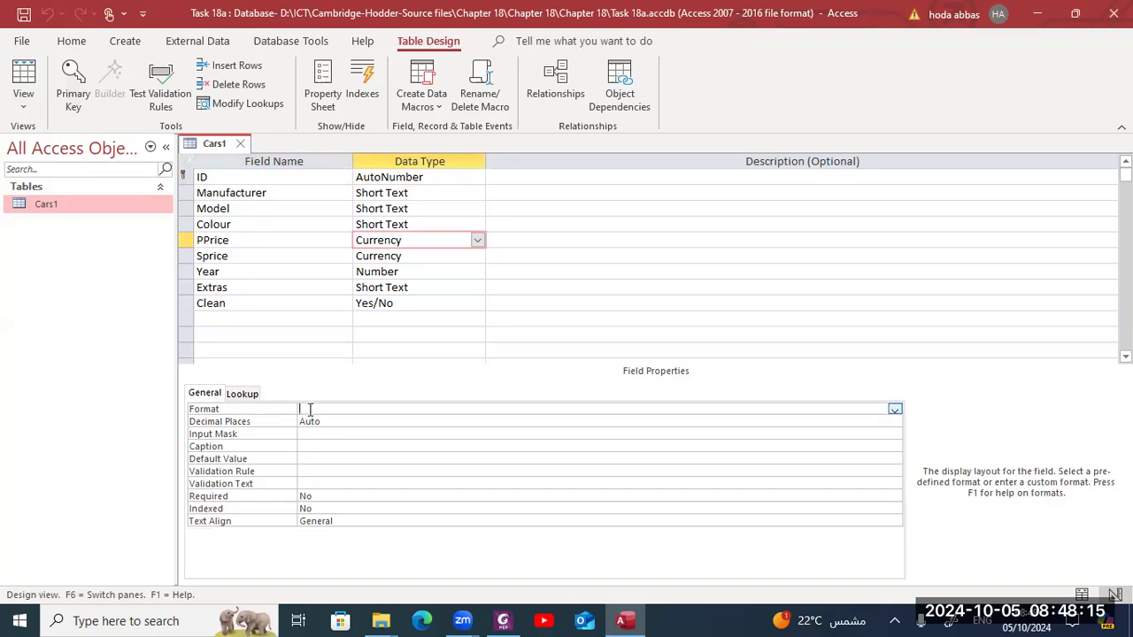
{"action": "left_click", "coordinate": [894, 410]}
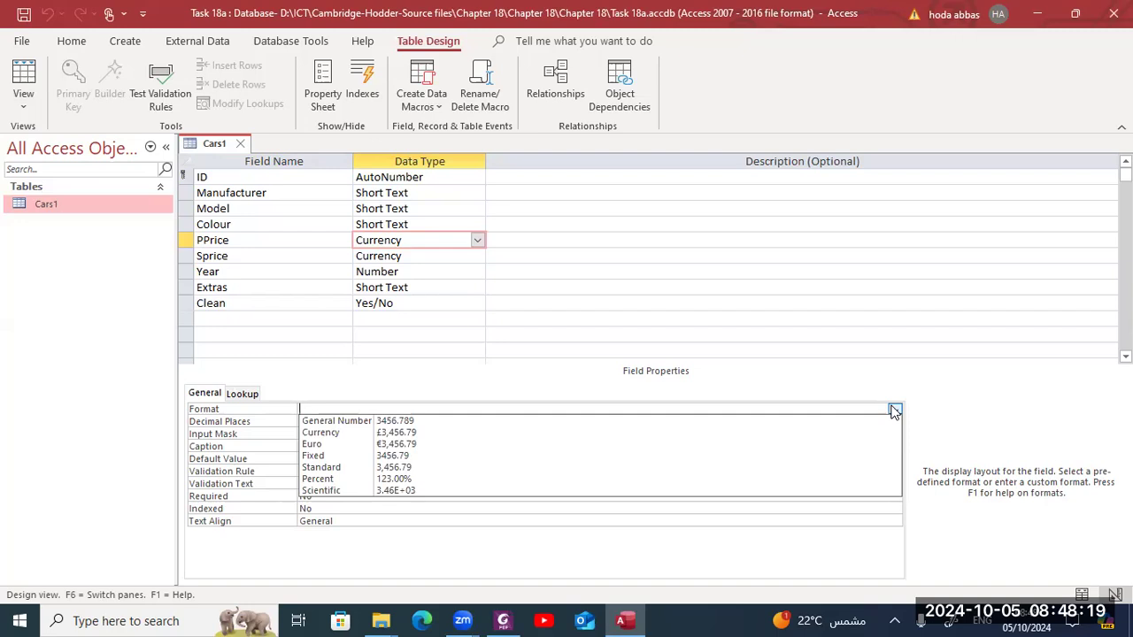
{"action": "left_click", "coordinate": [799, 433]}
{"action": "left_click", "coordinate": [716, 433]}
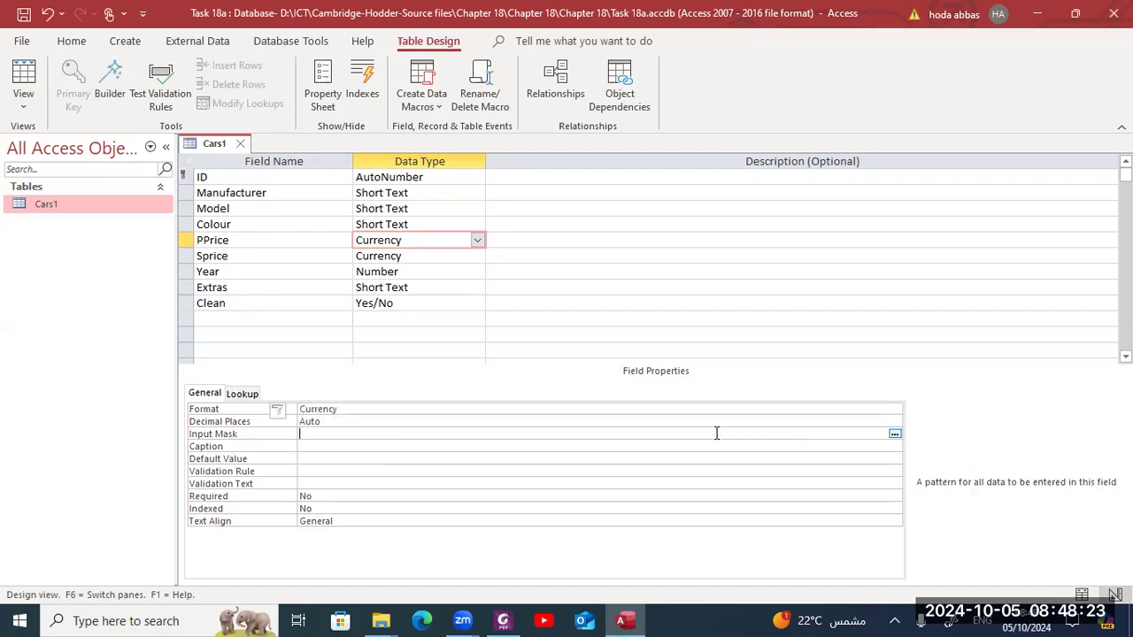
{"action": "left_click", "coordinate": [386, 423]}
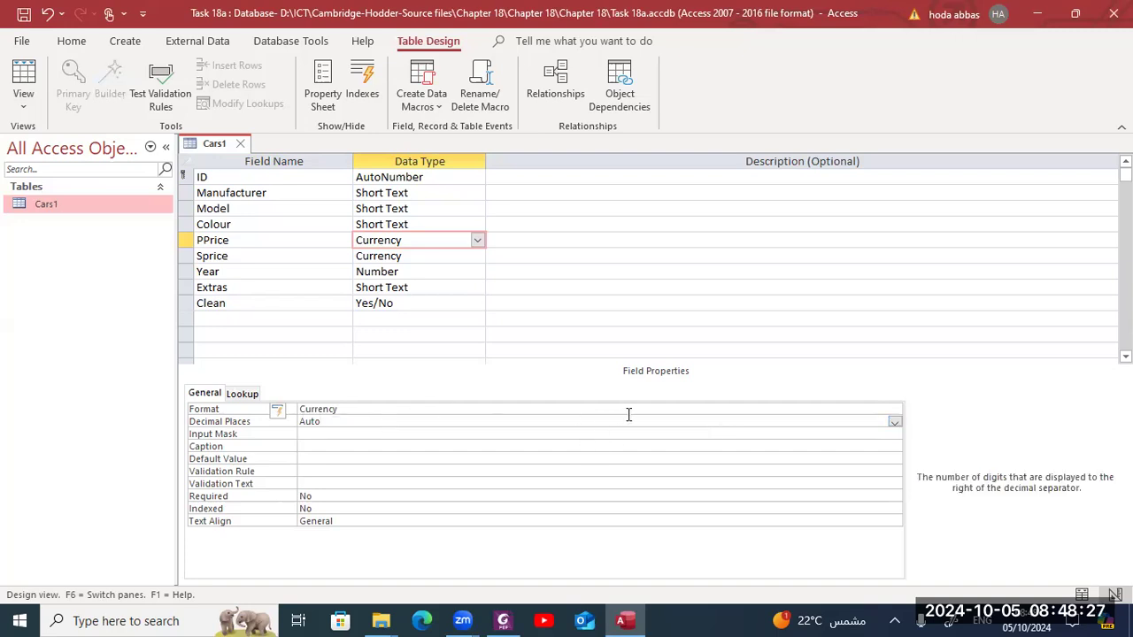
{"action": "left_click", "coordinate": [895, 422]}
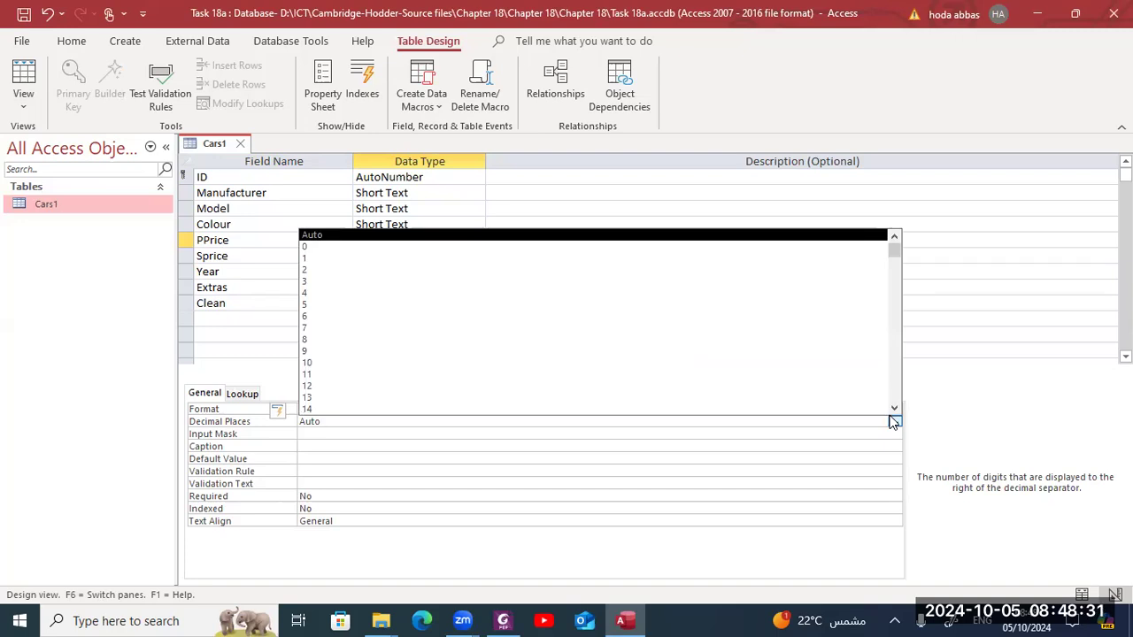
{"action": "left_click", "coordinate": [750, 267]}
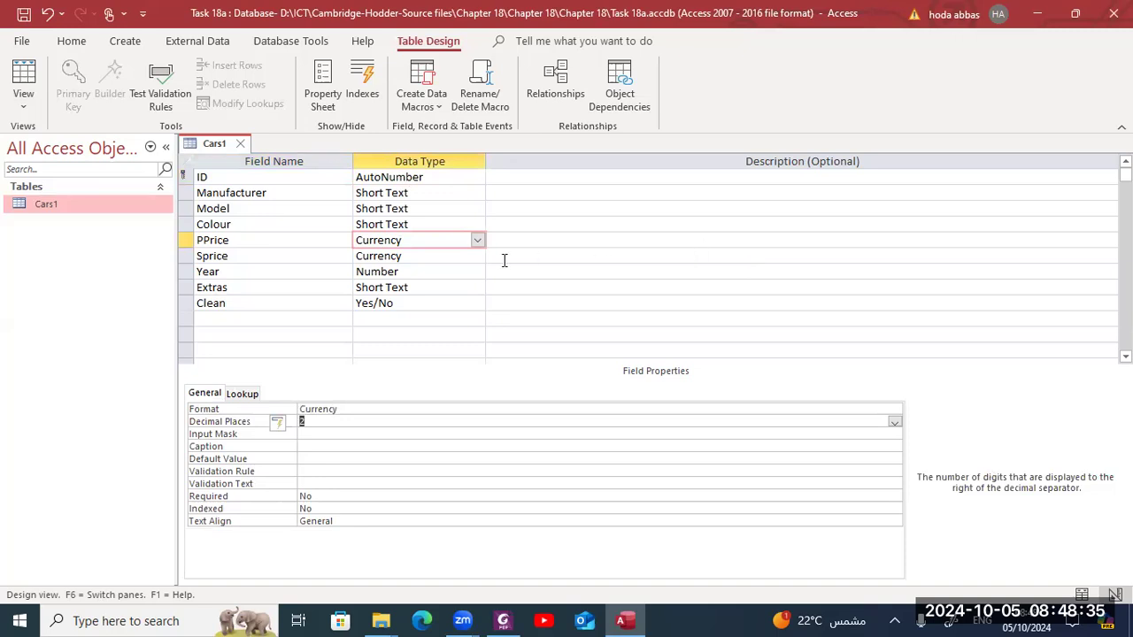
- Set the Sprice field's format to Currency with 2 decimal places
{"action": "left_click", "coordinate": [476, 256]}
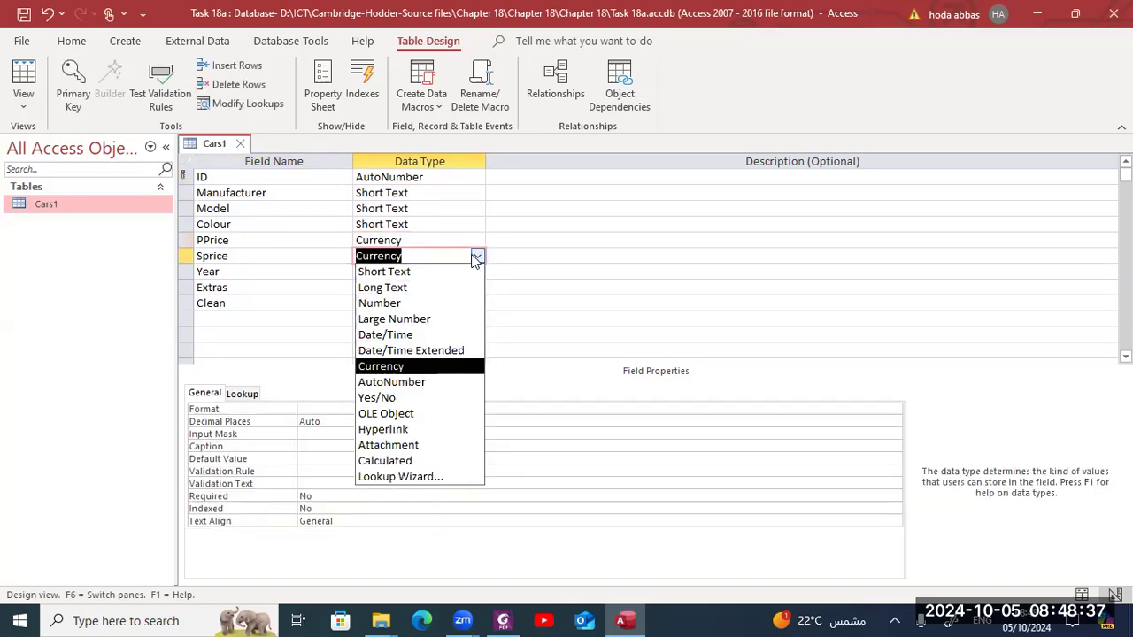
{"action": "left_click", "coordinate": [561, 272]}
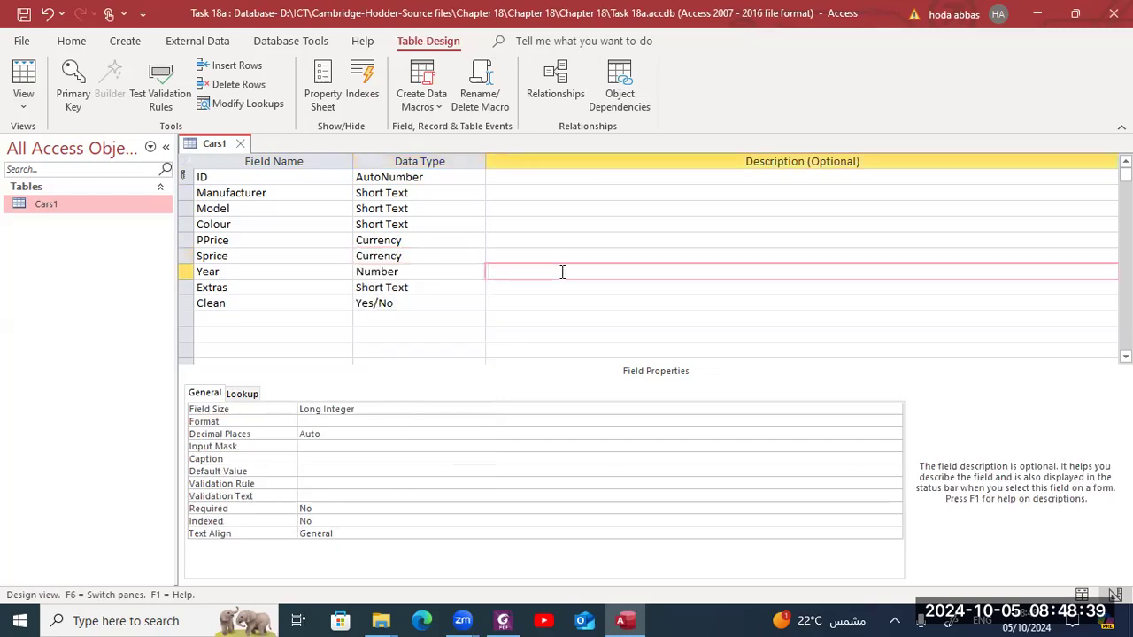
{"action": "left_click", "coordinate": [441, 250]}
{"action": "left_click", "coordinate": [665, 408]}
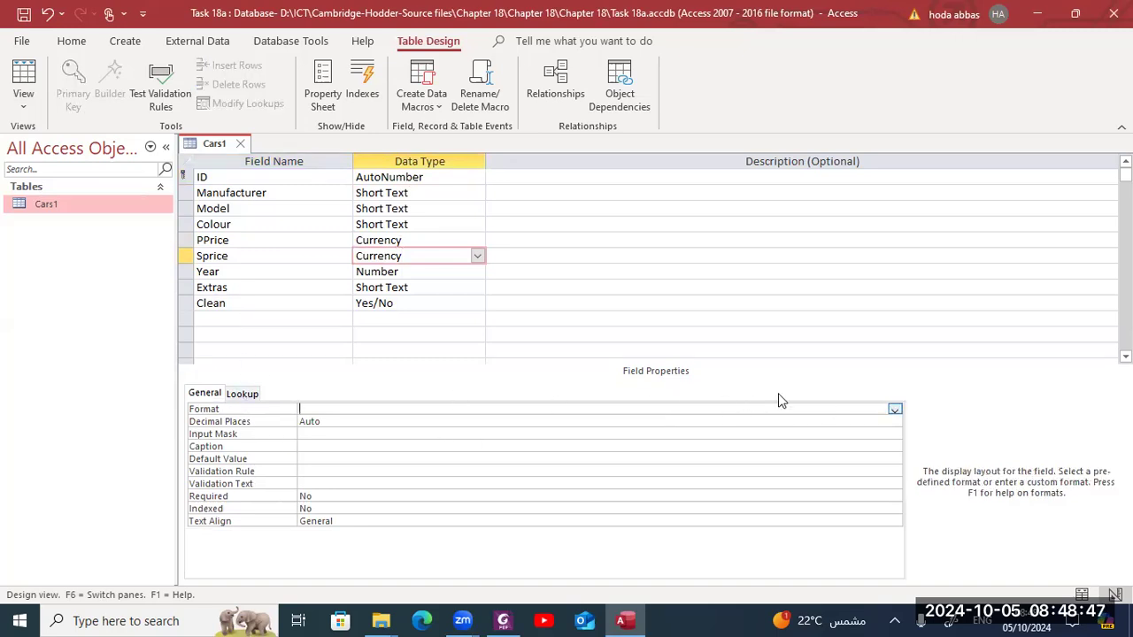
{"action": "left_click", "coordinate": [895, 410]}
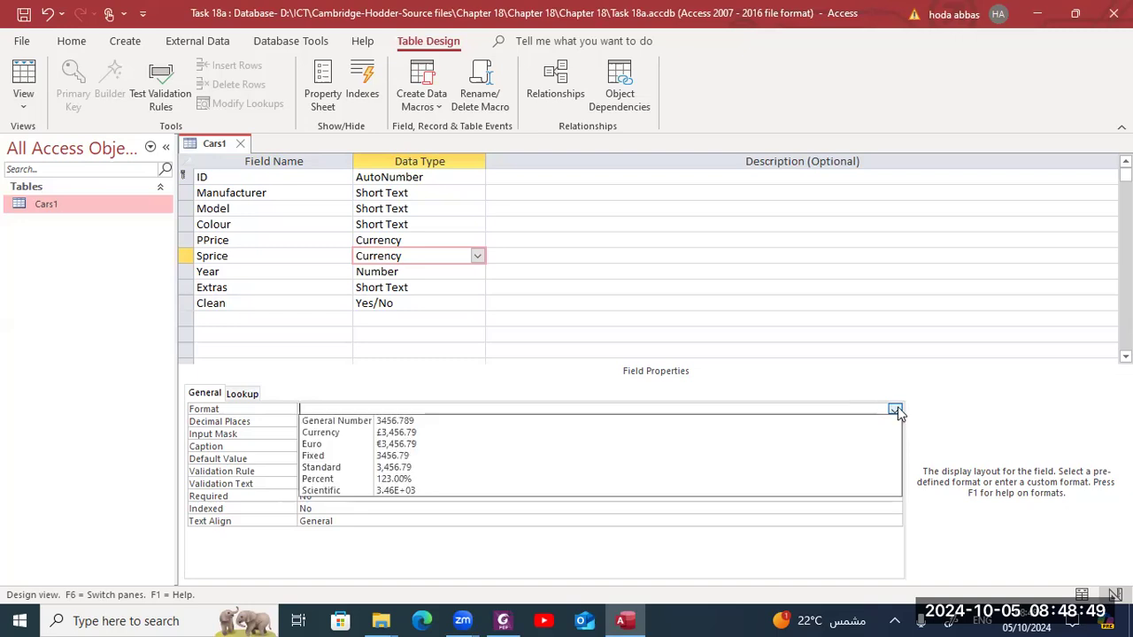
{"action": "left_click", "coordinate": [887, 432]}
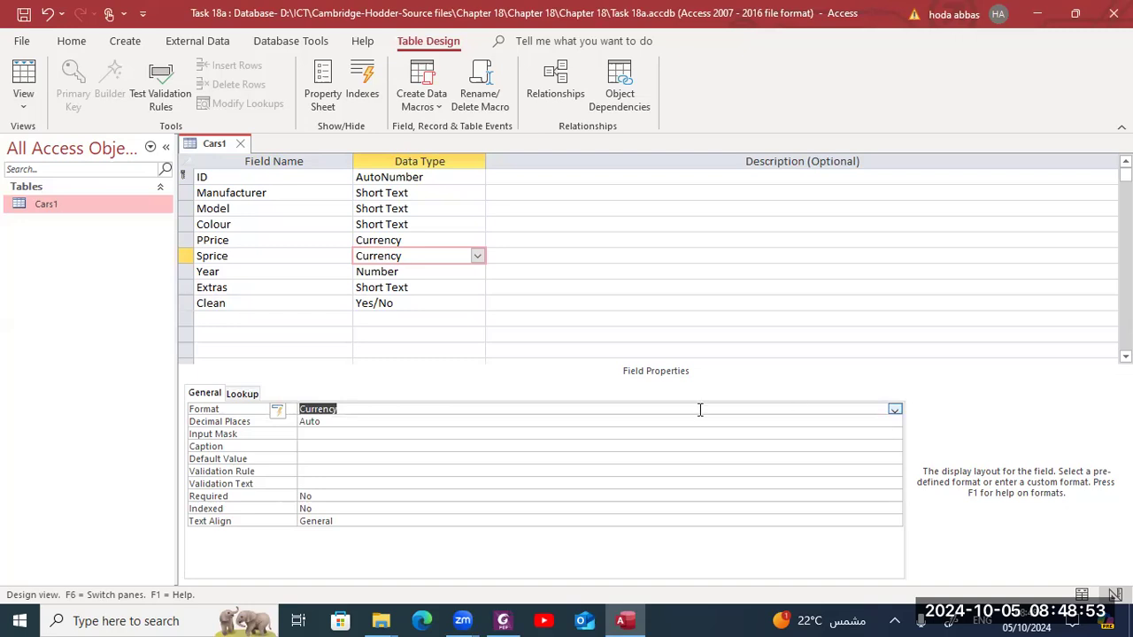
{"action": "left_click", "coordinate": [566, 423]}
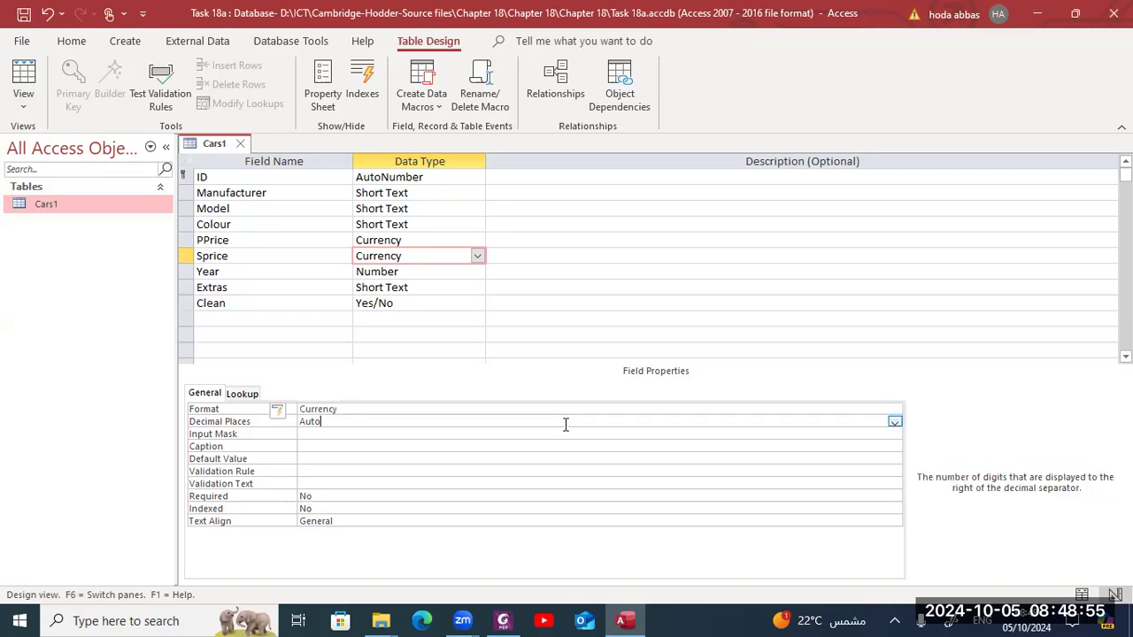
{"action": "left_click", "coordinate": [895, 422]}
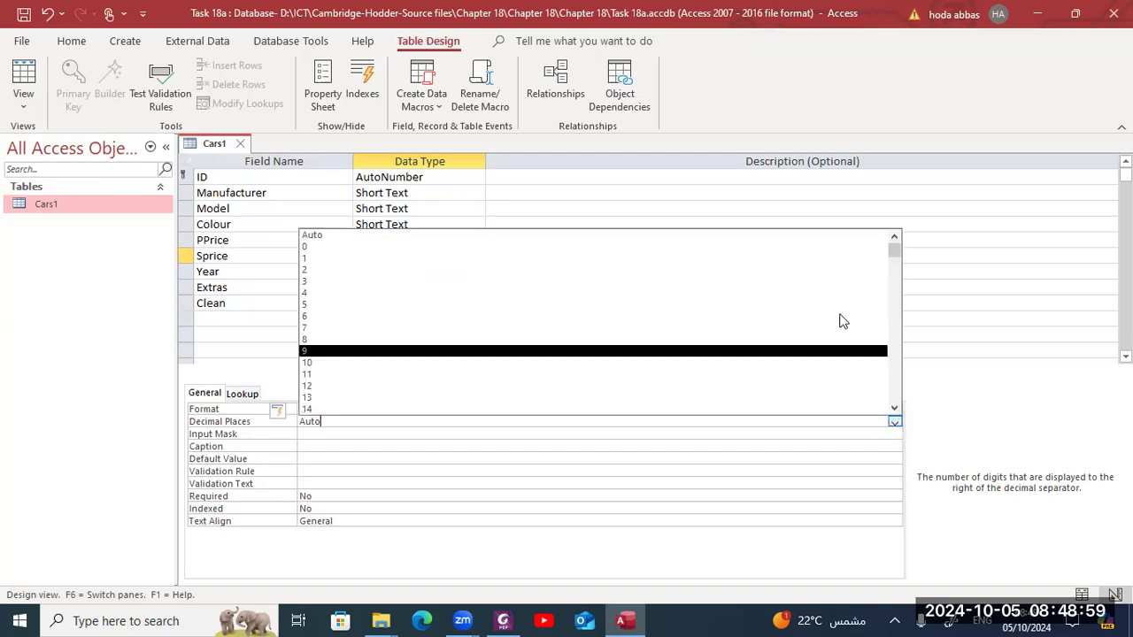
{"action": "left_click", "coordinate": [824, 269]}
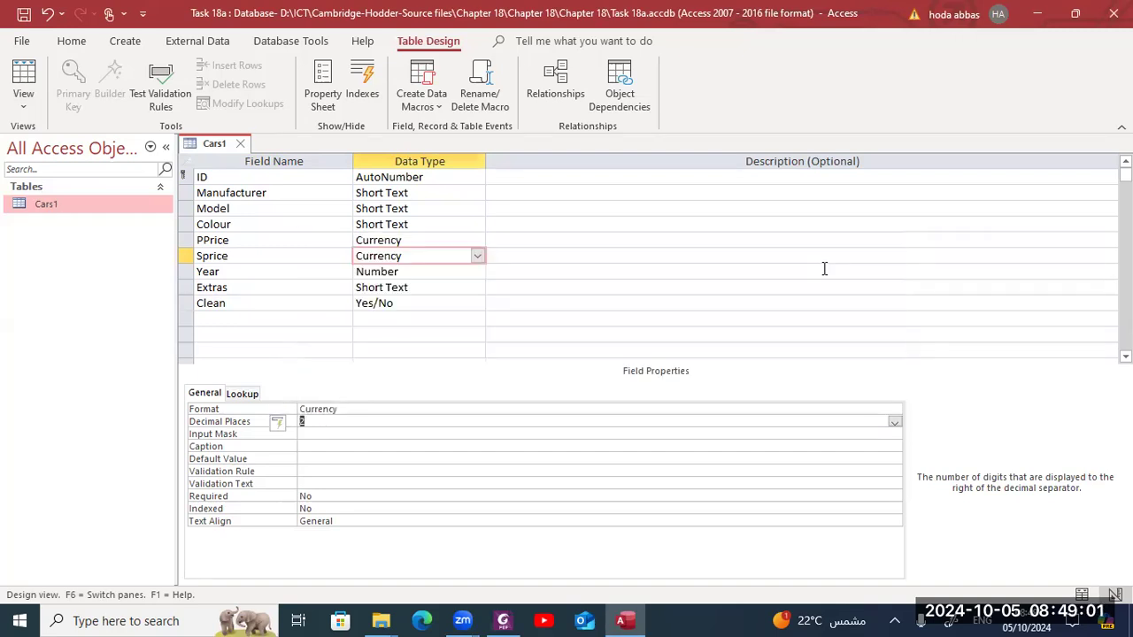
- Set the Clean field's format to Yes/No
{"action": "left_click", "coordinate": [474, 303]}
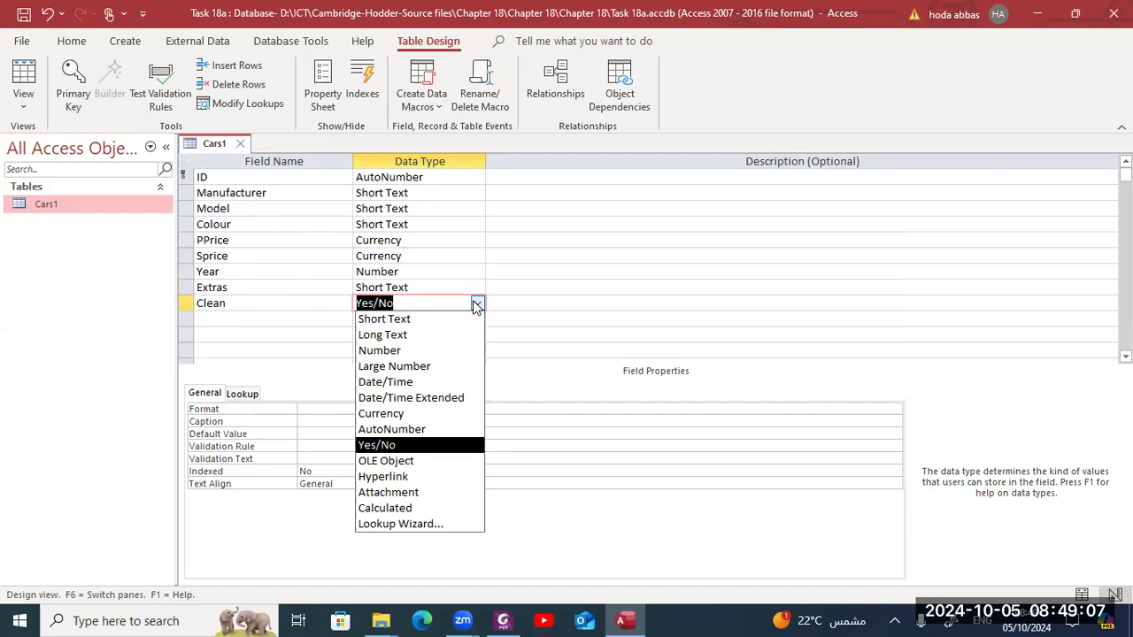
{"action": "left_click", "coordinate": [324, 413]}
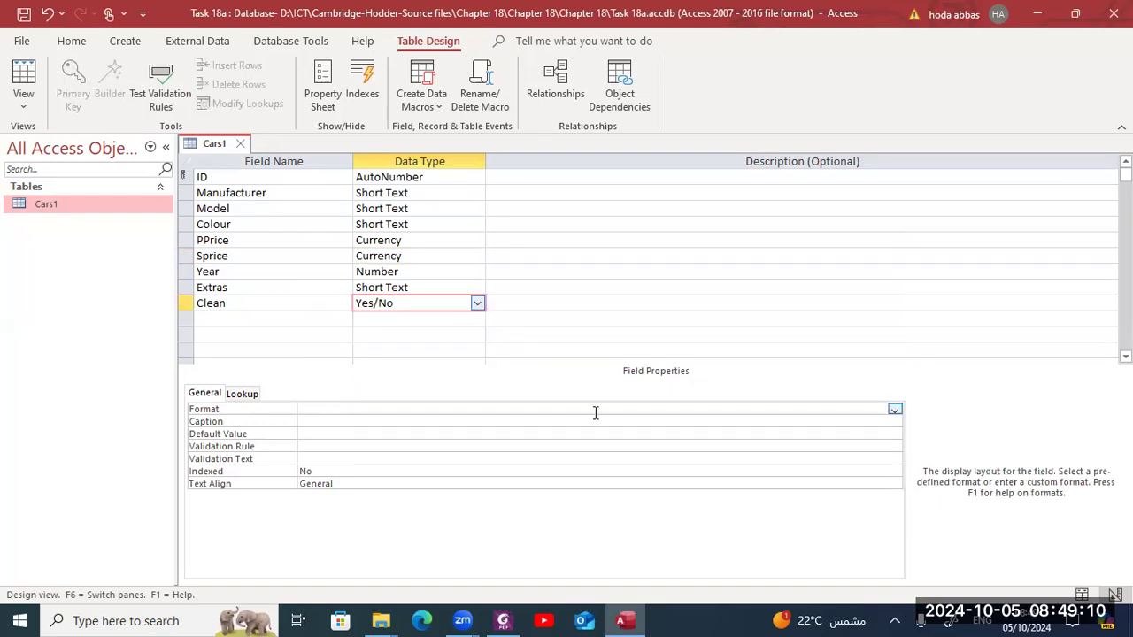
{"action": "left_click", "coordinate": [896, 411]}
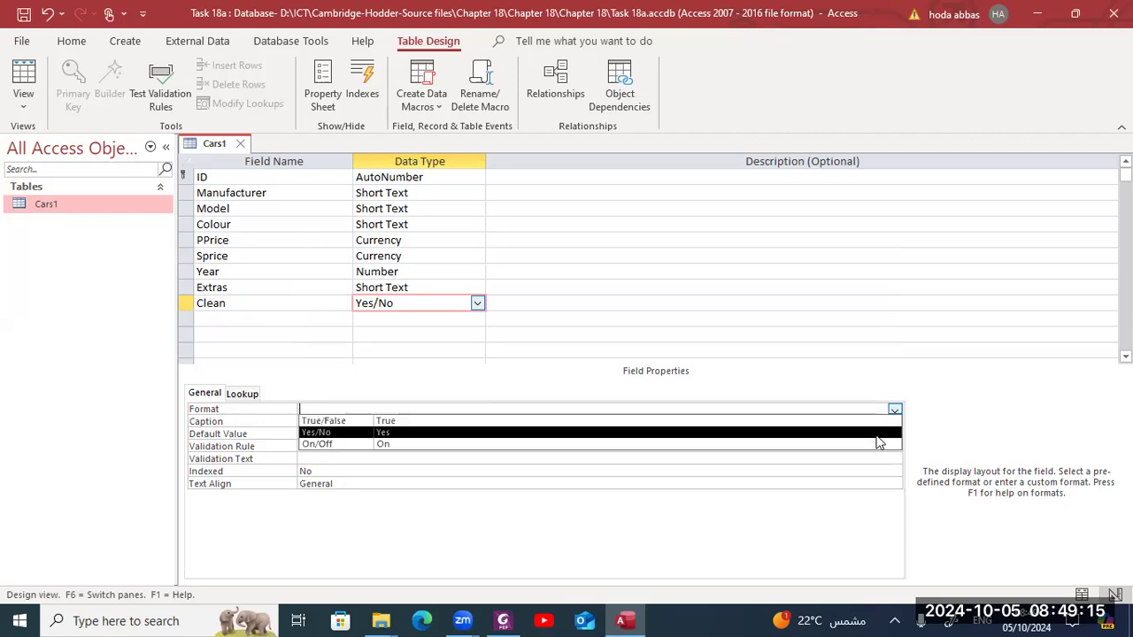
{"action": "left_click", "coordinate": [879, 443]}
{"action": "left_click", "coordinate": [785, 411]}
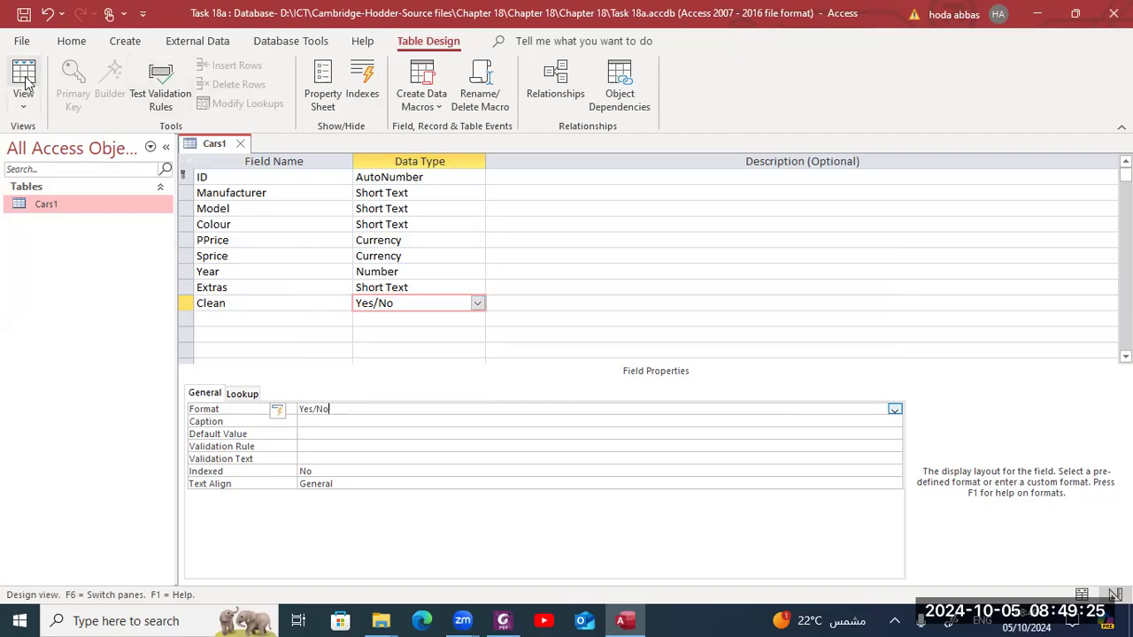
- Save the design, switch to Datasheet view to check the Clean column, and return to Design view
{"action": "left_click", "coordinate": [25, 82]}
{"action": "key", "text": "Return"}
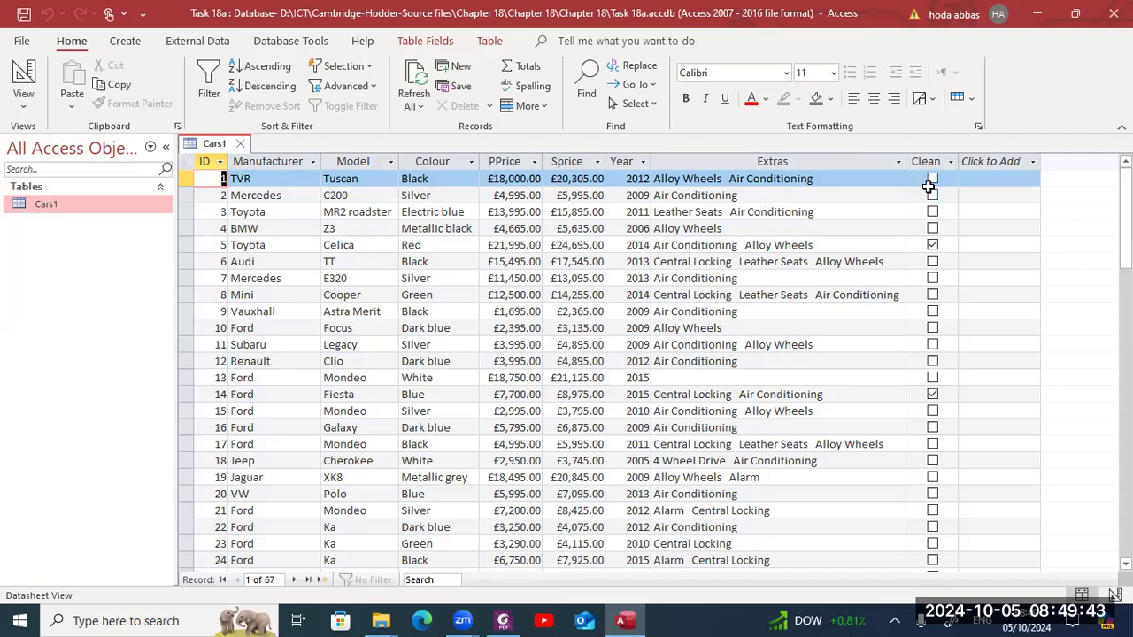
{"action": "left_click", "coordinate": [22, 76]}
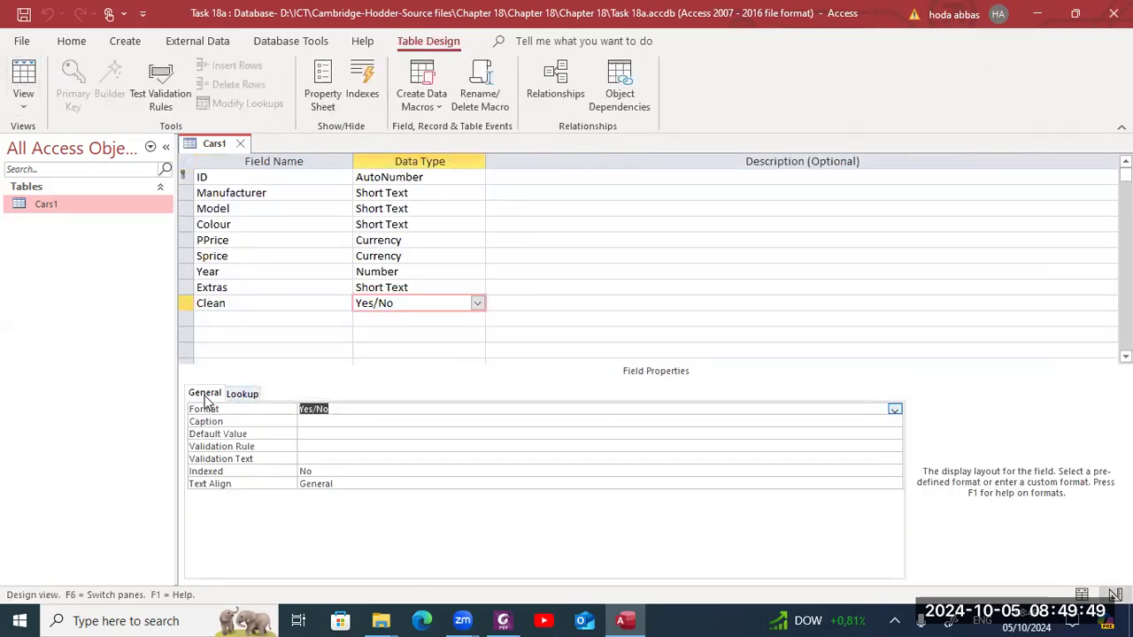
- Set the Clean field's lookup display control to Text Box
{"action": "left_click", "coordinate": [237, 395]}
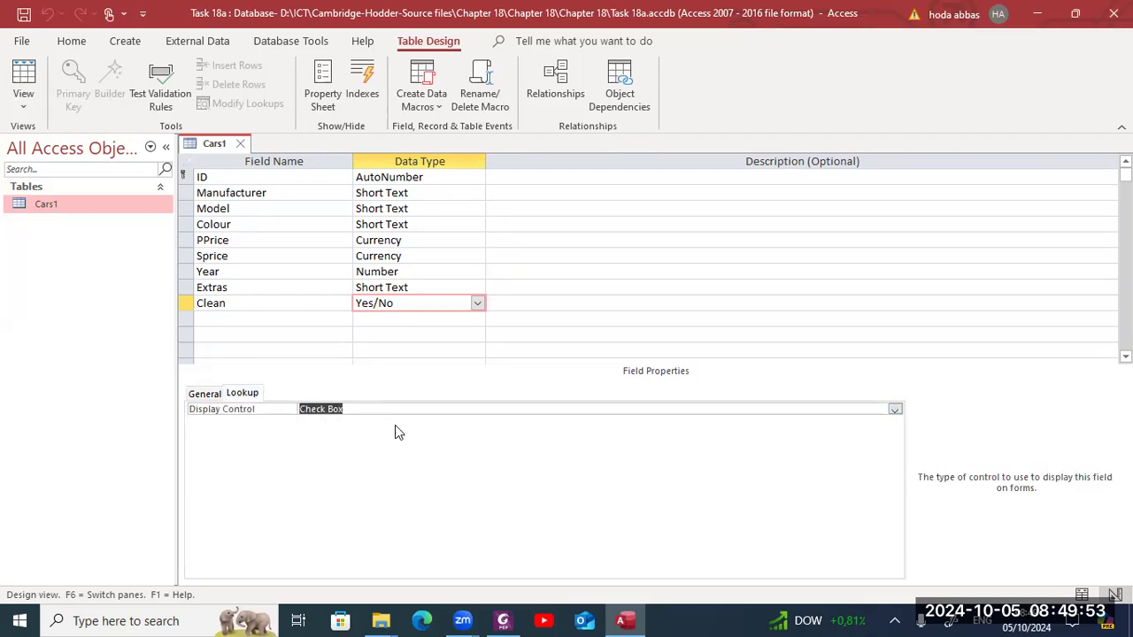
{"action": "left_click", "coordinate": [895, 410]}
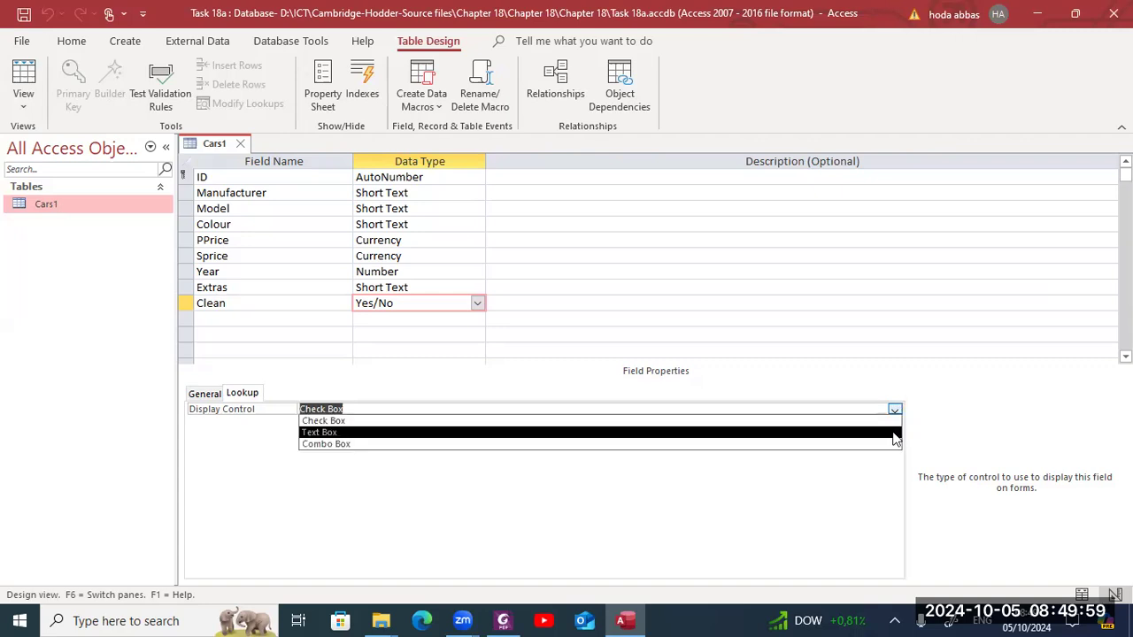
{"action": "left_click", "coordinate": [894, 434]}
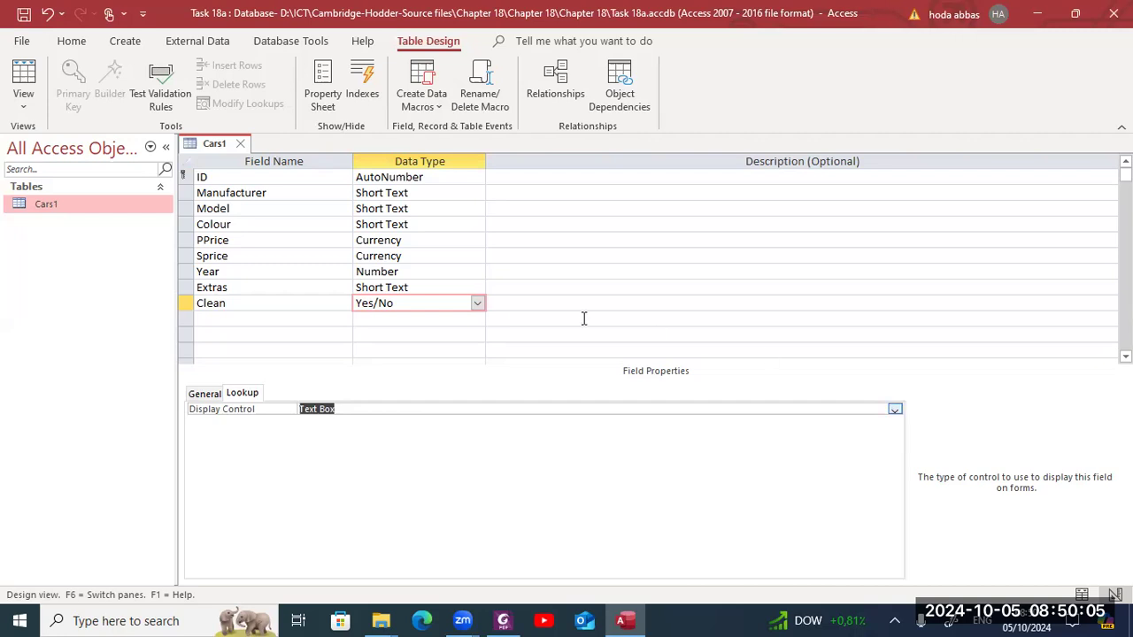
- Save the Cars1 table and switch it to Datasheet view
{"action": "right_click", "coordinate": [192, 145]}
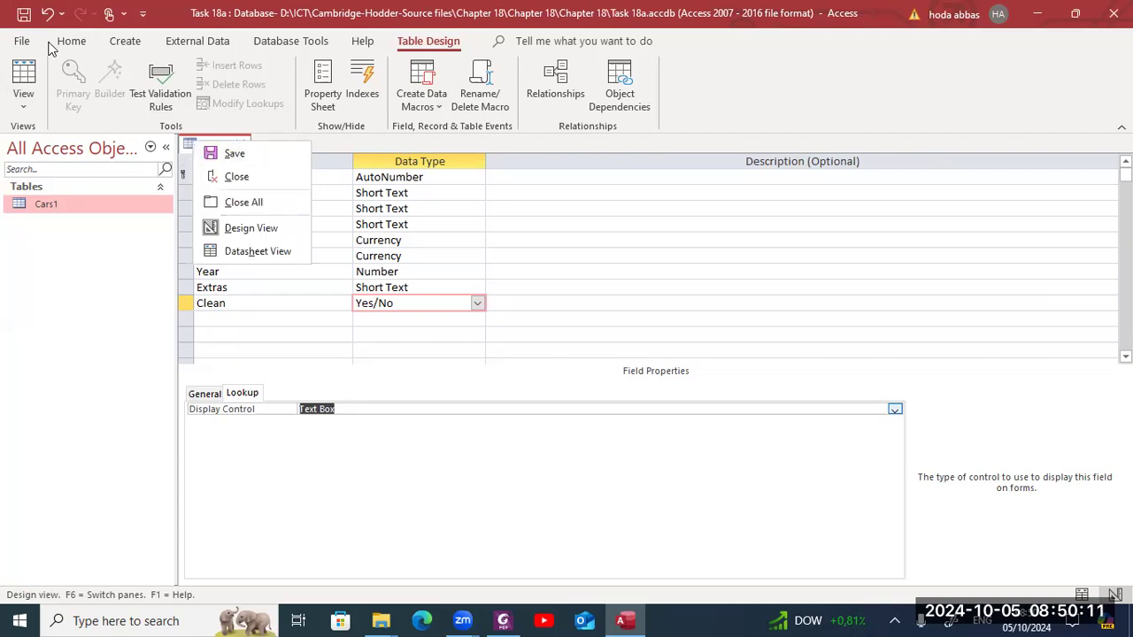
{"action": "left_click", "coordinate": [26, 17]}
{"action": "left_click", "coordinate": [25, 78]}
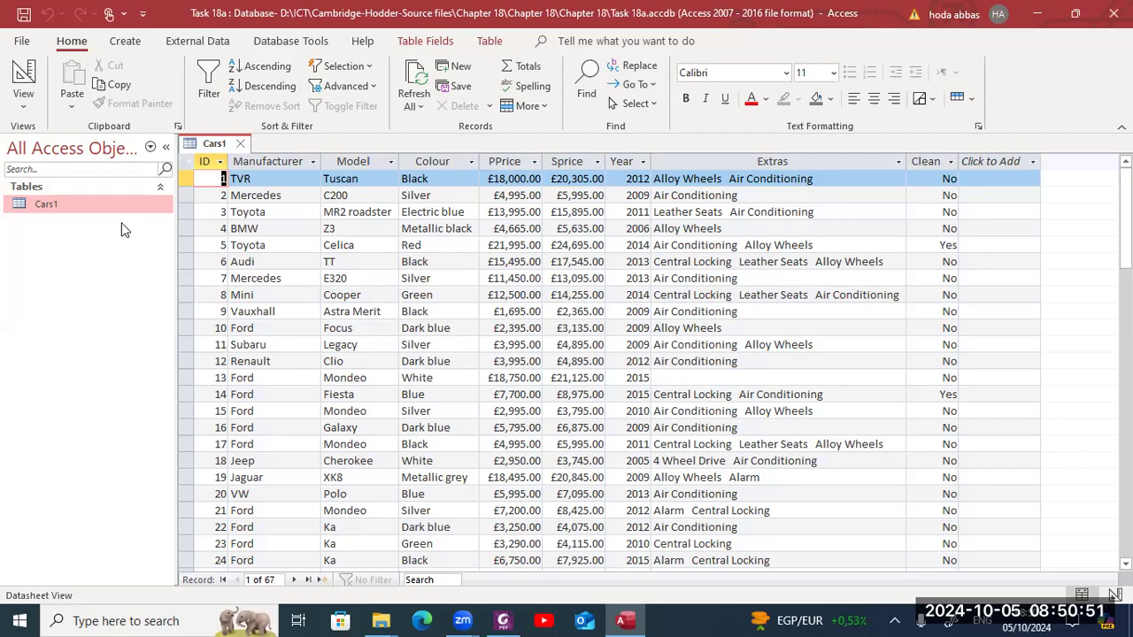
- Close the table and start a text file import of cars.csv into a new table in the current database
{"action": "left_click", "coordinate": [240, 144]}
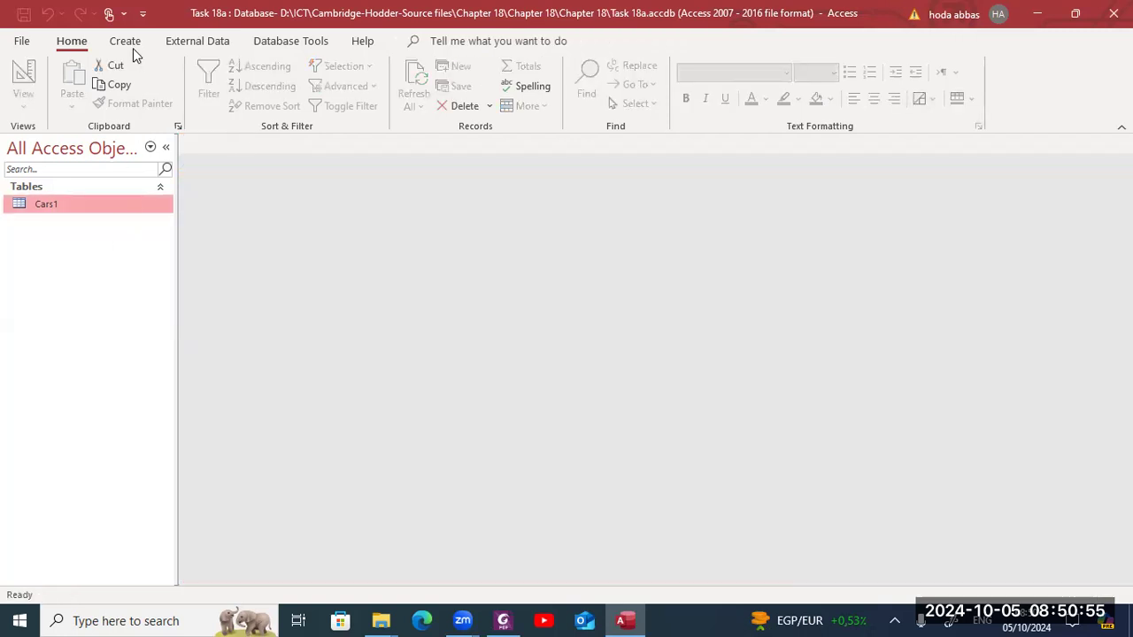
{"action": "scroll", "coordinate": [131, 44], "scroll_direction": "down", "scroll_amount": 2}
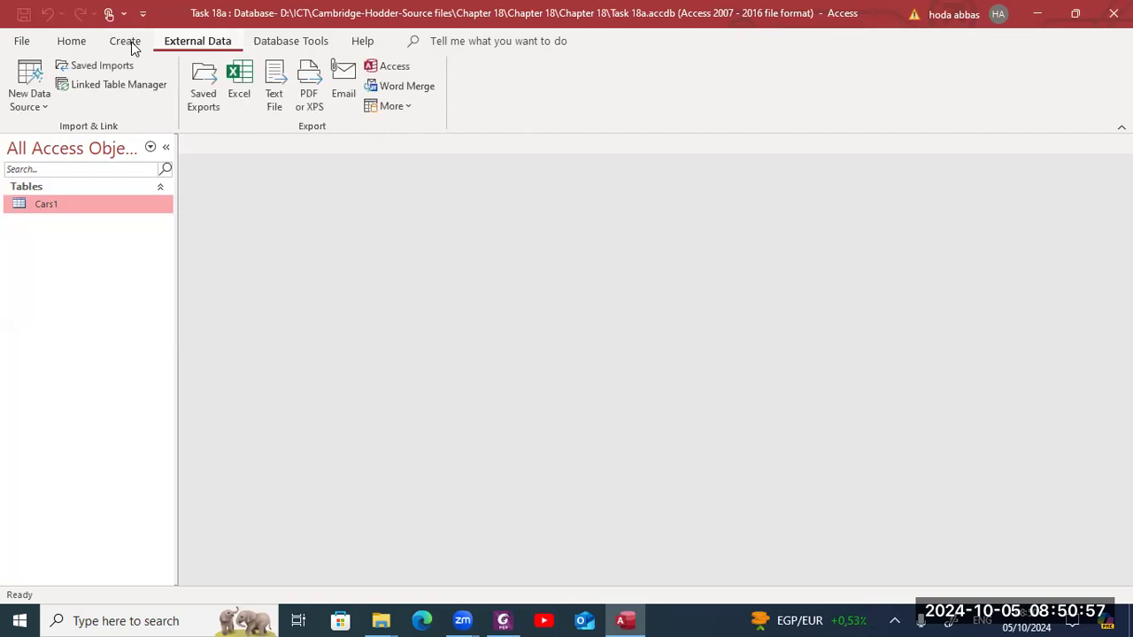
{"action": "left_click", "coordinate": [40, 106]}
{"action": "mouse_move", "coordinate": [48, 150]}
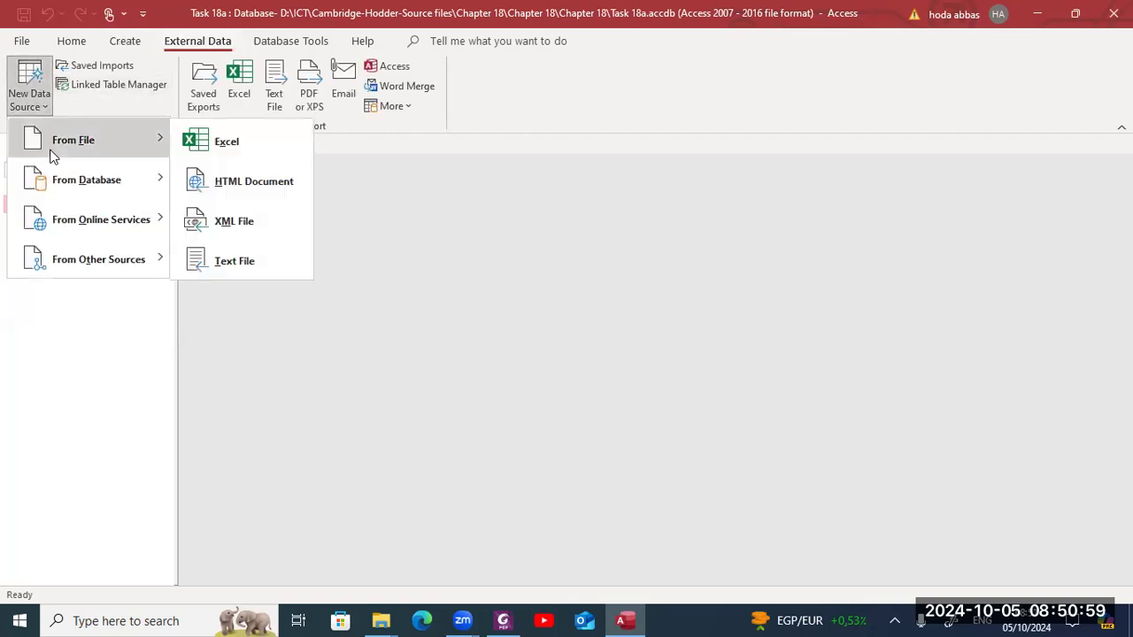
{"action": "left_click", "coordinate": [223, 261]}
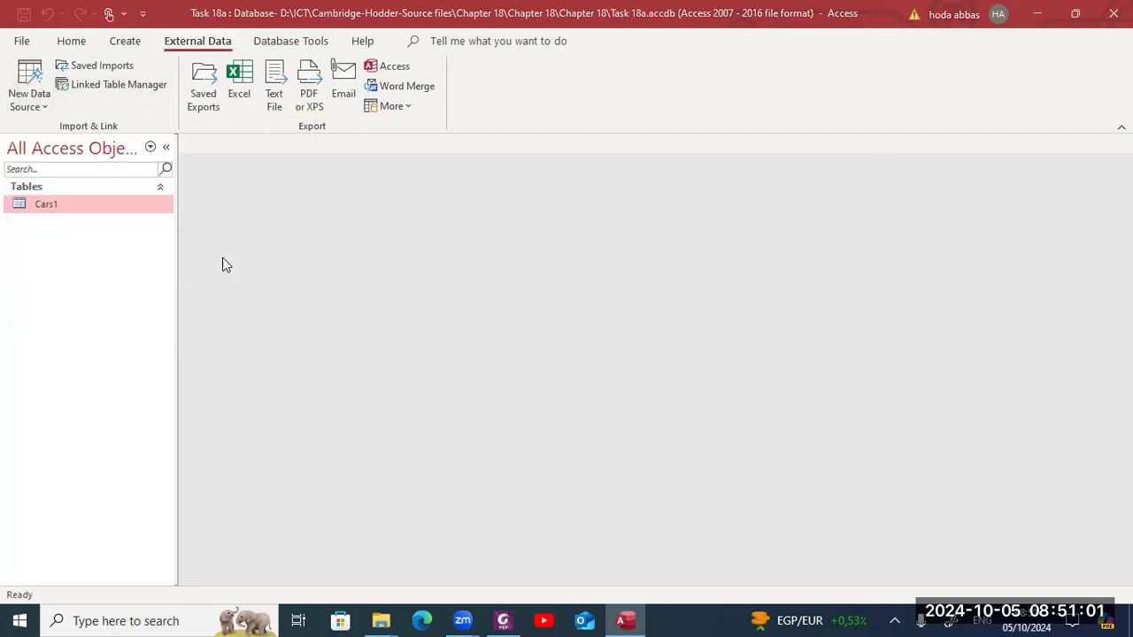
{"action": "left_click", "coordinate": [794, 199]}
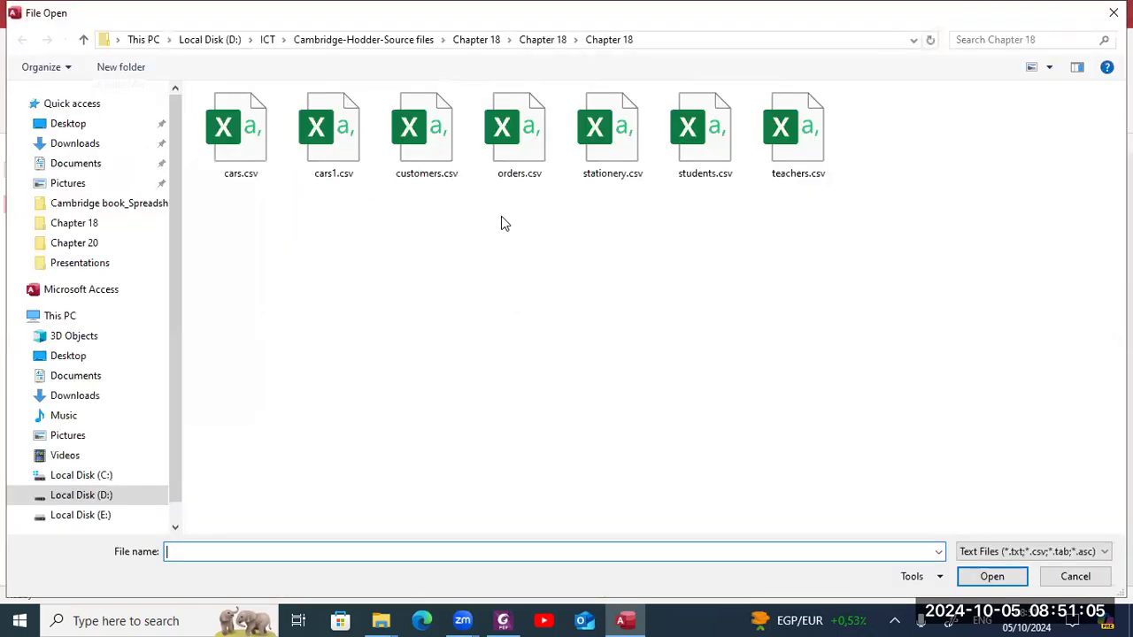
{"action": "left_click", "coordinate": [262, 159]}
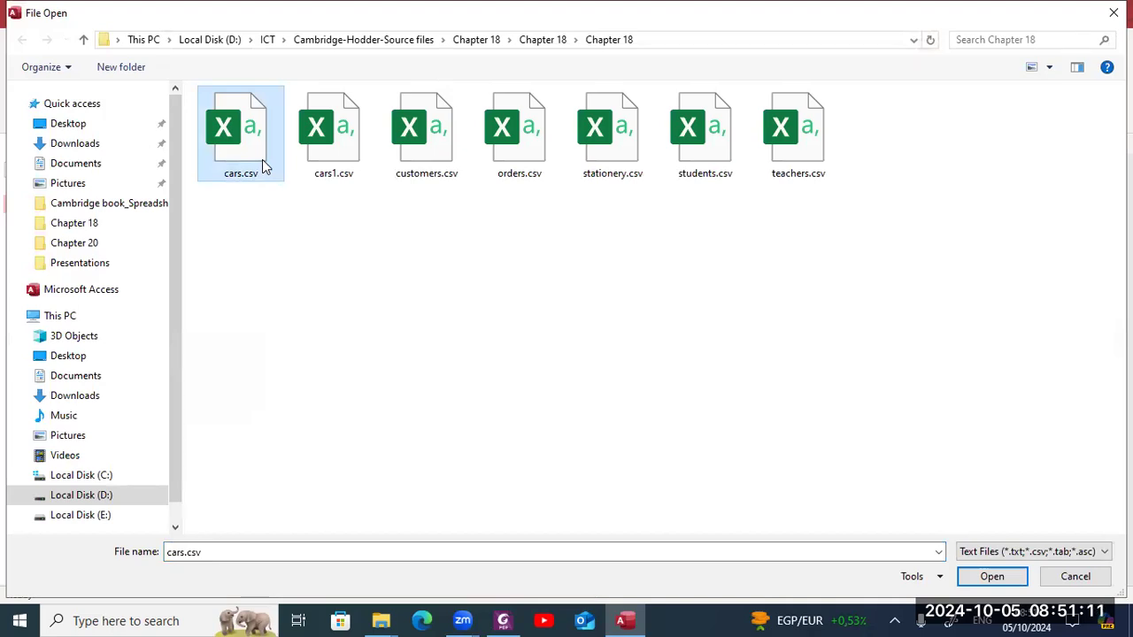
{"action": "double_click", "coordinate": [262, 159]}
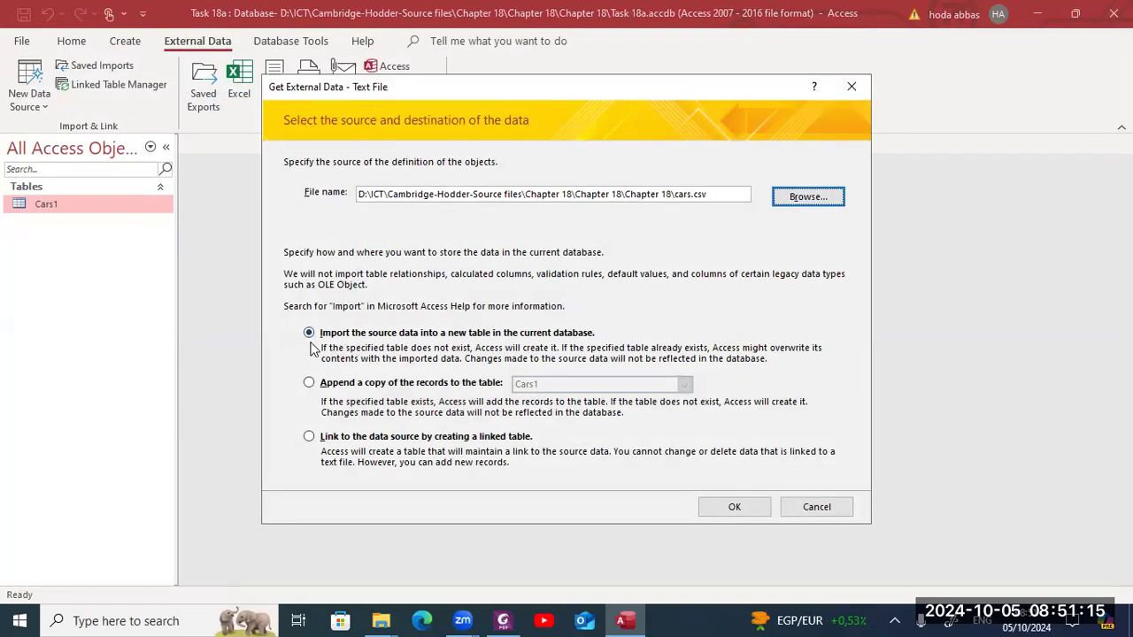
{"action": "left_click", "coordinate": [740, 507]}
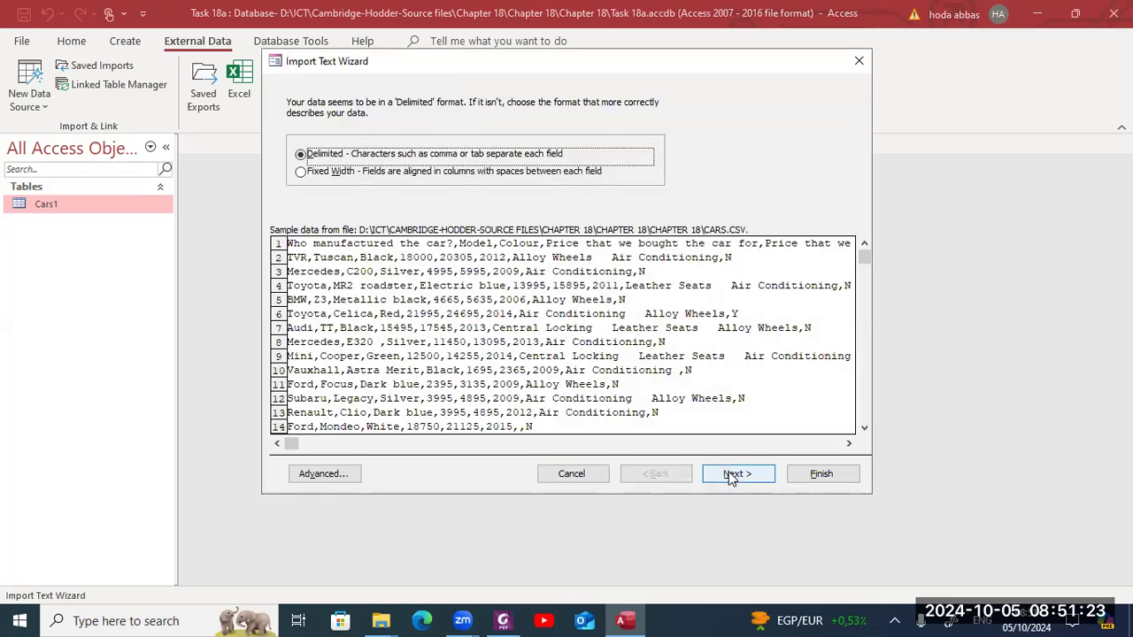
- Keep the delimited comma format and mark the first row as containing field names
{"action": "left_click", "coordinate": [730, 474]}
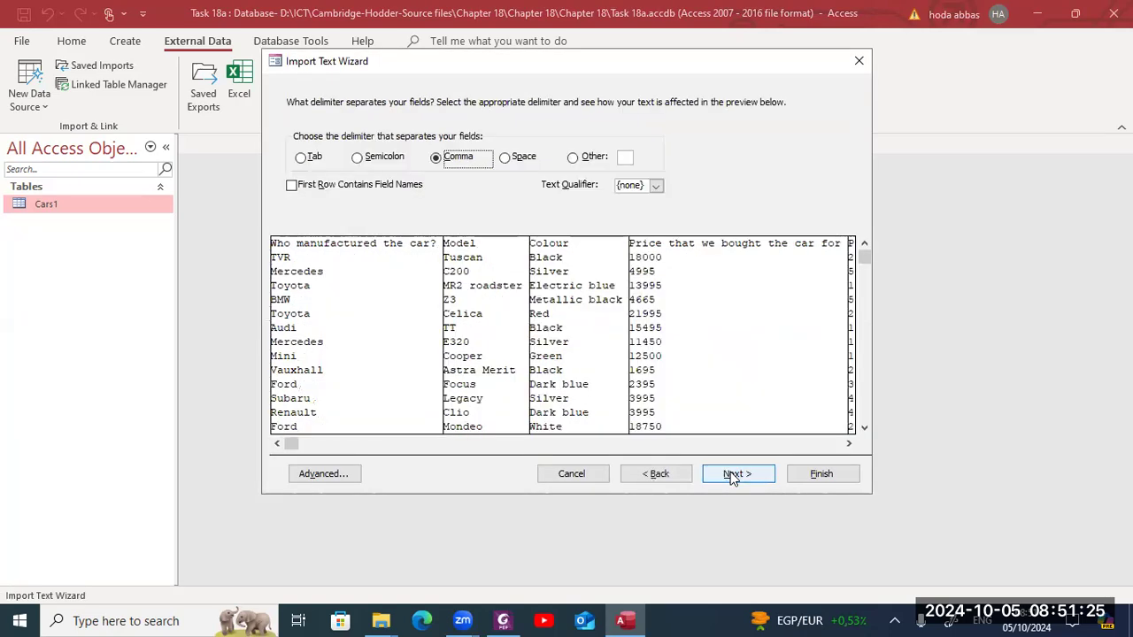
{"action": "left_click", "coordinate": [379, 192]}
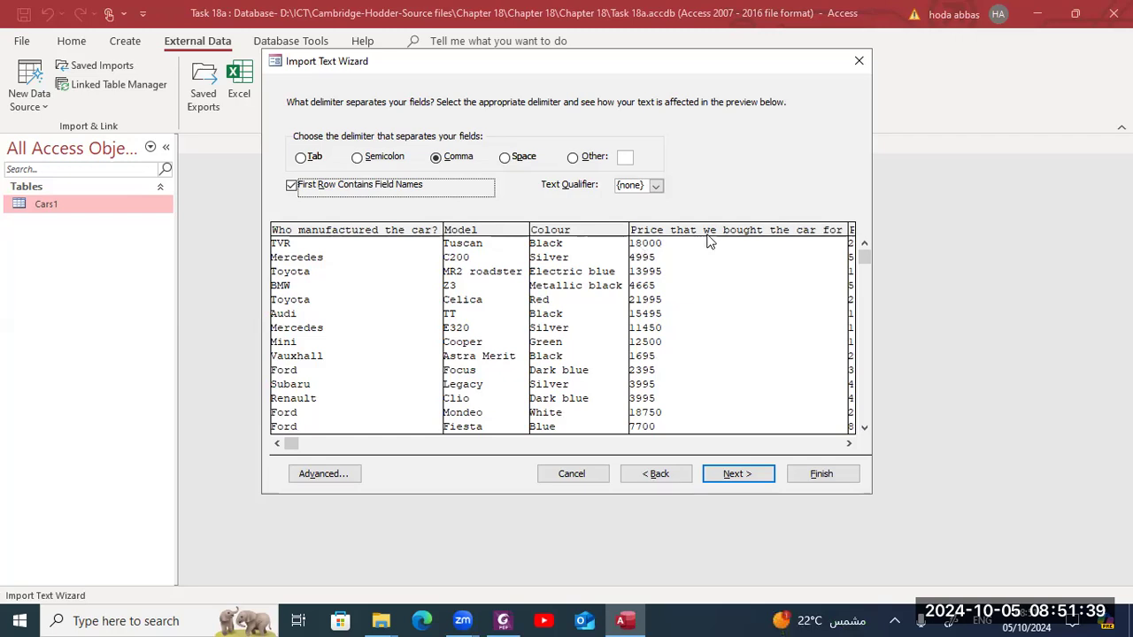
{"action": "left_click", "coordinate": [745, 475]}
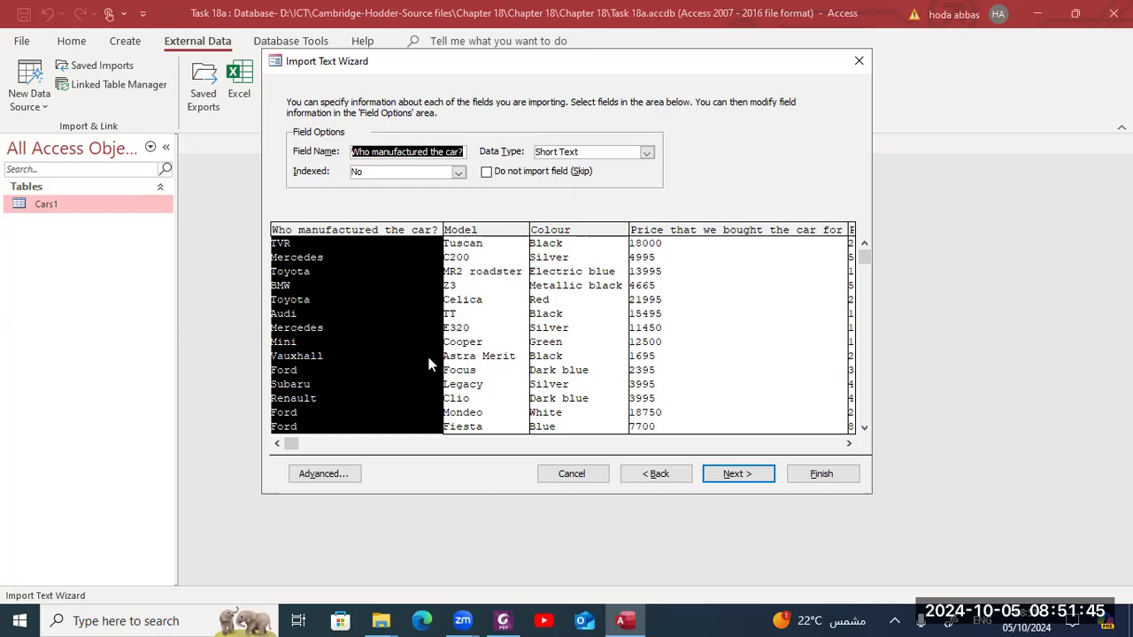
- Open the advanced import specification and set both price fields' data types to Currency
{"action": "left_click", "coordinate": [342, 479]}
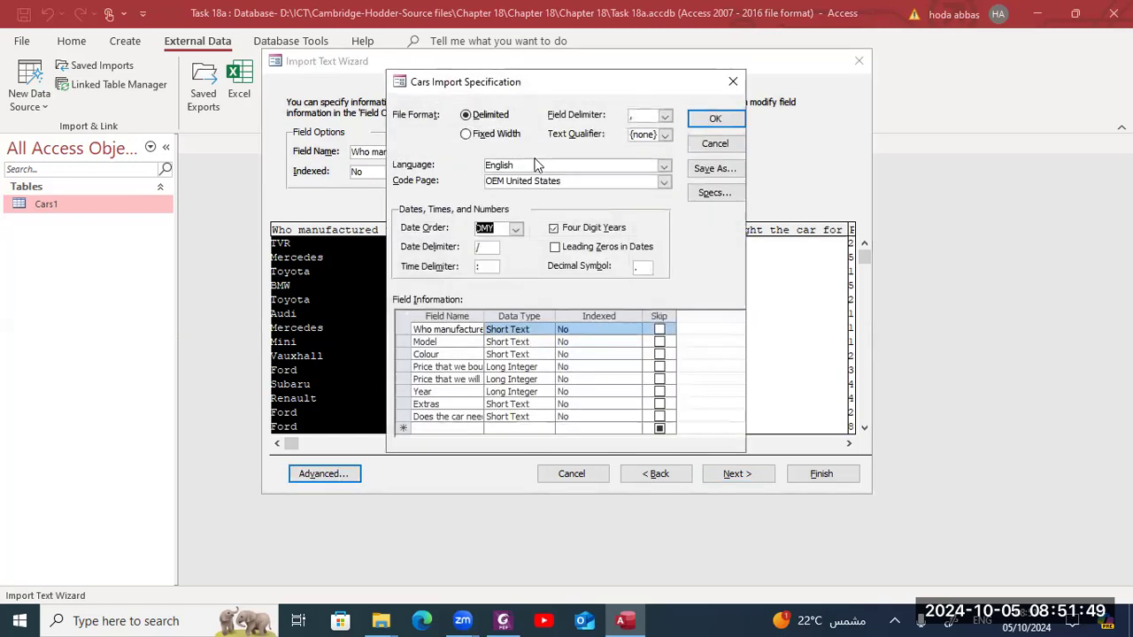
{"action": "left_click", "coordinate": [545, 369]}
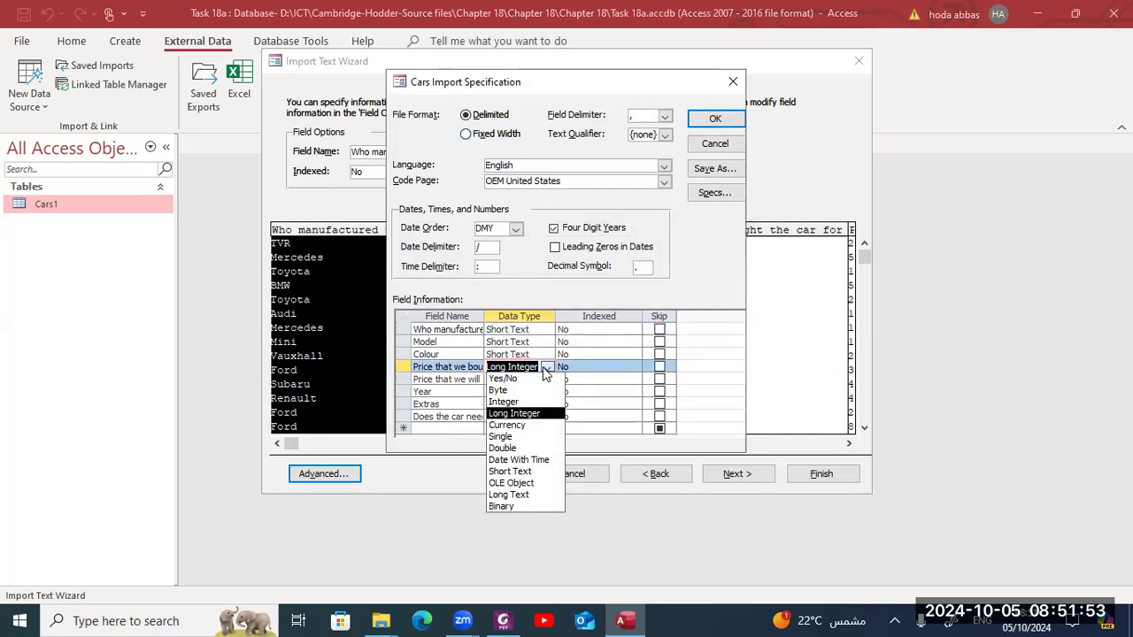
{"action": "left_click", "coordinate": [522, 425]}
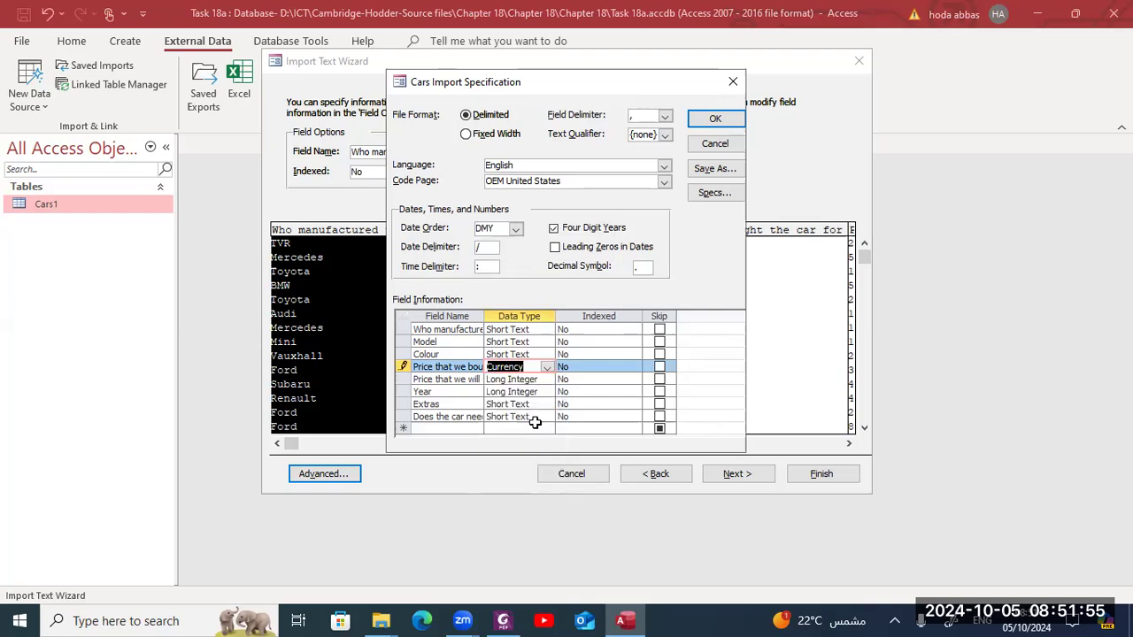
{"action": "left_click", "coordinate": [549, 379]}
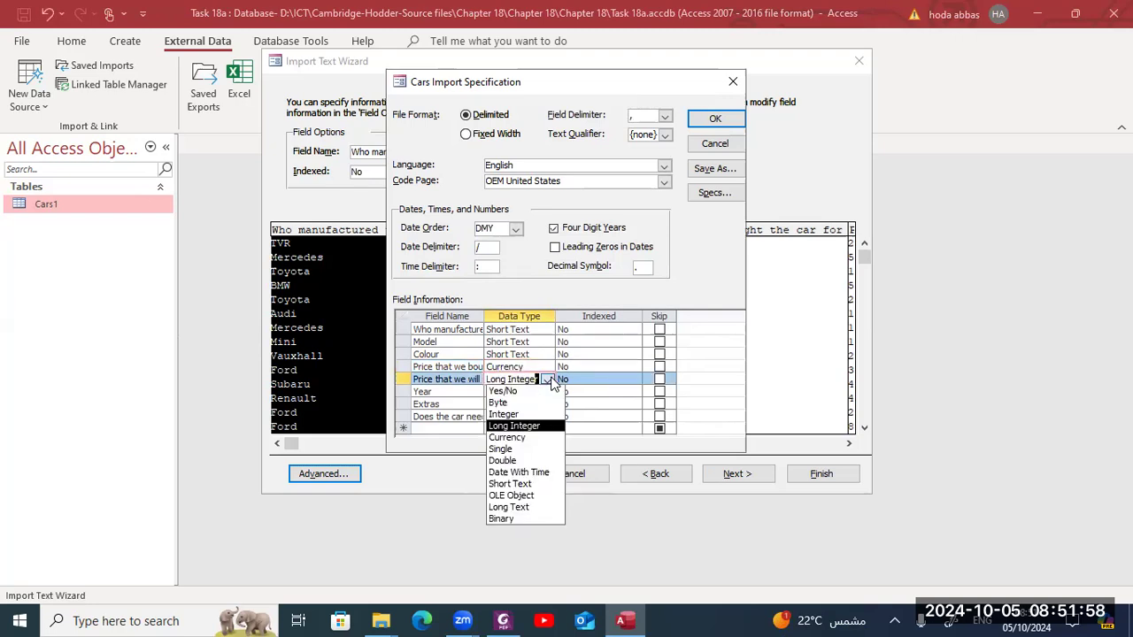
{"action": "left_click", "coordinate": [541, 437]}
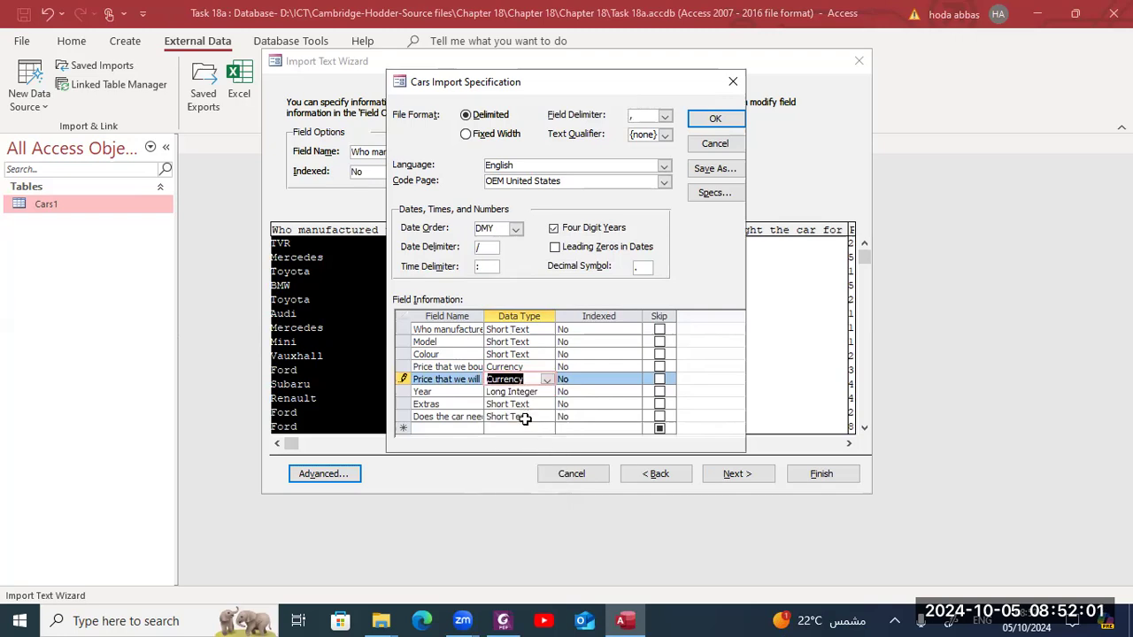
- Set the cleaning field's data type to Yes/No and confirm the import specification
{"action": "left_click", "coordinate": [526, 417]}
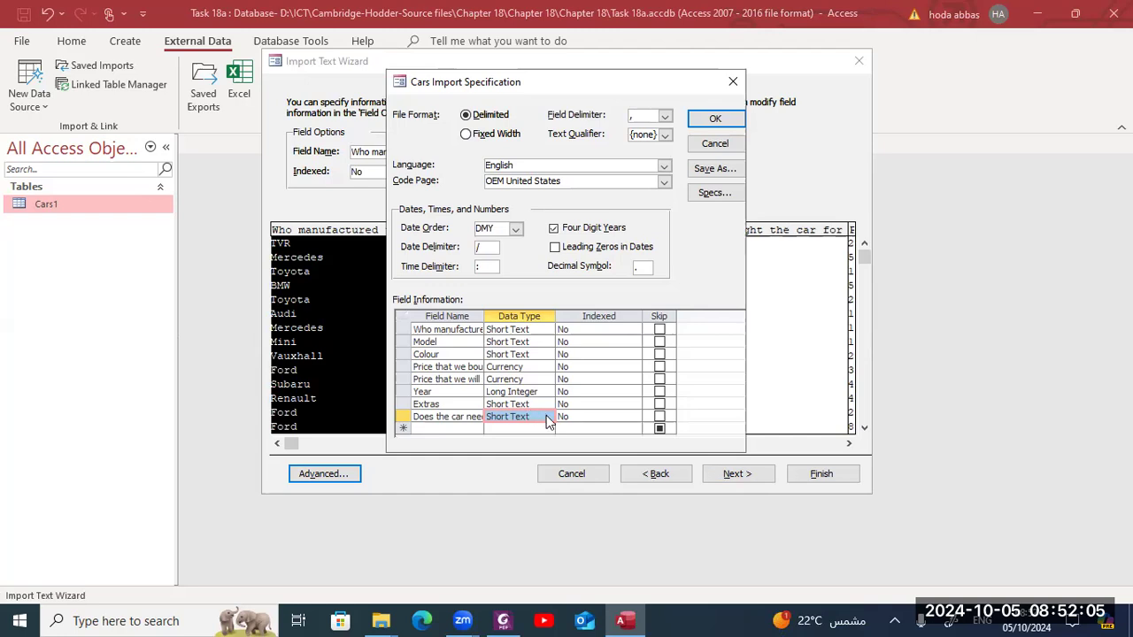
{"action": "left_click", "coordinate": [546, 416]}
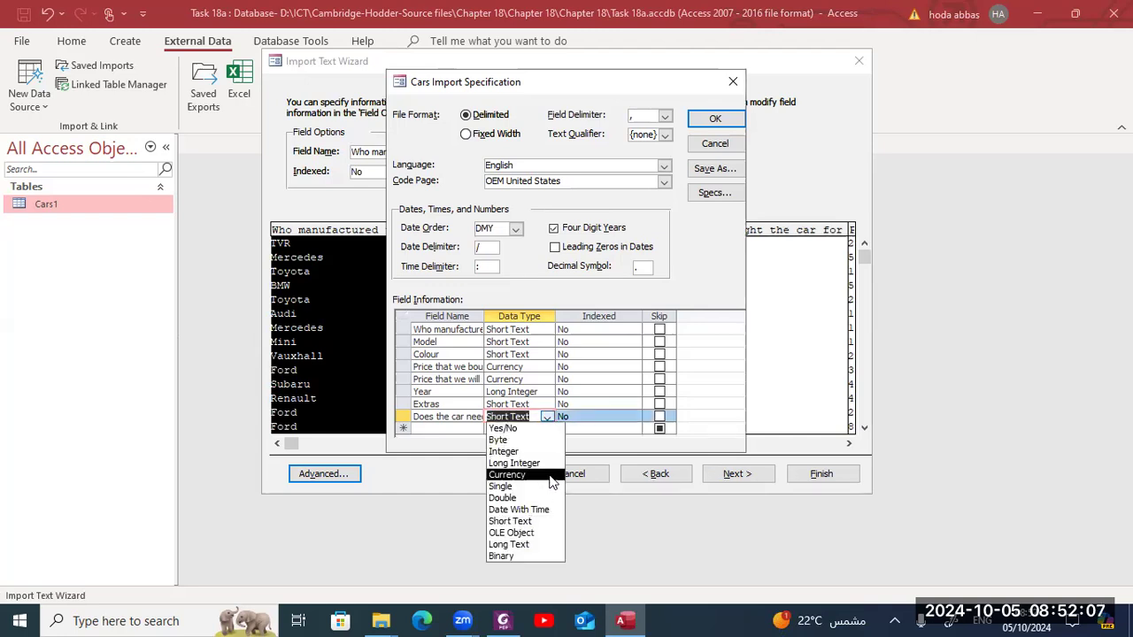
{"action": "left_click", "coordinate": [546, 430]}
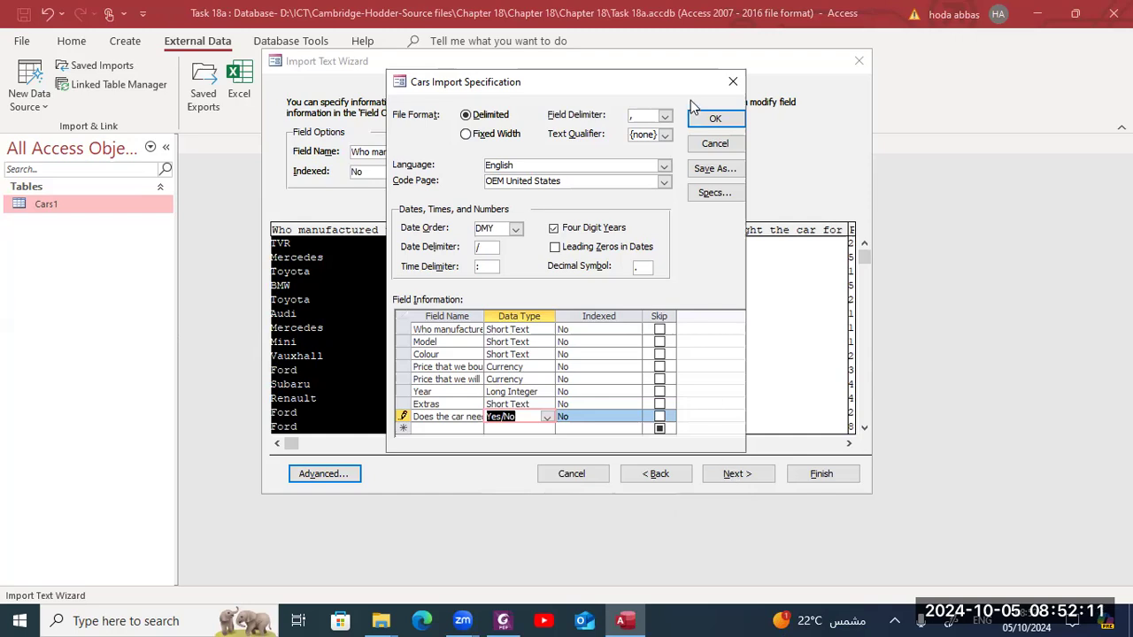
{"action": "left_click", "coordinate": [714, 119]}
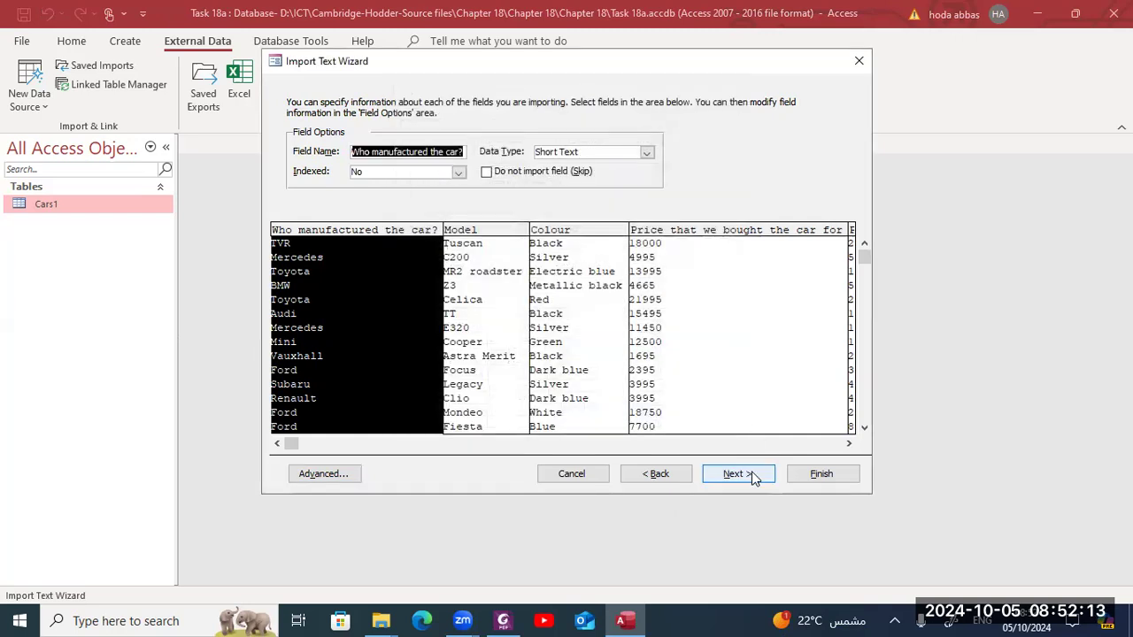
- Let Access add a primary key and finish importing into a table named Cars without saving import steps
{"action": "left_click", "coordinate": [751, 476]}
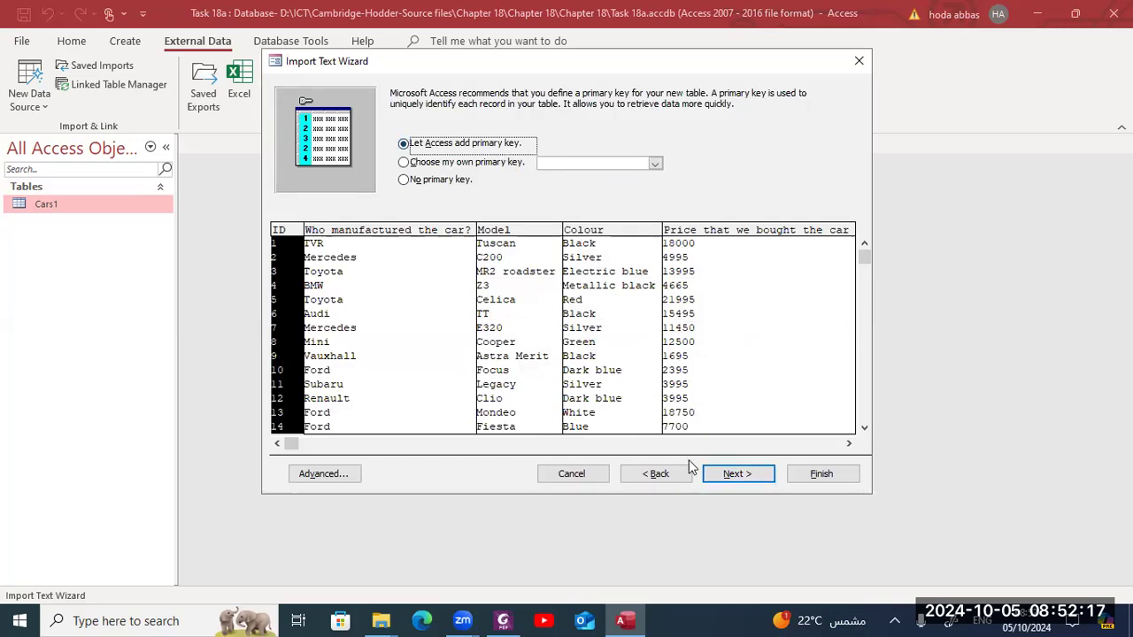
{"action": "left_click", "coordinate": [725, 475]}
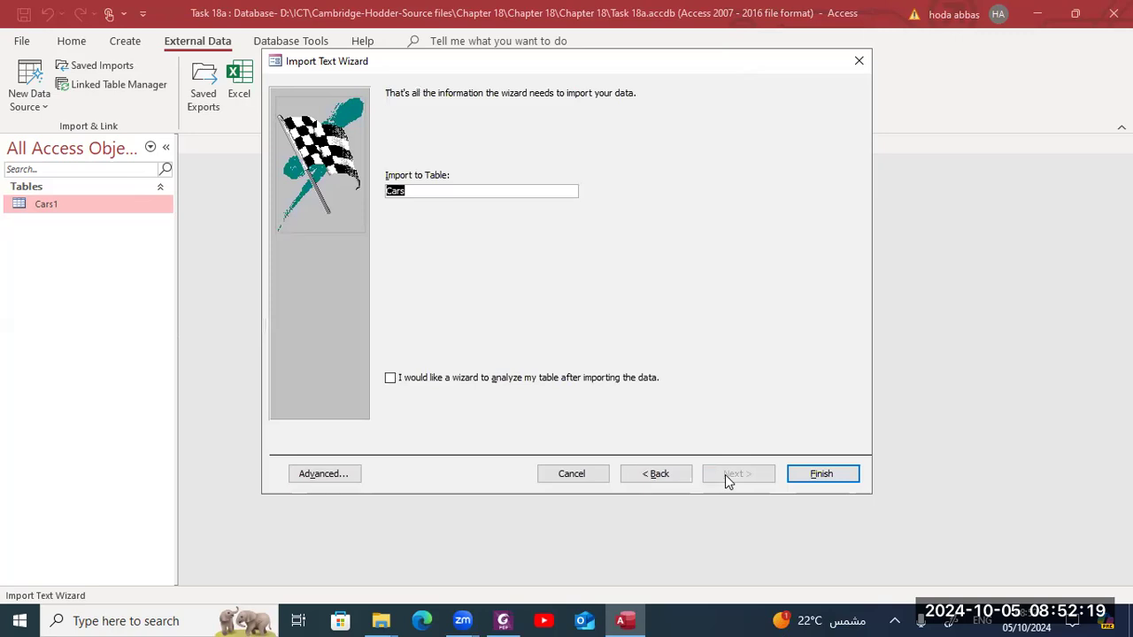
{"action": "left_click", "coordinate": [797, 476]}
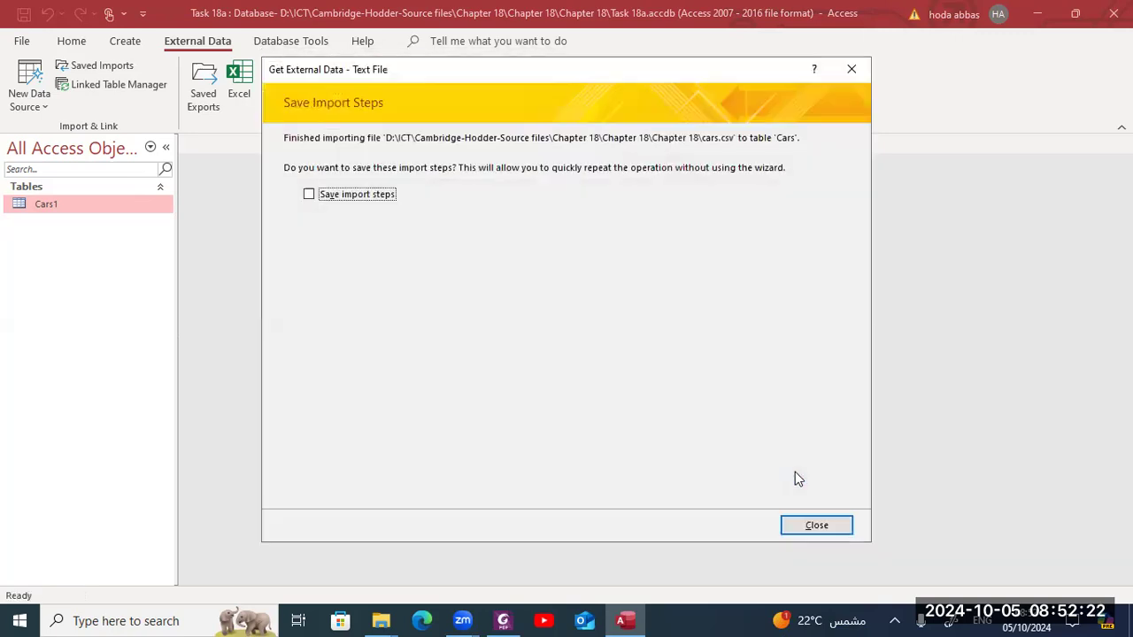
{"action": "left_click", "coordinate": [816, 525]}
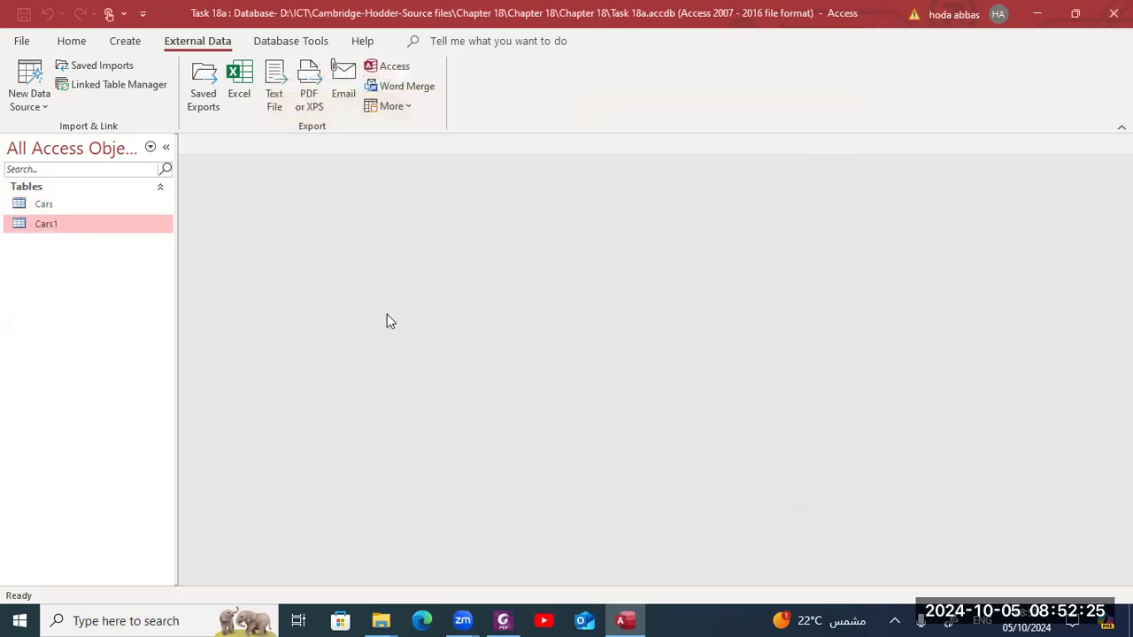
- Open the Cars table and switch it to Design view
{"action": "double_click", "coordinate": [154, 206]}
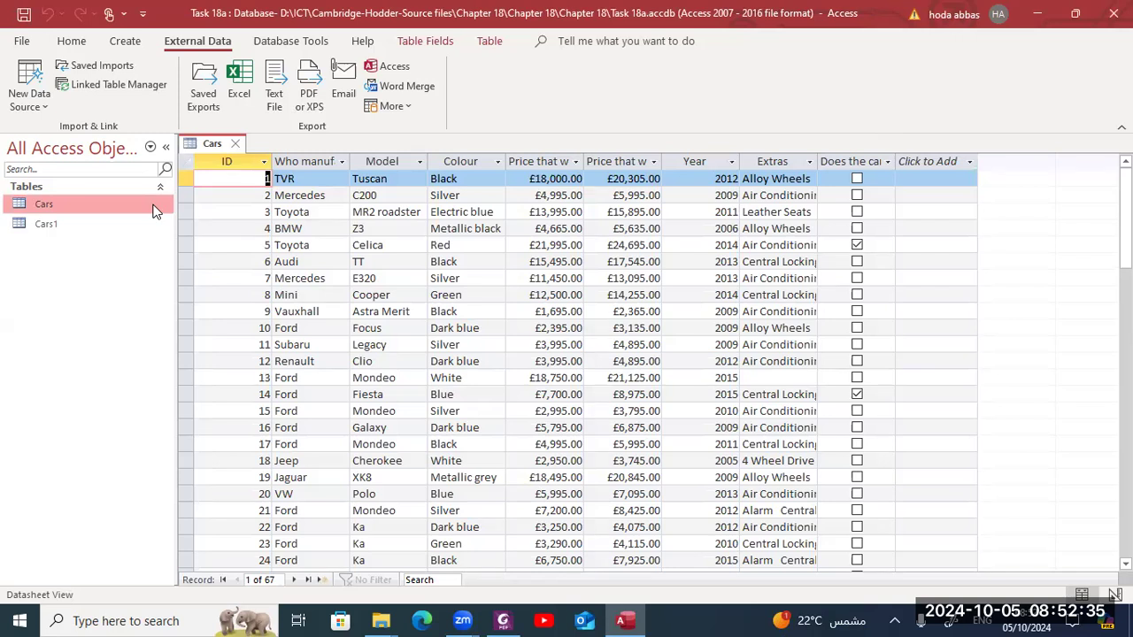
{"action": "left_click", "coordinate": [67, 42]}
{"action": "left_click", "coordinate": [23, 75]}
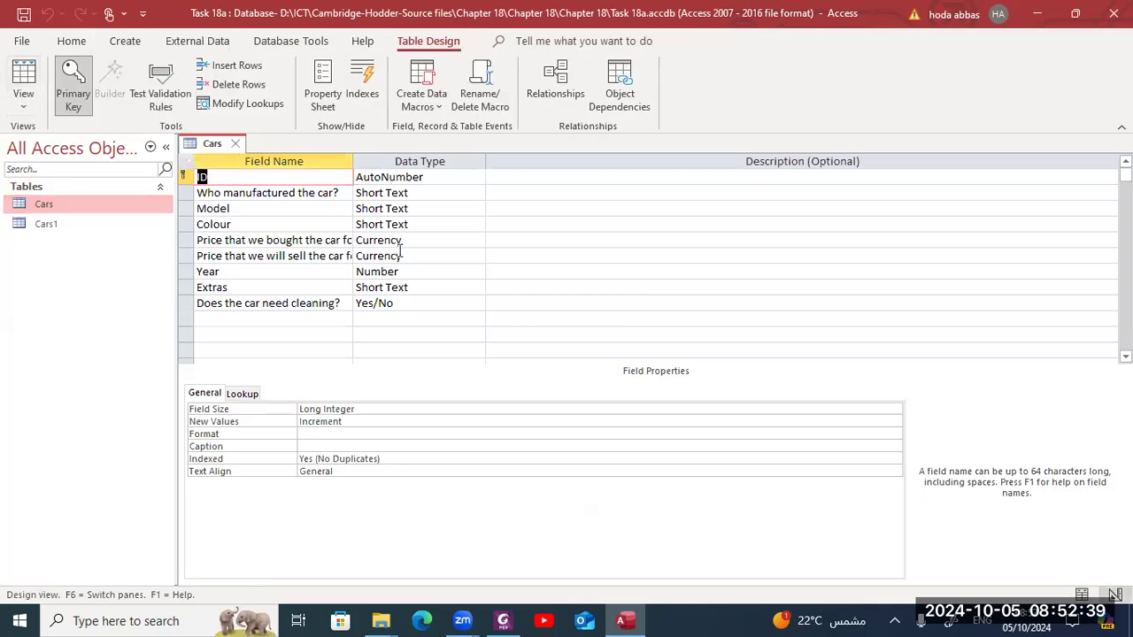
- Set the bought price field's format to Currency with 2 decimal places
{"action": "left_click", "coordinate": [419, 241]}
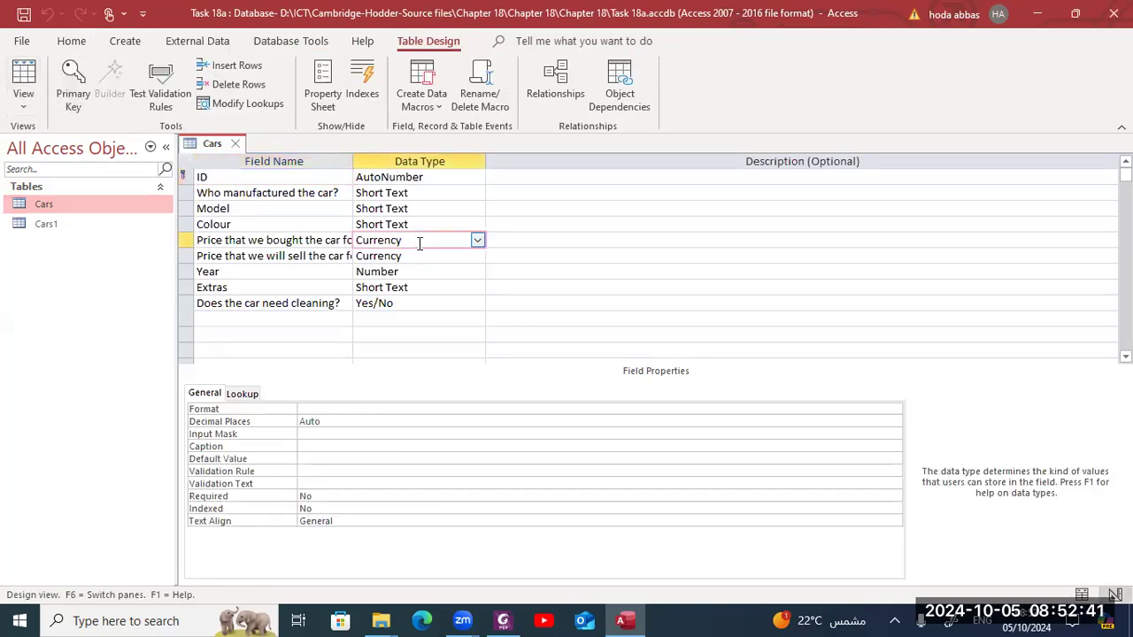
{"action": "left_click", "coordinate": [373, 410]}
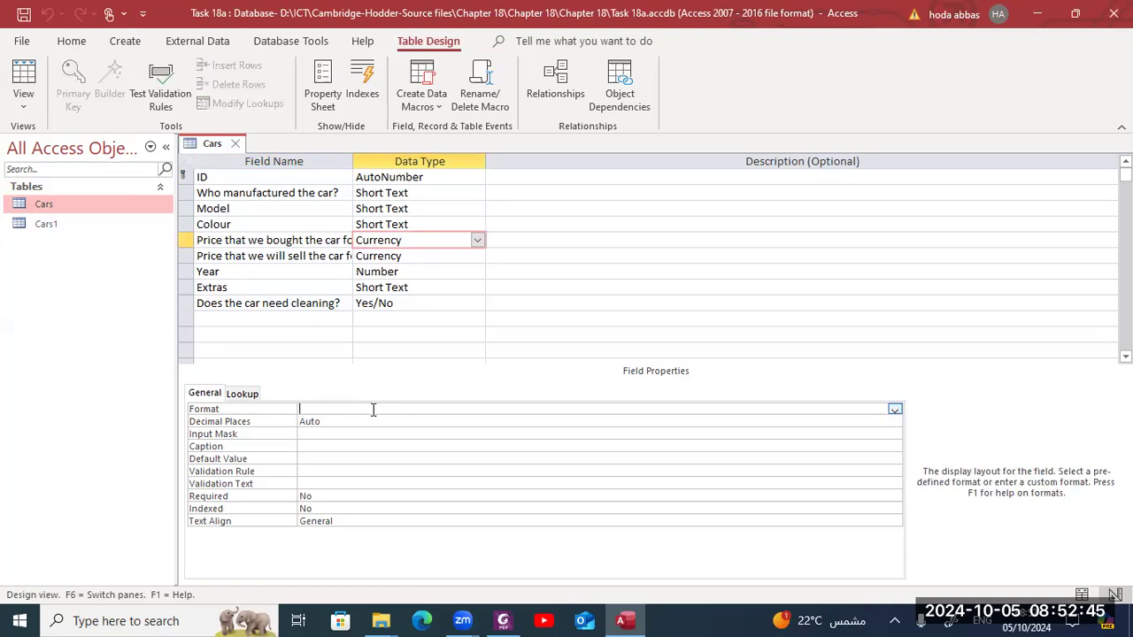
{"action": "left_click", "coordinate": [895, 411]}
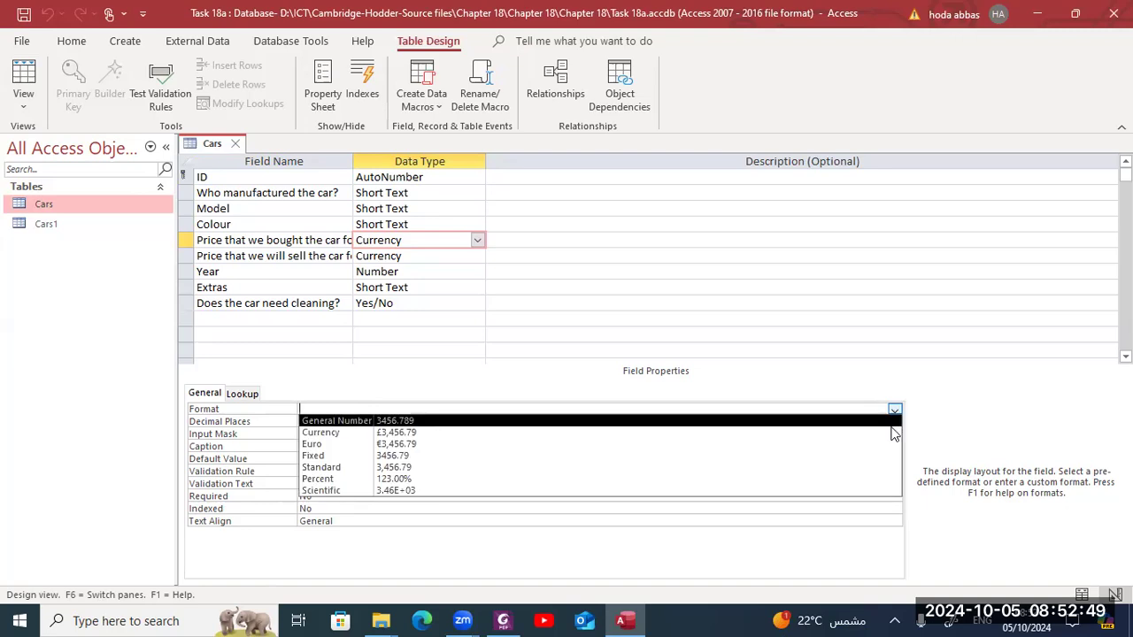
{"action": "left_click", "coordinate": [890, 433]}
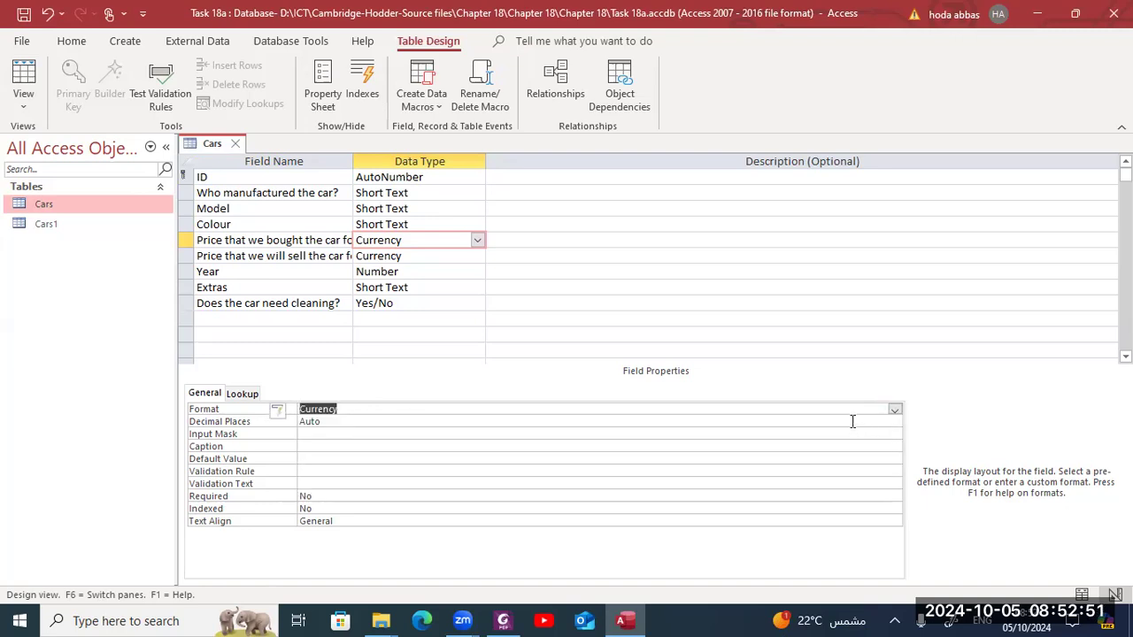
{"action": "left_click", "coordinate": [852, 421]}
{"action": "left_click", "coordinate": [895, 423]}
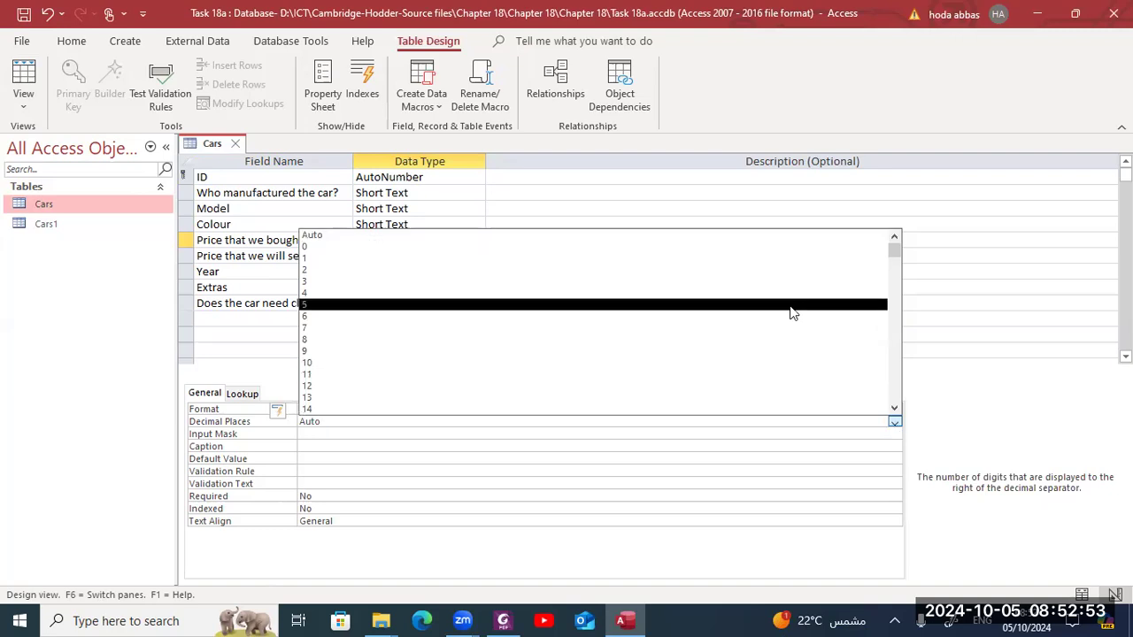
{"action": "left_click", "coordinate": [777, 270]}
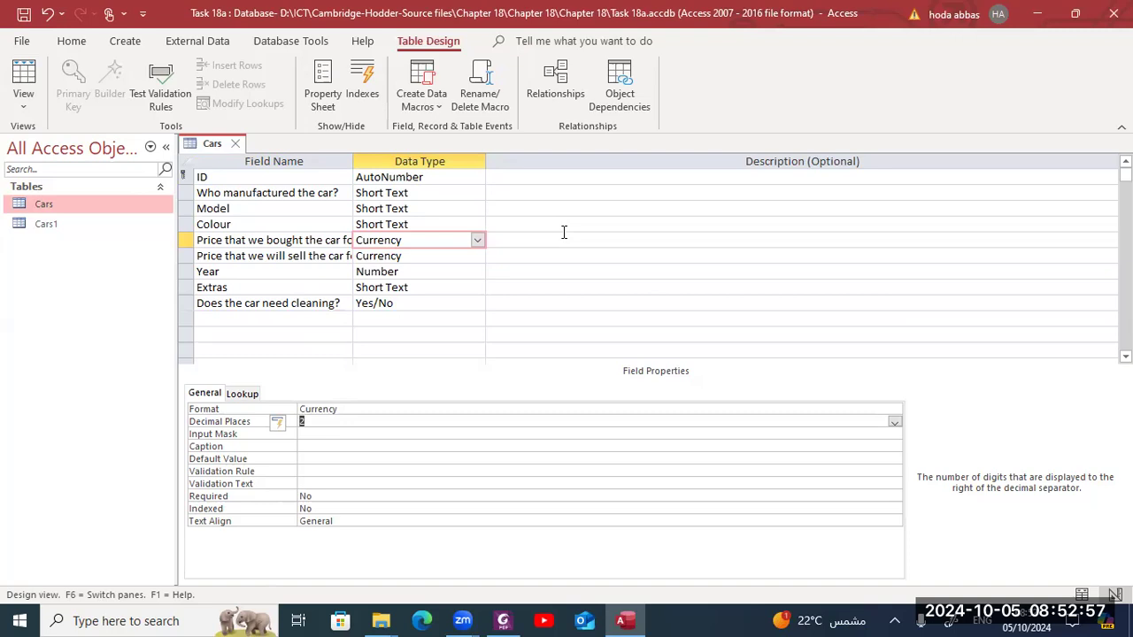
- Set the sell price field's format to Currency with 2 decimal places
{"action": "left_click", "coordinate": [466, 257]}
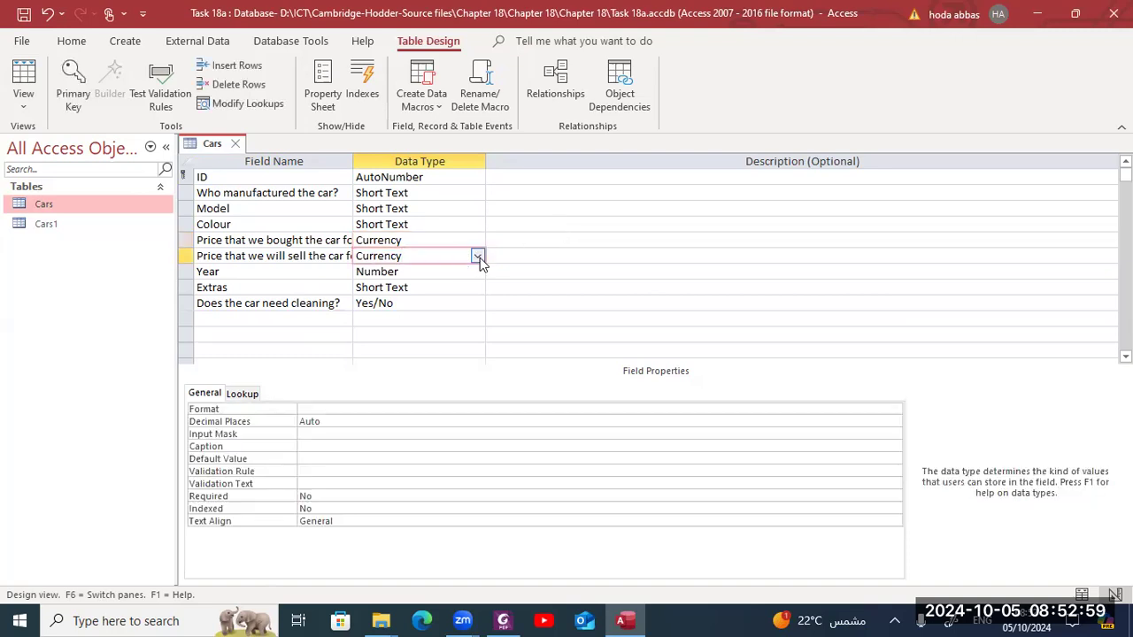
{"action": "left_click", "coordinate": [502, 409]}
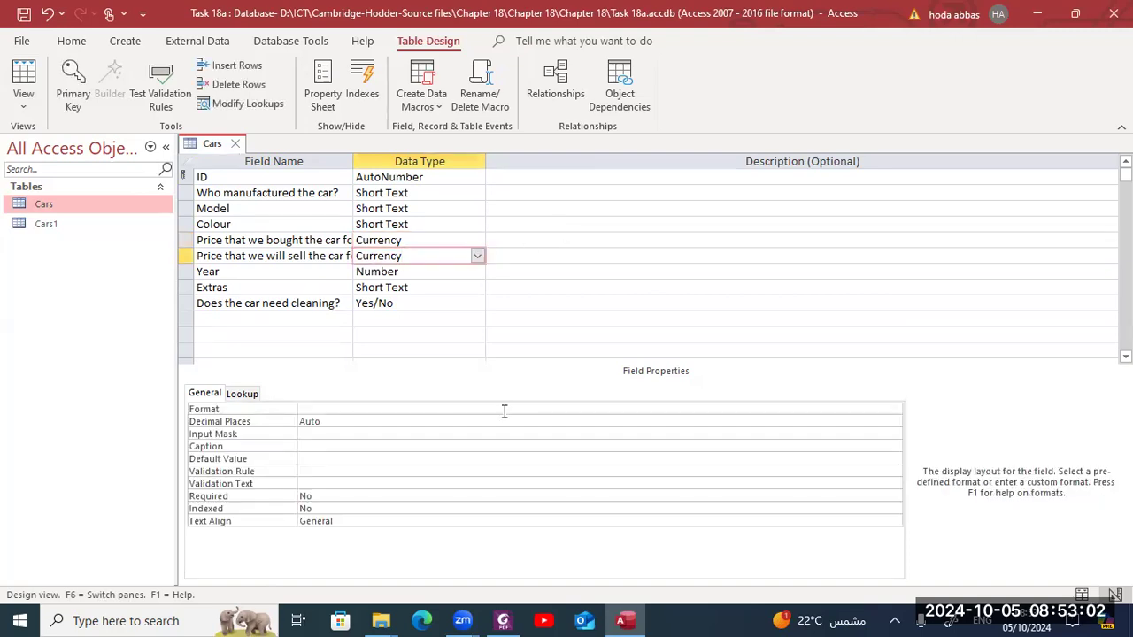
{"action": "left_click", "coordinate": [894, 412]}
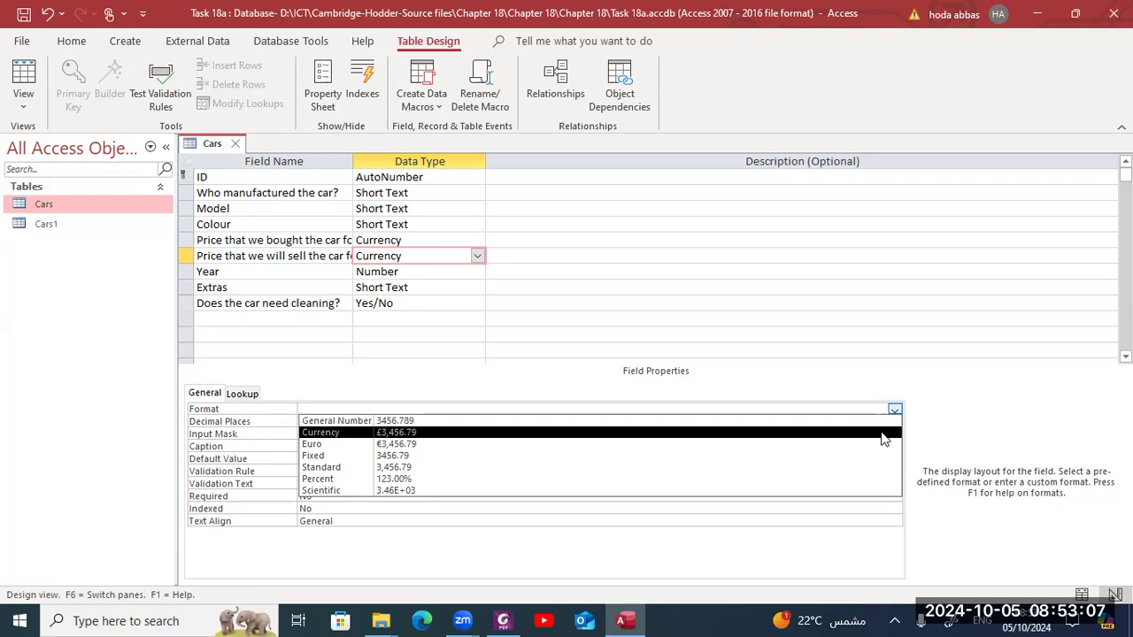
{"action": "left_click", "coordinate": [883, 432]}
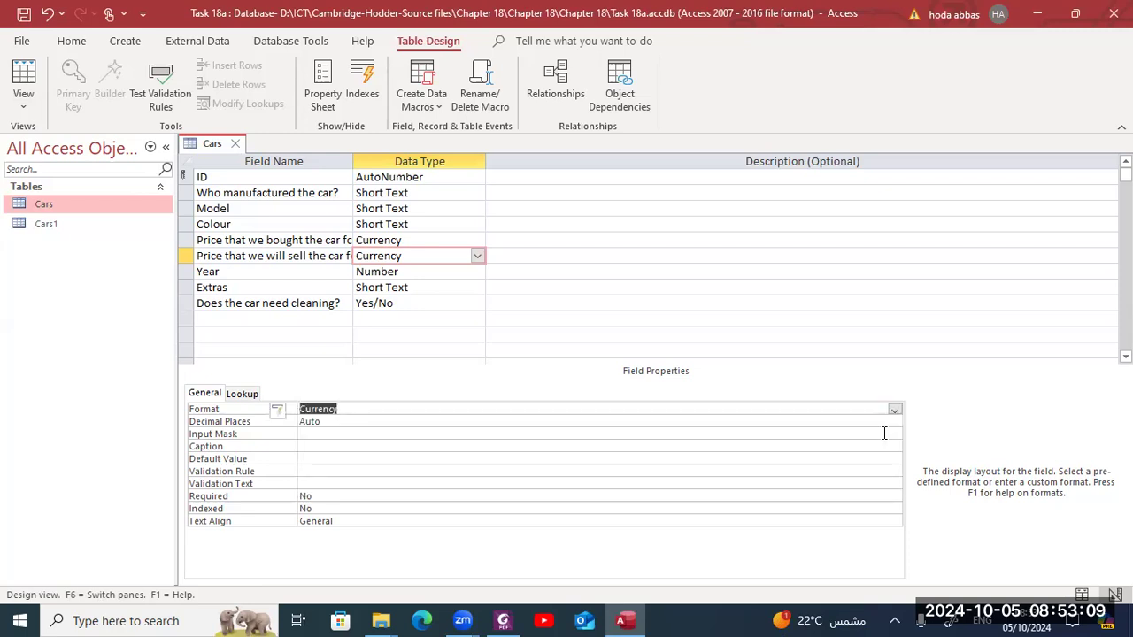
{"action": "left_click", "coordinate": [771, 422]}
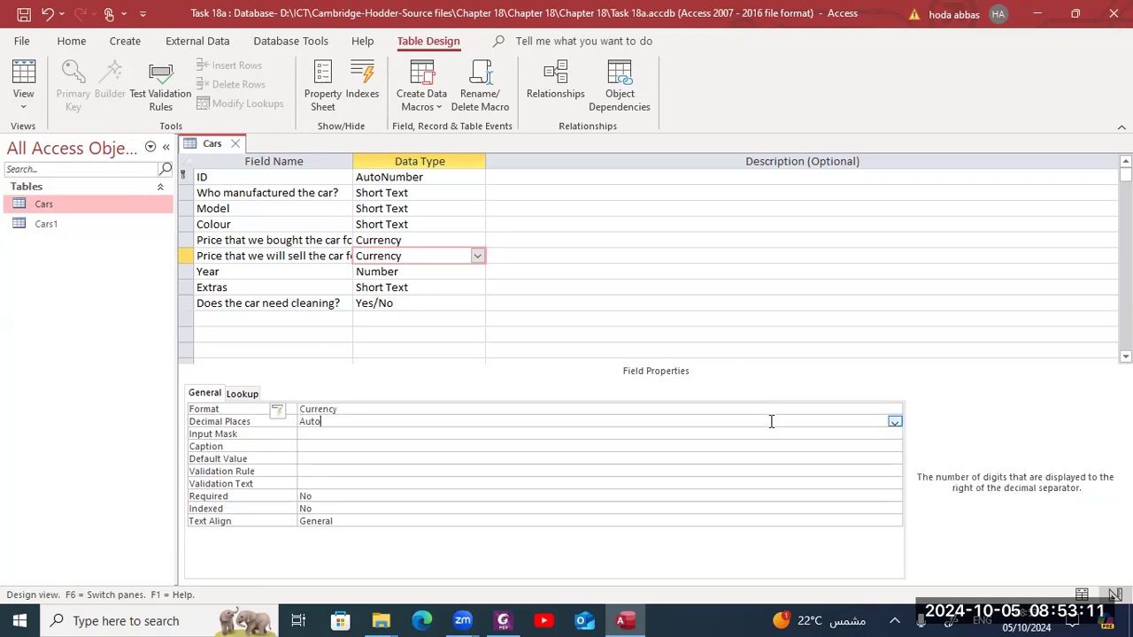
{"action": "left_click", "coordinate": [895, 423]}
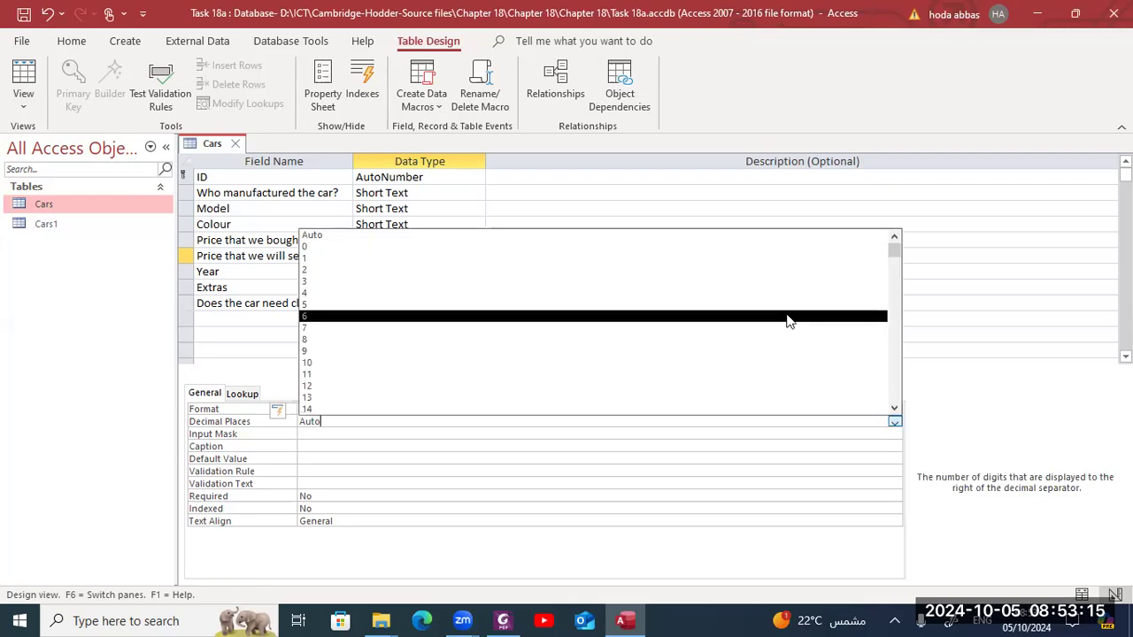
{"action": "left_click", "coordinate": [769, 274]}
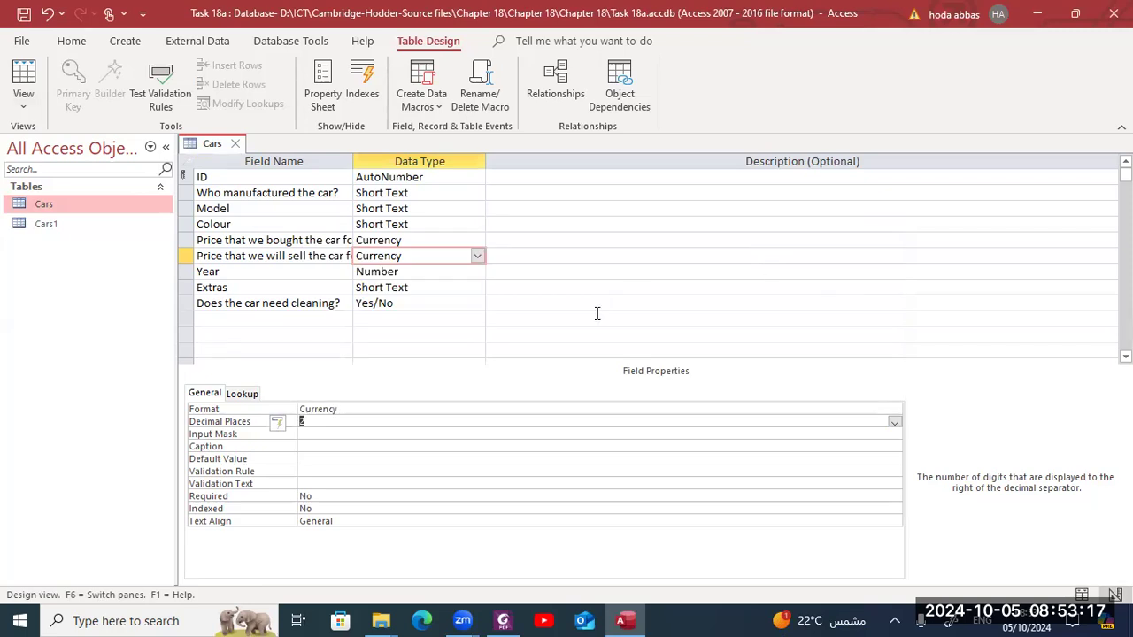
- Set the cleaning field's format to Yes/No and its lookup display control to Text Box
{"action": "left_click", "coordinate": [476, 304]}
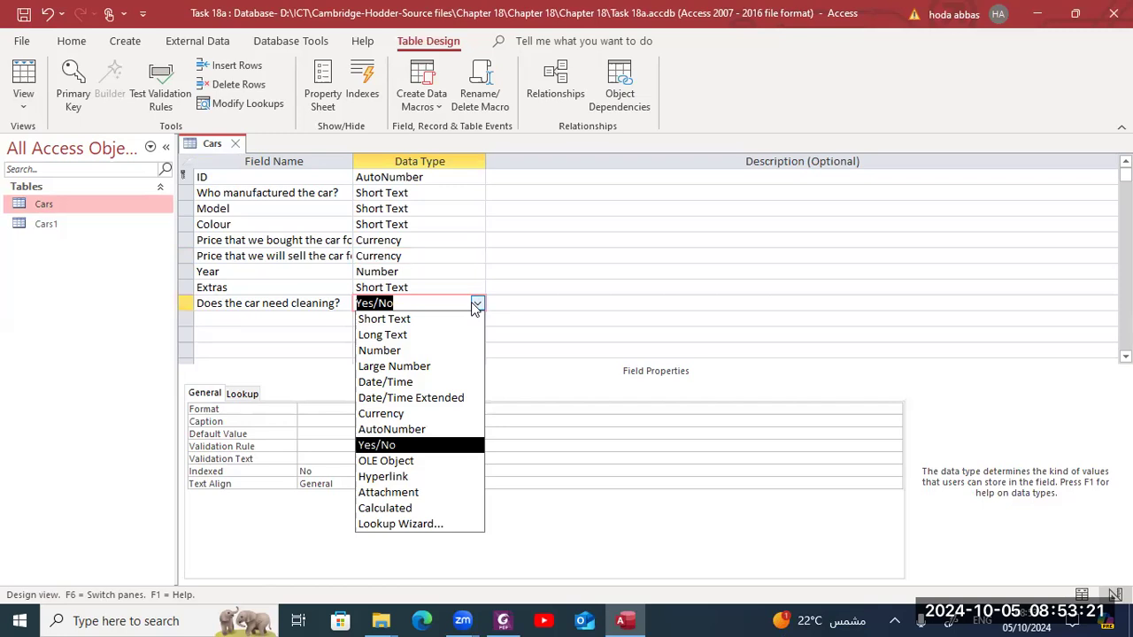
{"action": "left_click", "coordinate": [330, 408]}
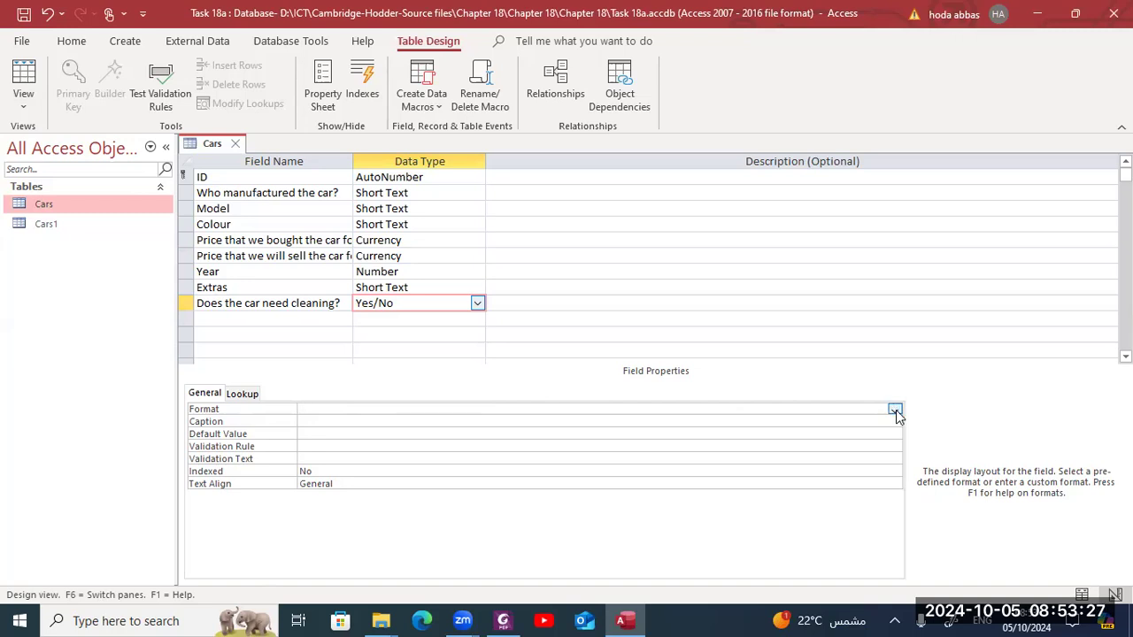
{"action": "left_click", "coordinate": [895, 410]}
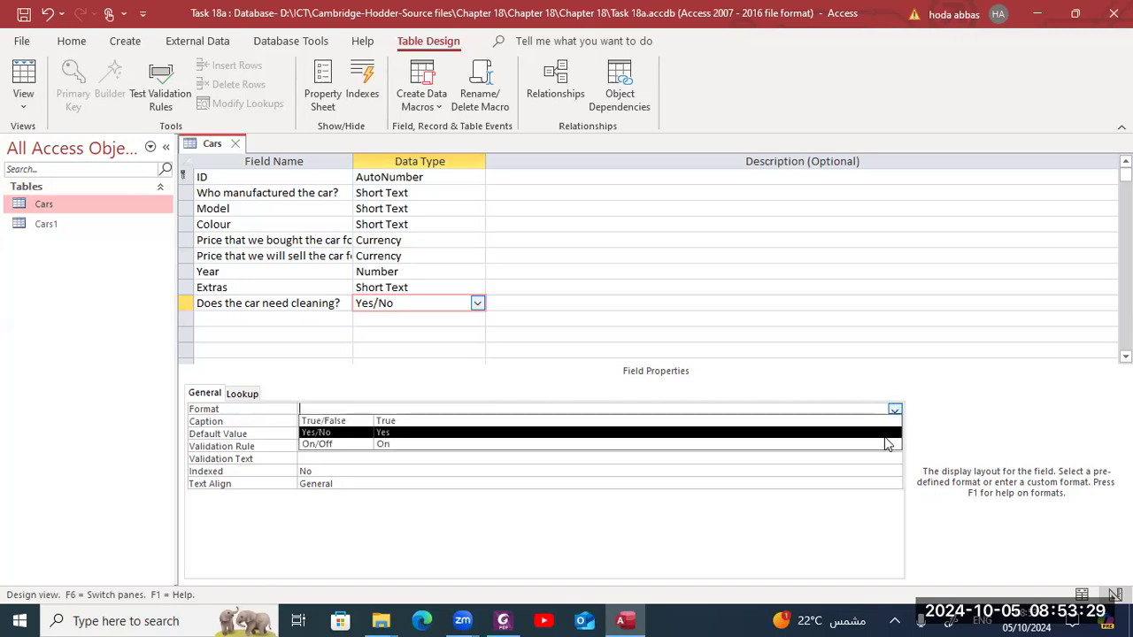
{"action": "left_click", "coordinate": [884, 434]}
{"action": "left_click", "coordinate": [244, 395]}
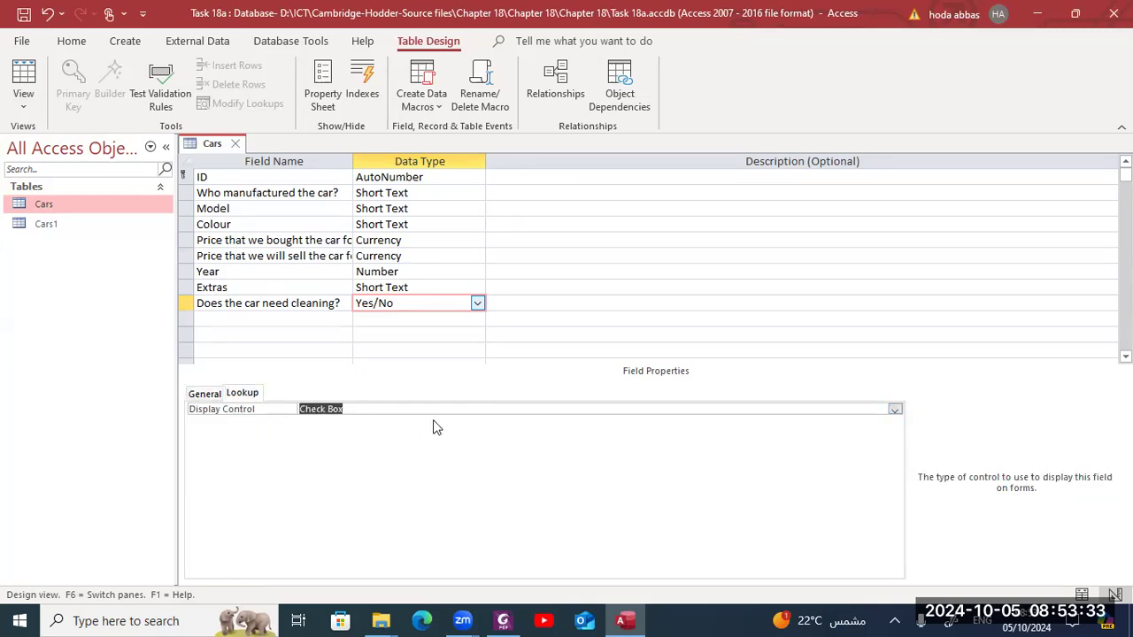
{"action": "left_click", "coordinate": [895, 410]}
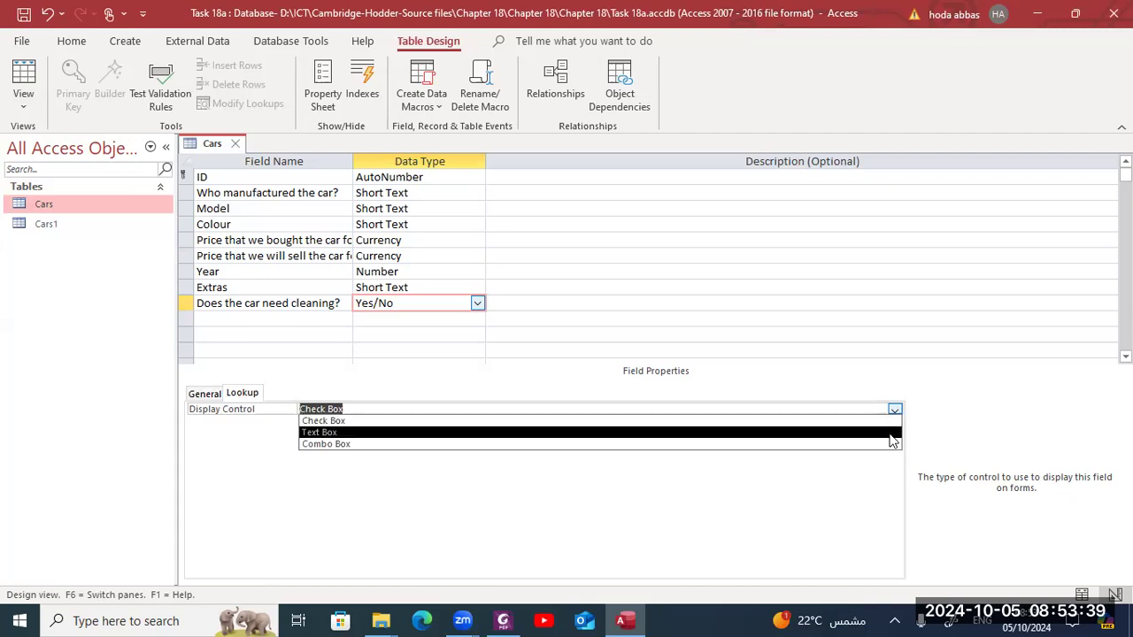
{"action": "left_click", "coordinate": [892, 434]}
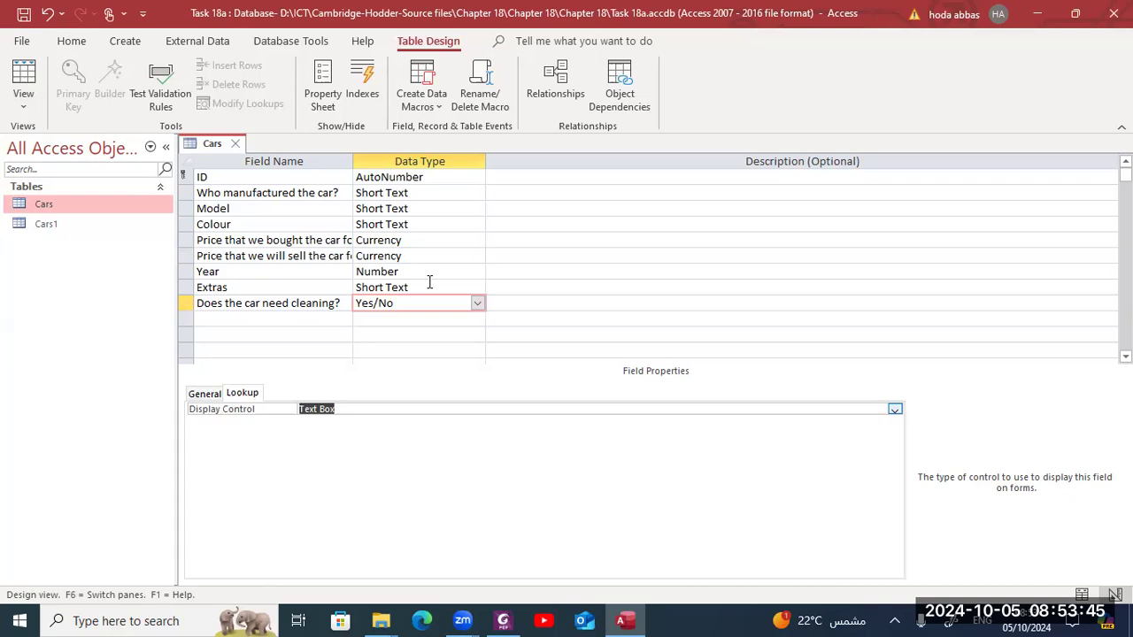
- Save the Cars table and widen the Field Name column to fit
{"action": "left_click", "coordinate": [19, 18]}
{"action": "double_click", "coordinate": [353, 162]}
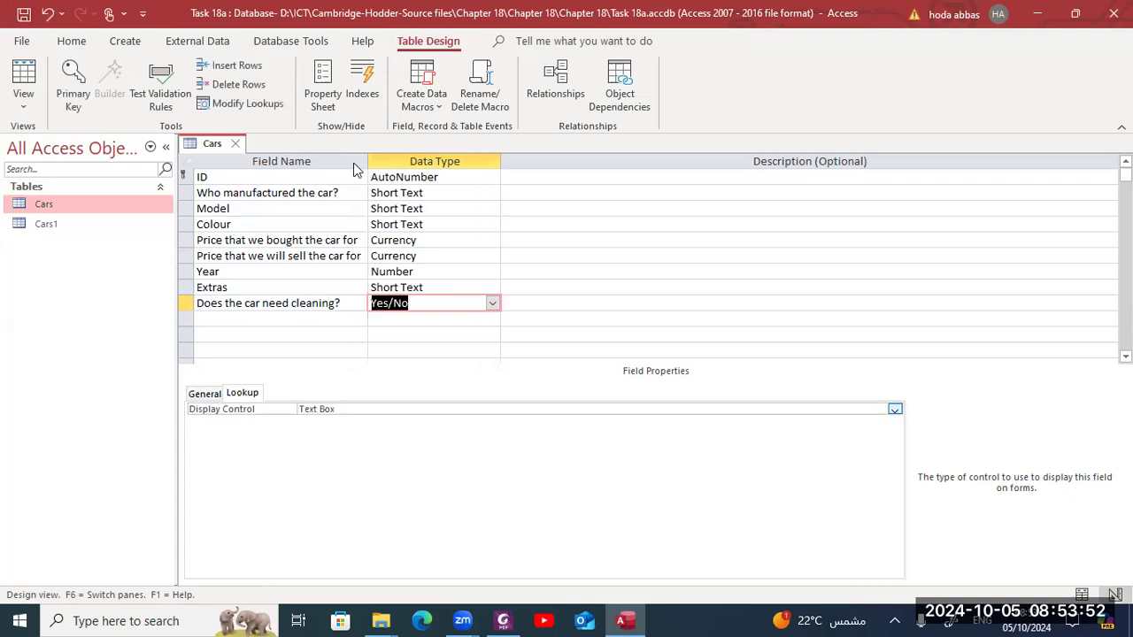
- Rename the 'Who manufactured the car?' field to Manufacturer
{"action": "left_click", "coordinate": [242, 178]}
{"action": "left_click", "coordinate": [235, 192]}
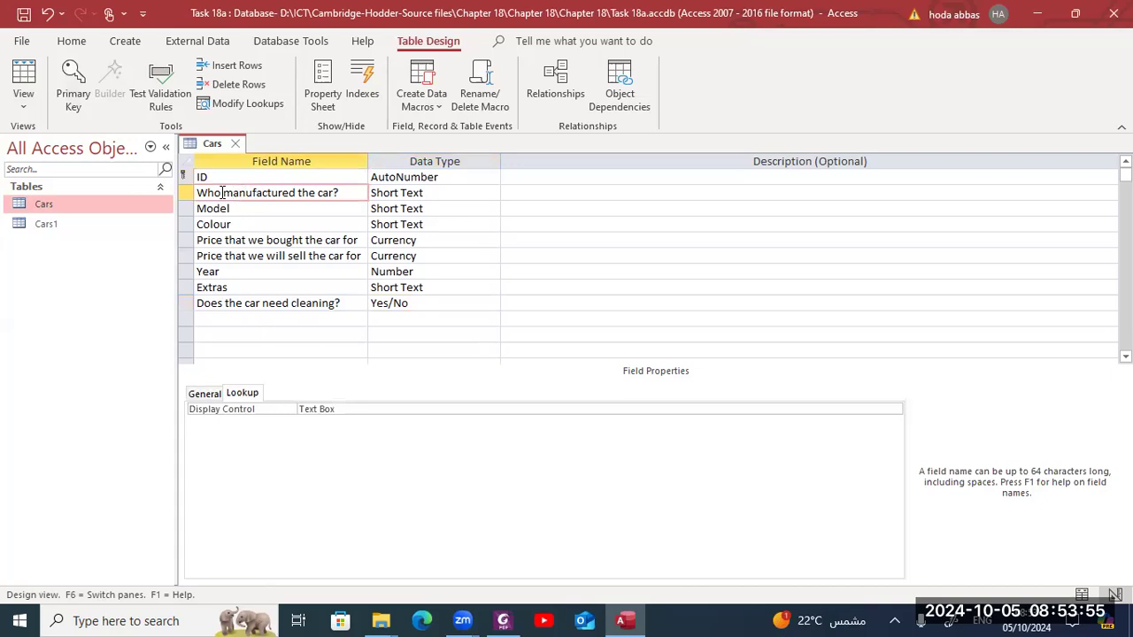
{"action": "key", "text": "BackSpace"}
{"action": "key", "text": "BackSpace"}
{"action": "key", "text": "BackSpace"}
{"action": "key", "text": "BackSpace"}
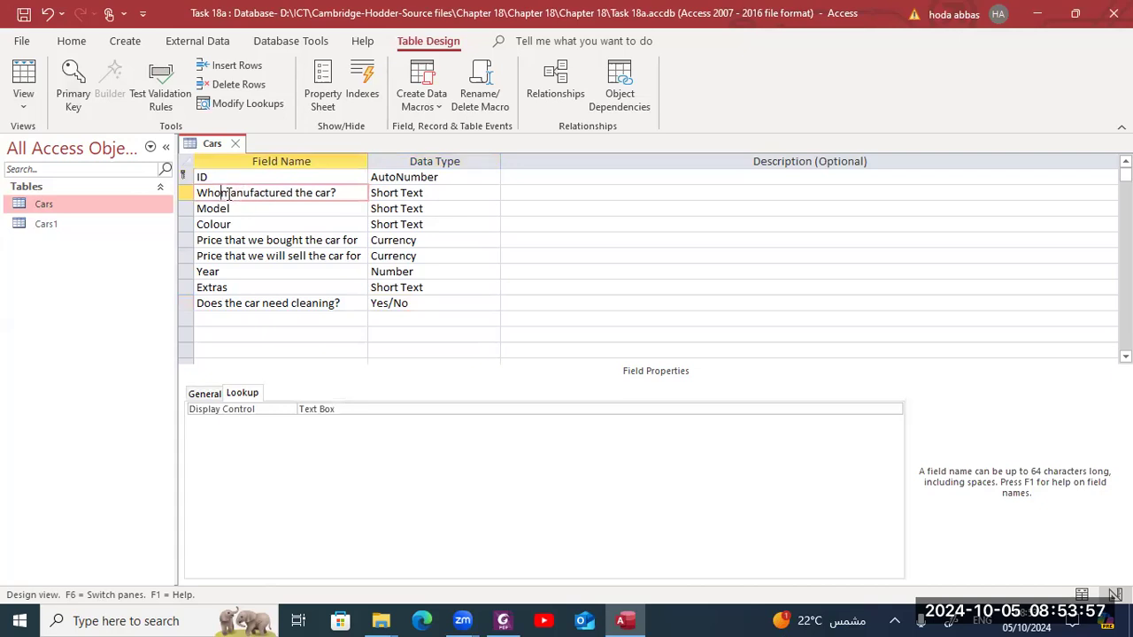
{"action": "key", "text": "Delete"}
{"action": "type", "text": "M"}
{"action": "left_click", "coordinate": [271, 193]}
{"action": "key", "text": "BackSpace"}
{"action": "key", "text": "shift+End"}
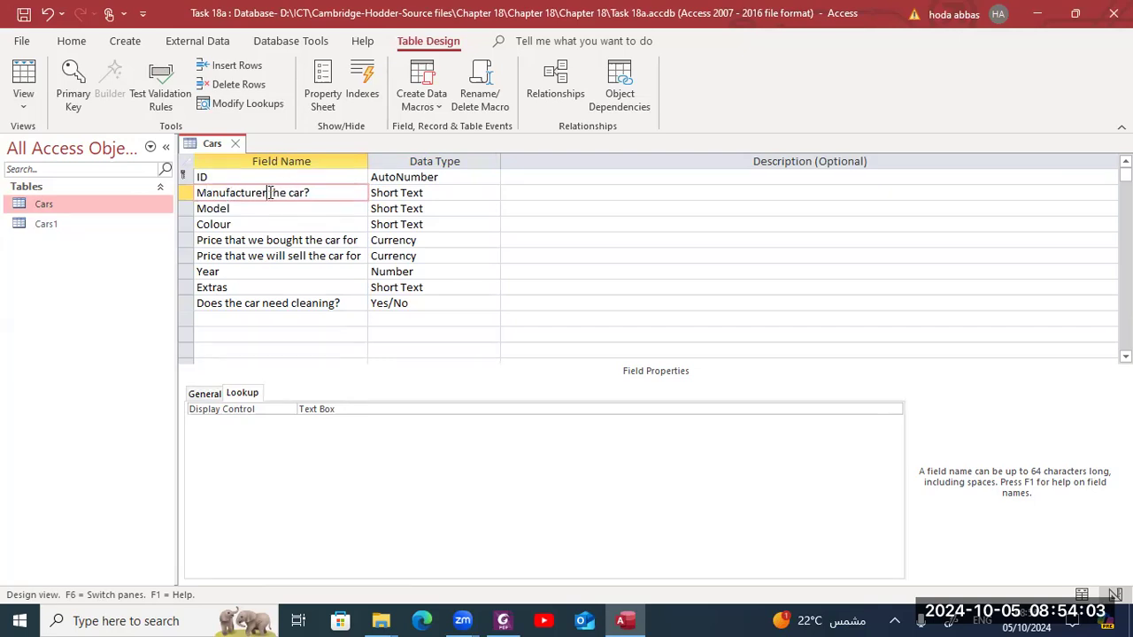
{"action": "type", "text": "r"}
- Rename the bought price field to PPrice and the sell price field to SPrice
{"action": "left_click", "coordinate": [201, 240]}
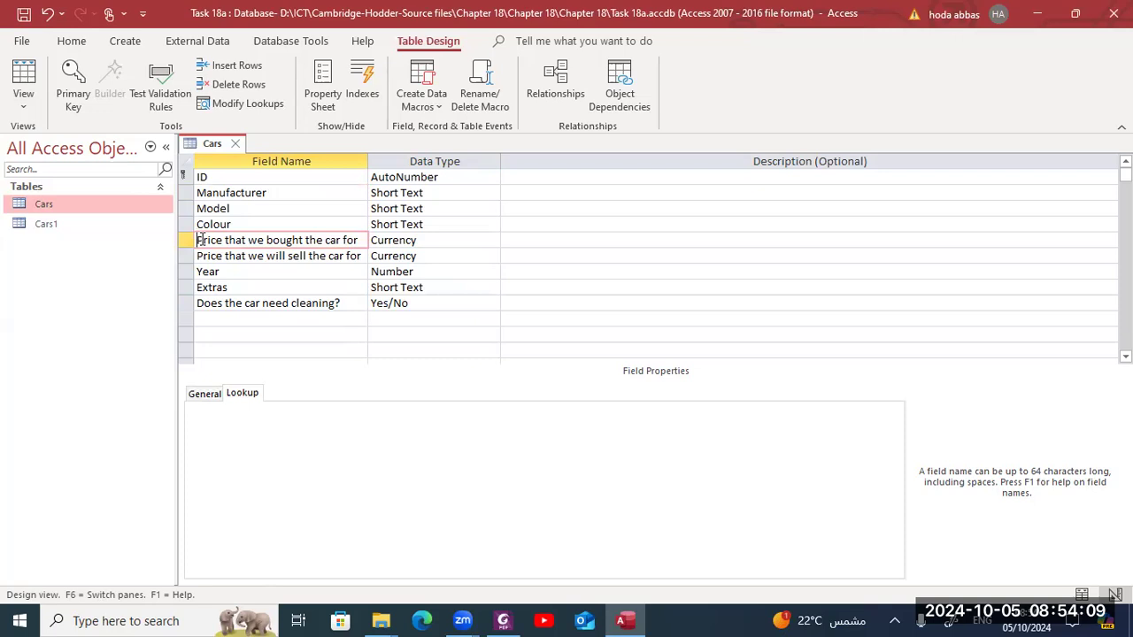
{"action": "type", "text": "F"}
{"action": "key", "text": "BackSpace"}
{"action": "type", "text": "P"}
{"action": "left_click", "coordinate": [199, 256]}
{"action": "type", "text": "S"}
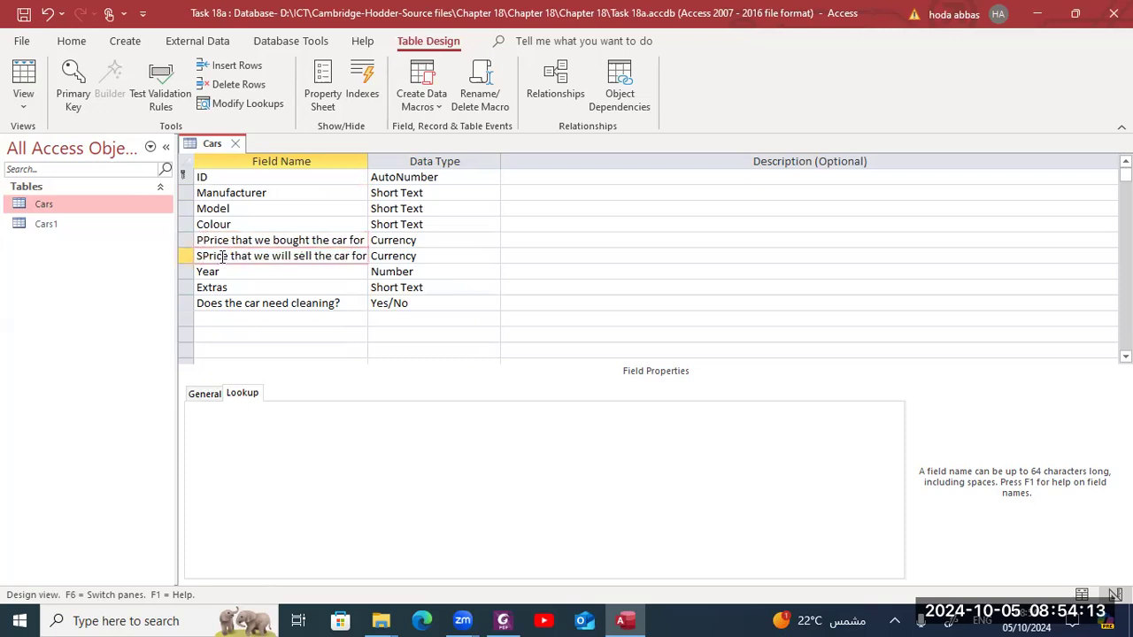
{"action": "left_click", "coordinate": [232, 240]}
{"action": "key", "text": "Delete"}
{"action": "key", "text": "Delete"}
{"action": "key", "text": "Delete"}
{"action": "key", "text": "Delete"}
{"action": "key", "text": "Delete"}
{"action": "key", "text": "Delete"}
{"action": "key", "text": "Delete"}
{"action": "key", "text": "Delete"}
{"action": "key", "text": "Delete"}
{"action": "key", "text": "Delete"}
{"action": "key", "text": "Delete"}
{"action": "key", "text": "Delete"}
{"action": "key", "text": "Delete"}
{"action": "key", "text": "Delete"}
{"action": "key", "text": "Delete"}
{"action": "key", "text": "Delete"}
{"action": "key", "text": "Delete"}
{"action": "key", "text": "Delete"}
{"action": "key", "text": "Delete"}
{"action": "key", "text": "Delete"}
{"action": "key", "text": "Delete"}
{"action": "key", "text": "Delete"}
{"action": "key", "text": "Delete"}
{"action": "key", "text": "Delete"}
{"action": "left_click", "coordinate": [230, 255]}
{"action": "key", "text": "Delete"}
{"action": "key", "text": "Delete"}
{"action": "key", "text": "Delete"}
{"action": "key", "text": "Delete"}
{"action": "key", "text": "Delete"}
{"action": "key", "text": "Delete"}
{"action": "key", "text": "Delete"}
{"action": "key", "text": "Delete"}
{"action": "key", "text": "Delete"}
{"action": "key", "text": "Delete"}
{"action": "key", "text": "Delete"}
{"action": "key", "text": "Delete"}
{"action": "key", "text": "Delete"}
{"action": "key", "text": "Delete"}
{"action": "key", "text": "Delete"}
{"action": "key", "text": "Delete"}
{"action": "key", "text": "Delete"}
{"action": "key", "text": "Delete"}
{"action": "key", "text": "Delete"}
{"action": "key", "text": "Delete"}
{"action": "key", "text": "Delete"}
{"action": "key", "text": "Delete"}
{"action": "key", "text": "Delete"}
{"action": "key", "text": "Delete"}
{"action": "key", "text": "Delete"}
{"action": "key", "text": "Delete"}
{"action": "key", "text": "Delete"}
{"action": "key", "text": "Delete"}
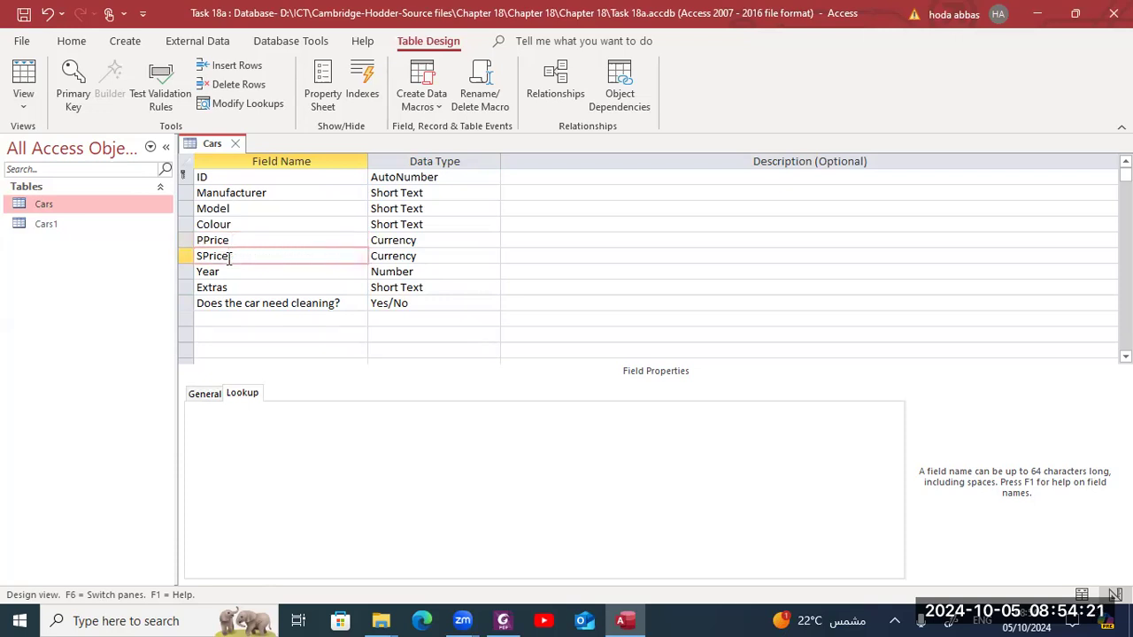
- Rename the 'Does the car need cleaning?' field to Clean
{"action": "left_click", "coordinate": [224, 302]}
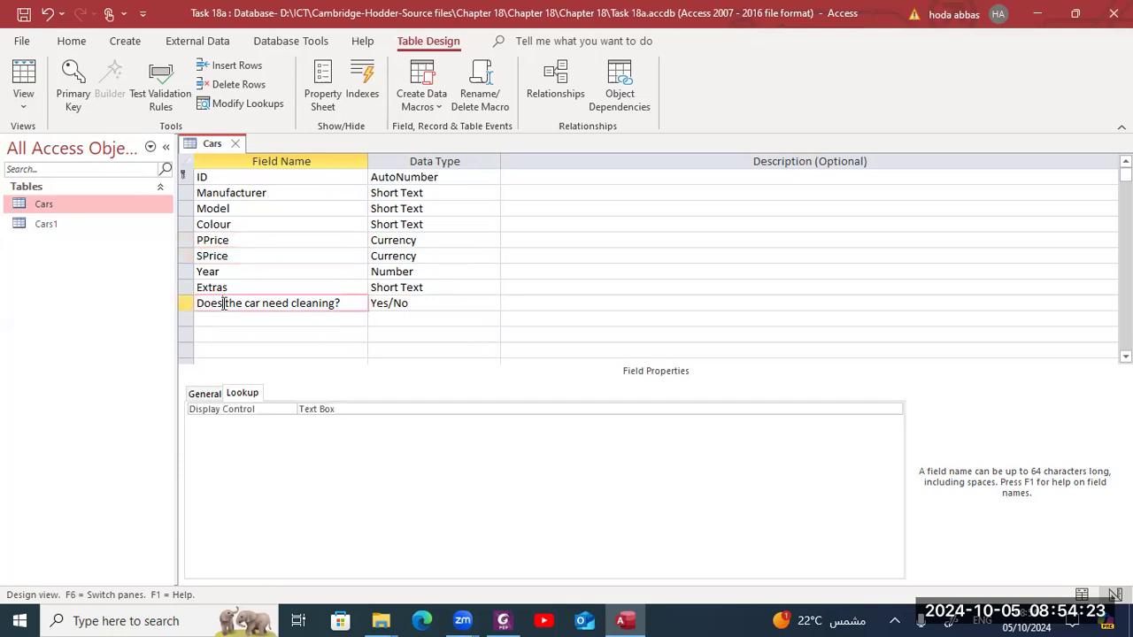
{"action": "double_click", "coordinate": [224, 304]}
{"action": "left_click", "coordinate": [224, 304]}
{"action": "key", "text": "BackSpace"}
{"action": "key", "text": "BackSpace"}
{"action": "key", "text": "BackSpace"}
{"action": "key", "text": "BackSpace"}
{"action": "key", "text": "Delete"}
{"action": "key", "text": "Delete"}
{"action": "key", "text": "Delete"}
{"action": "key", "text": "Delete"}
{"action": "key", "text": "Delete"}
{"action": "key", "text": "Delete"}
{"action": "key", "text": "Delete"}
{"action": "key", "text": "Delete"}
{"action": "key", "text": "Delete"}
{"action": "key", "text": "Delete"}
{"action": "key", "text": "Delete"}
{"action": "key", "text": "Delete"}
{"action": "key", "text": "Delete"}
{"action": "key", "text": "Delete"}
{"action": "key", "text": "Delete"}
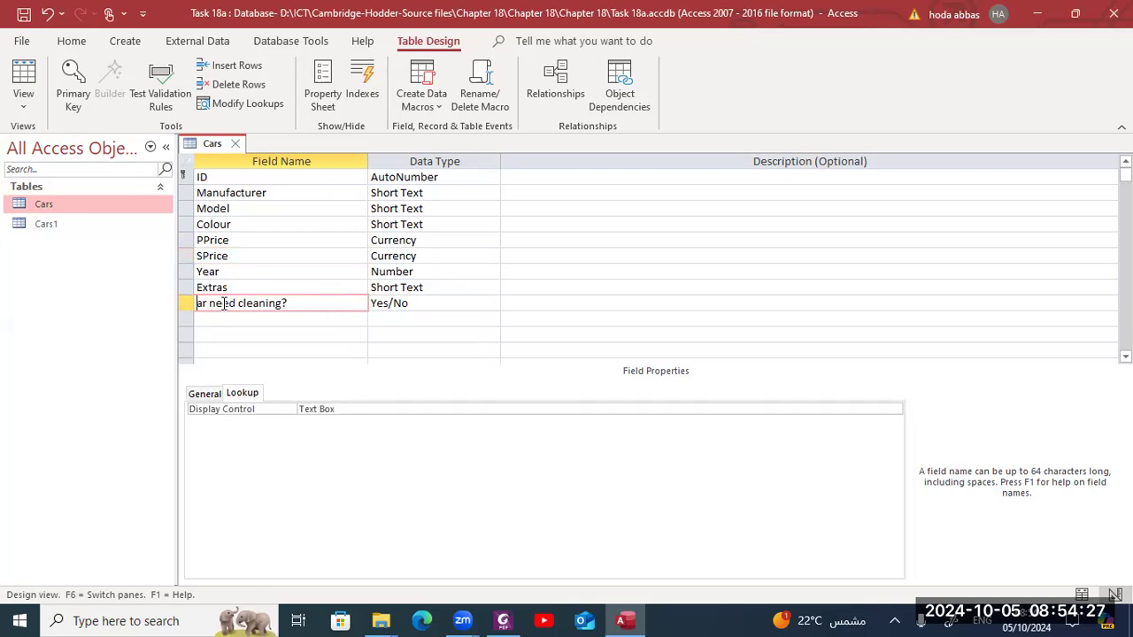
{"action": "type", "text": "C"}
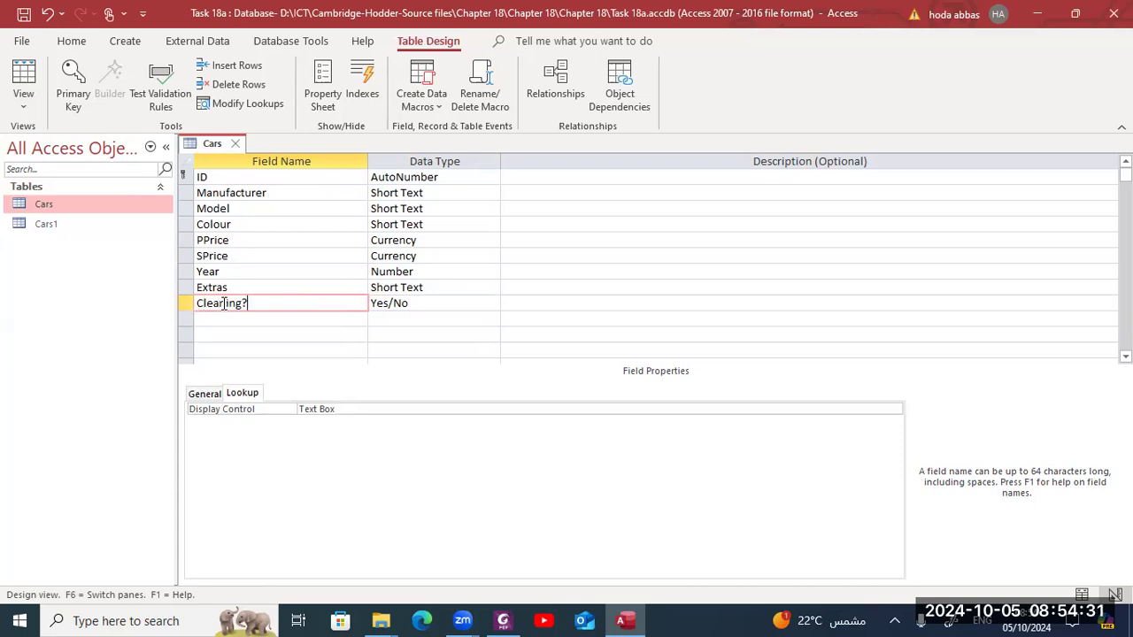
{"action": "key", "text": "BackSpace"}
{"action": "key", "text": "BackSpace"}
{"action": "key", "text": "BackSpace"}
{"action": "key", "text": "BackSpace"}
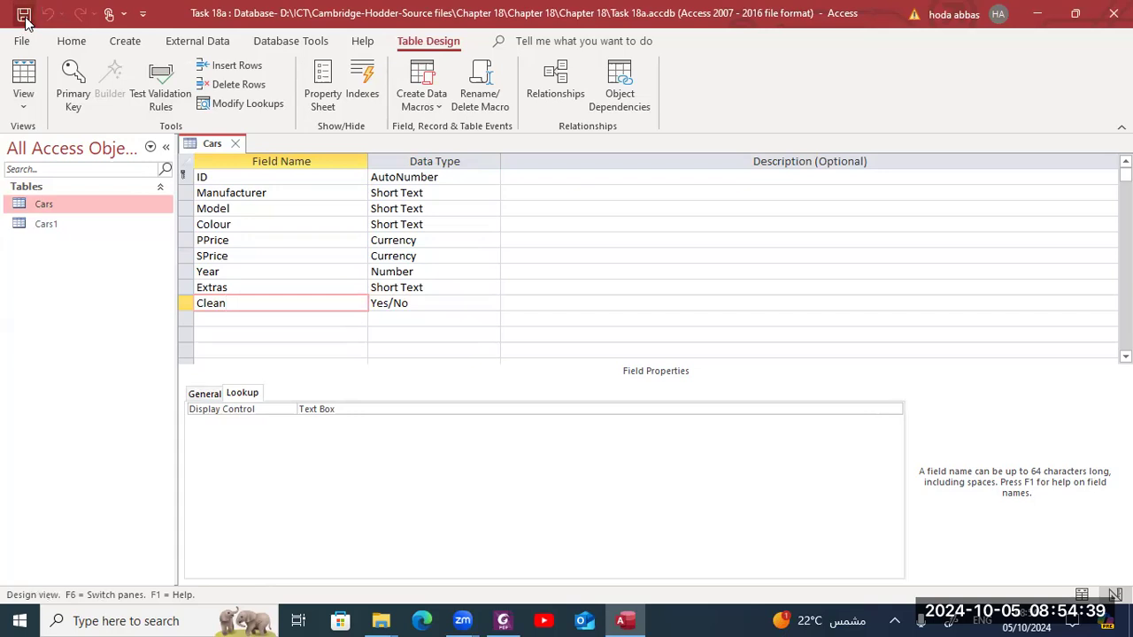
- Switch the Cars table to Datasheet view and fit all column widths to their contents
{"action": "left_click", "coordinate": [24, 80]}
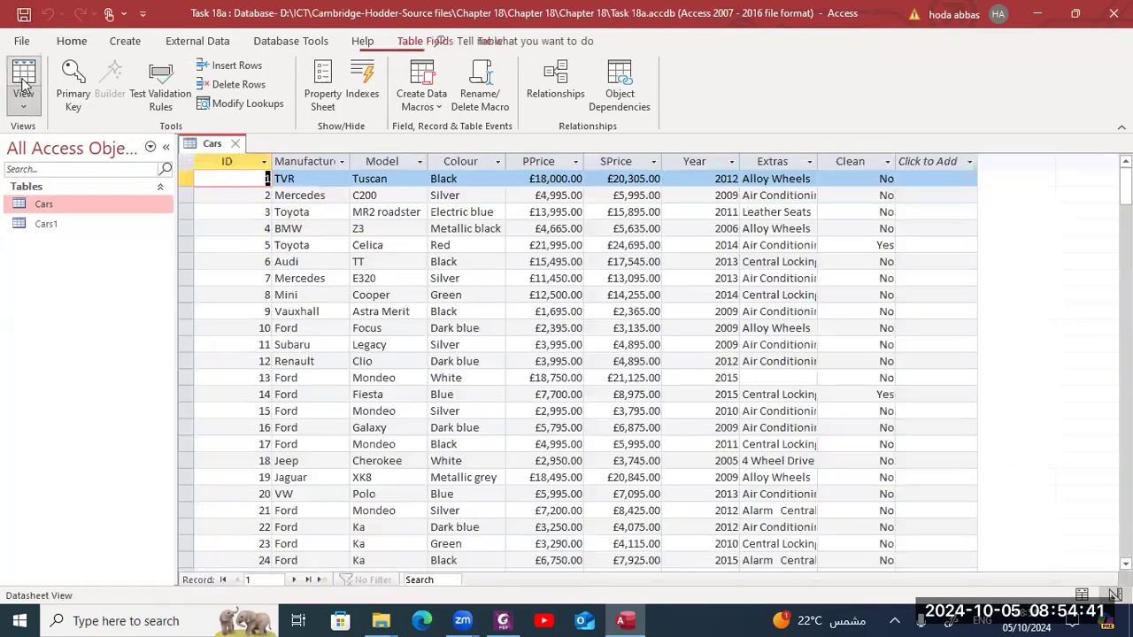
{"action": "left_click", "coordinate": [184, 161]}
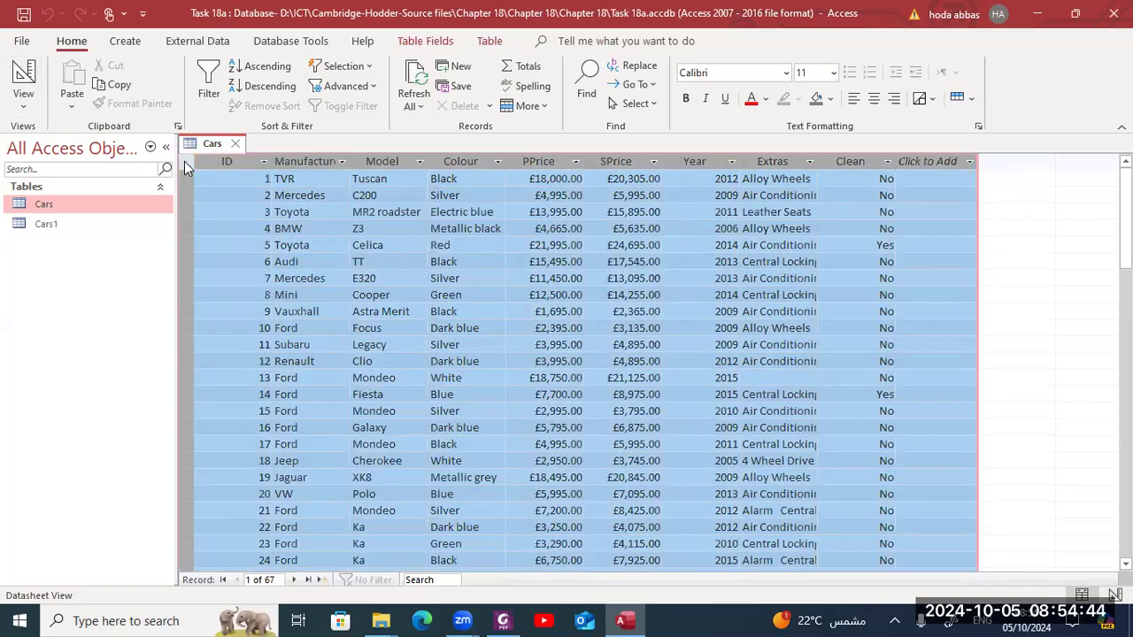
{"action": "double_click", "coordinate": [274, 161]}
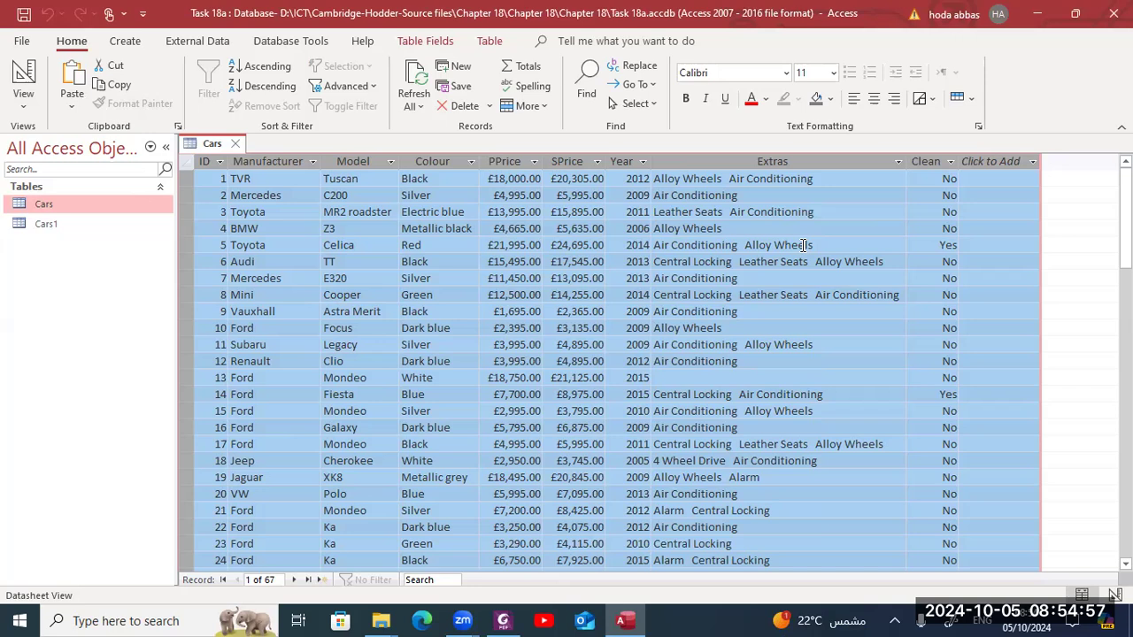
- Select the Clean, SPrice and PPrice columns in turn to check their contents
{"action": "left_click", "coordinate": [925, 168]}
{"action": "left_click", "coordinate": [925, 163]}
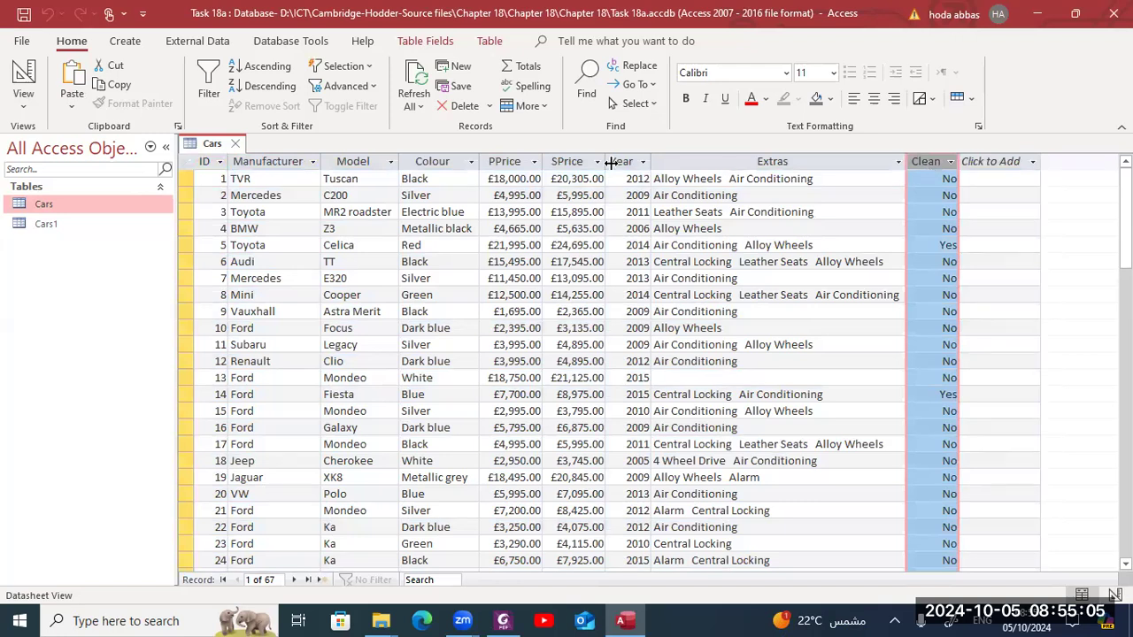
{"action": "left_click", "coordinate": [582, 162]}
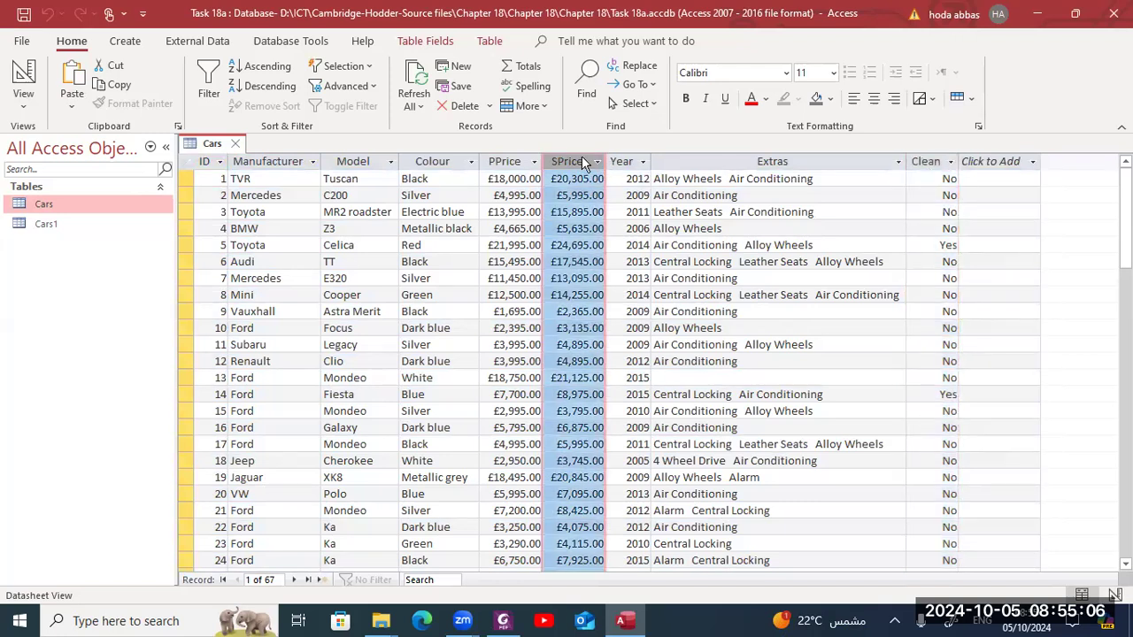
{"action": "left_click", "coordinate": [509, 161]}
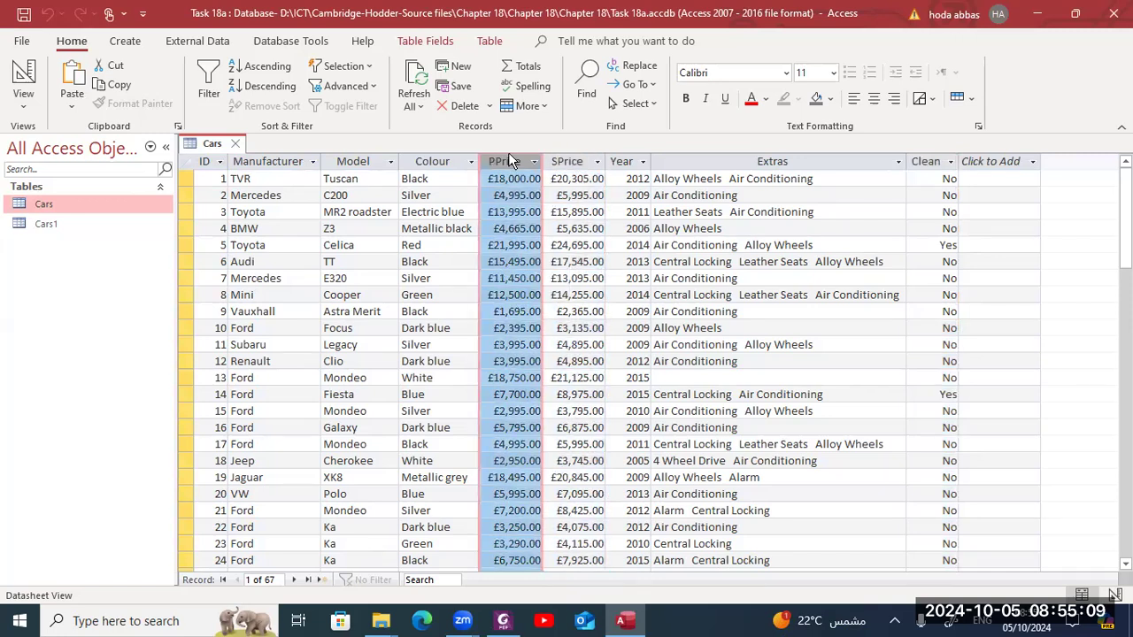